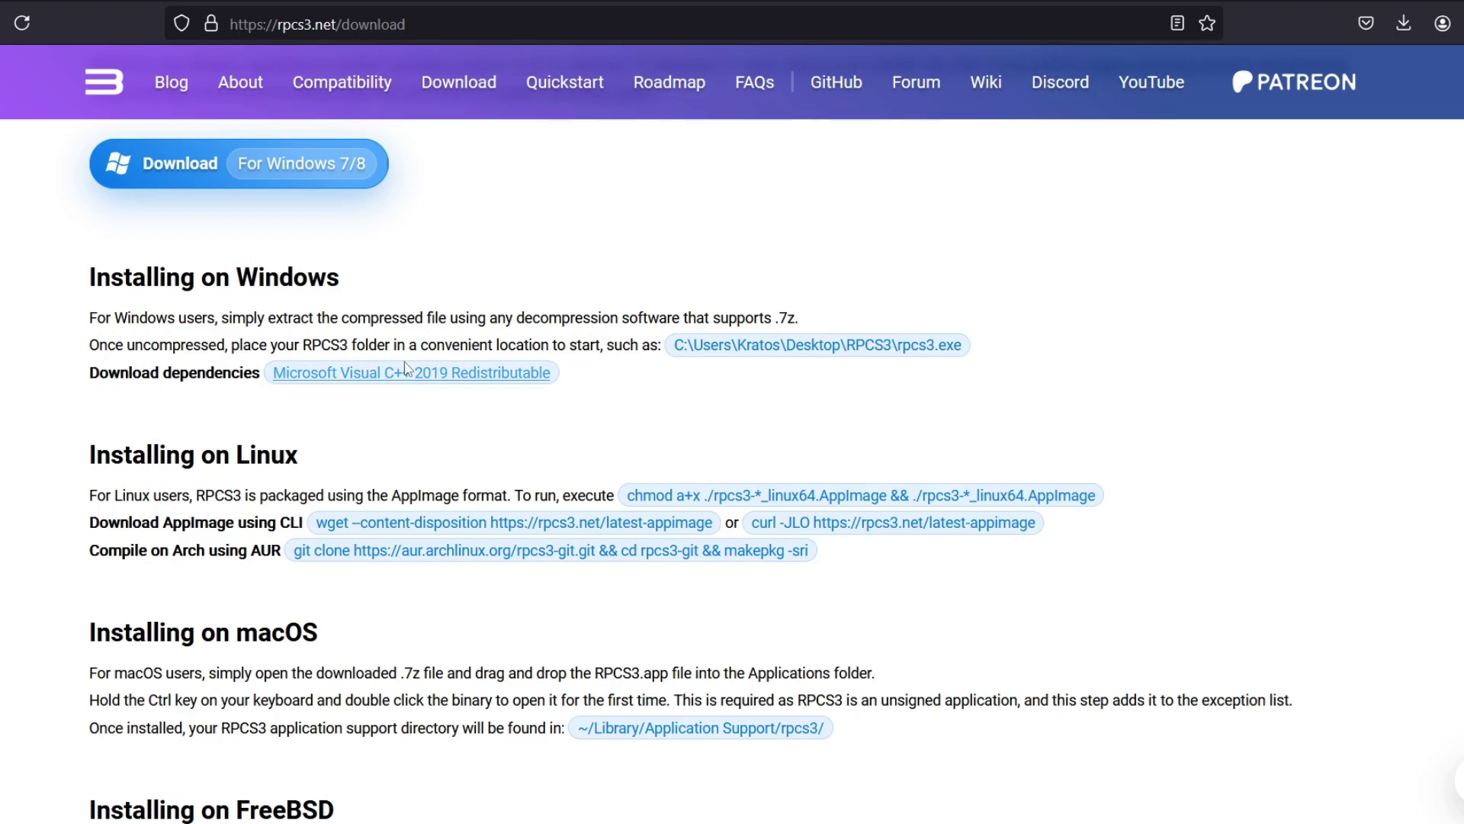
- Review the PS3 system software update 4.91 page down to the instructions for updating using a computer
scroll(588, 427, up, 12)
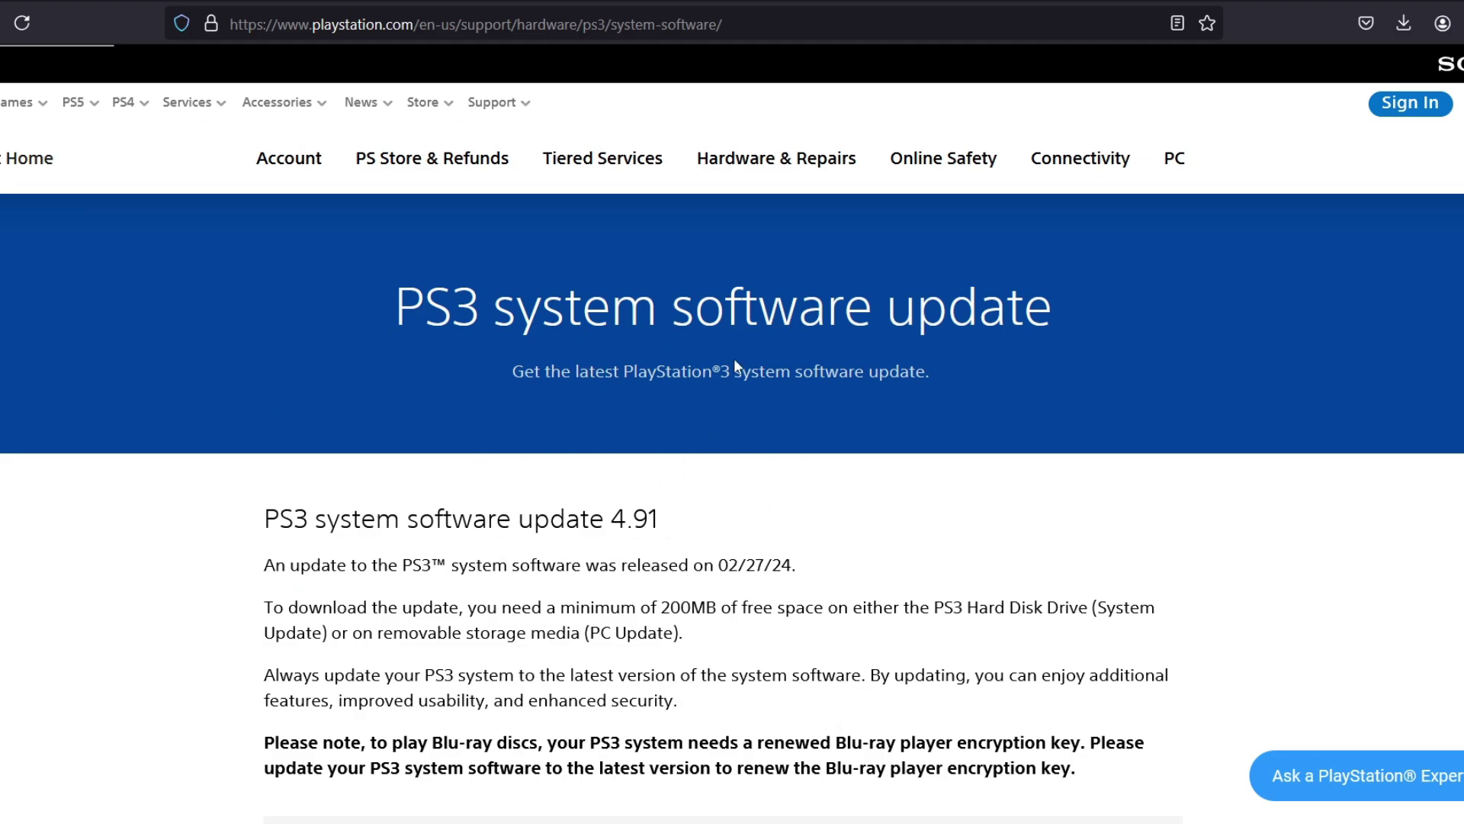
scroll(443, 357, down, 3)
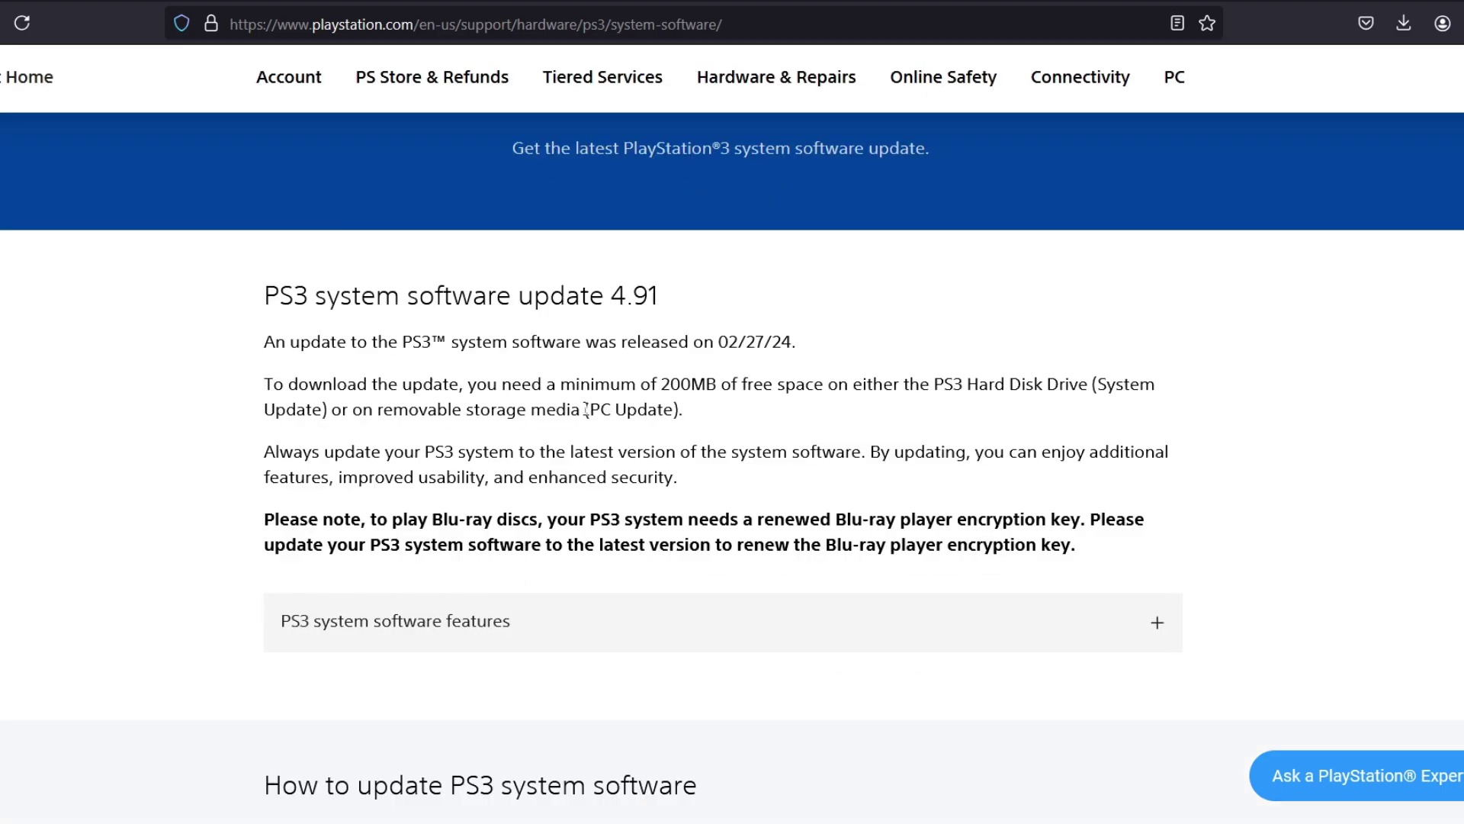
drag(252, 298, 778, 308)
click(778, 308)
scroll(511, 377, down, 5)
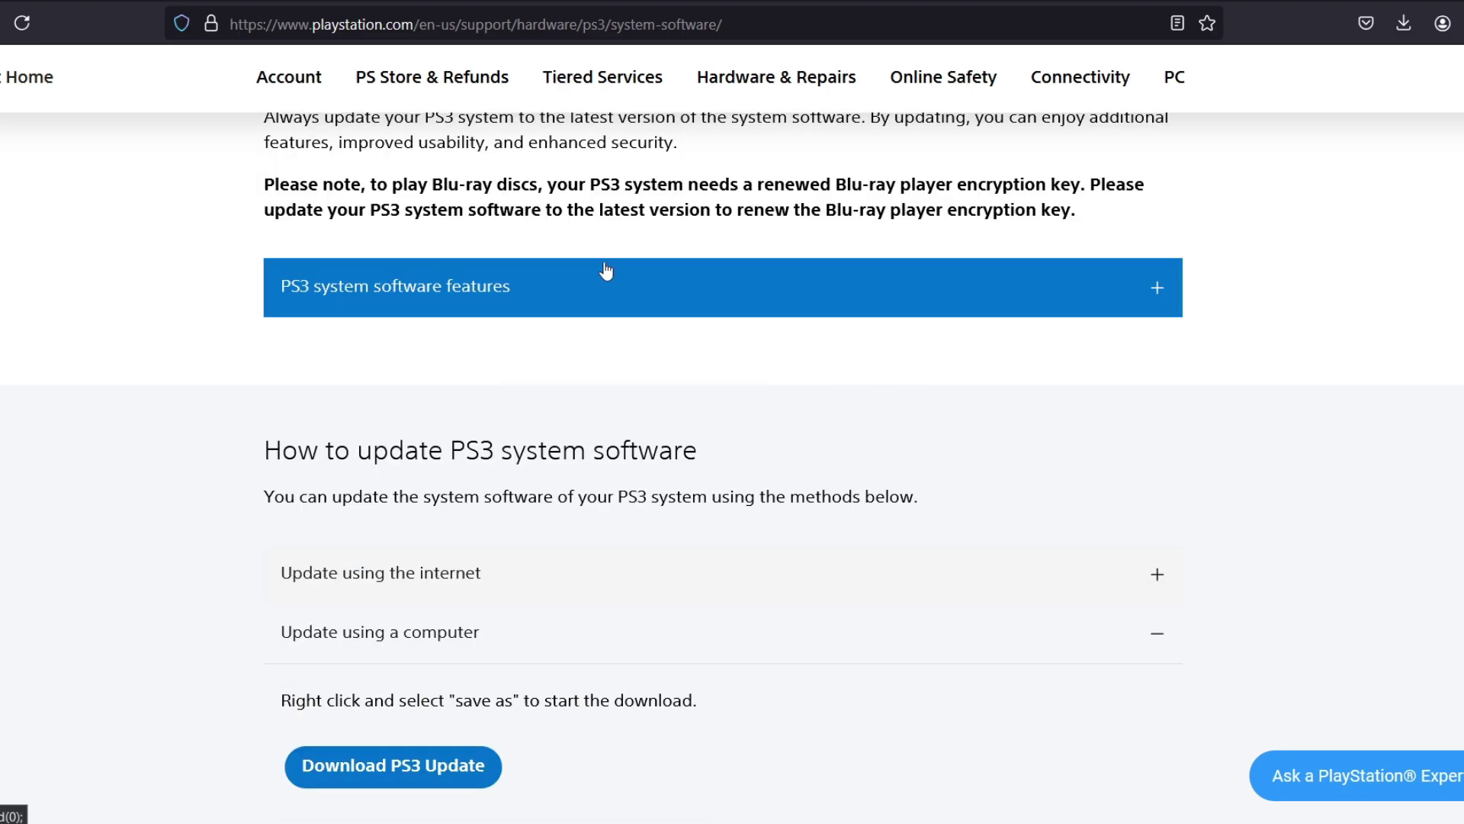
scroll(538, 317, down, 4)
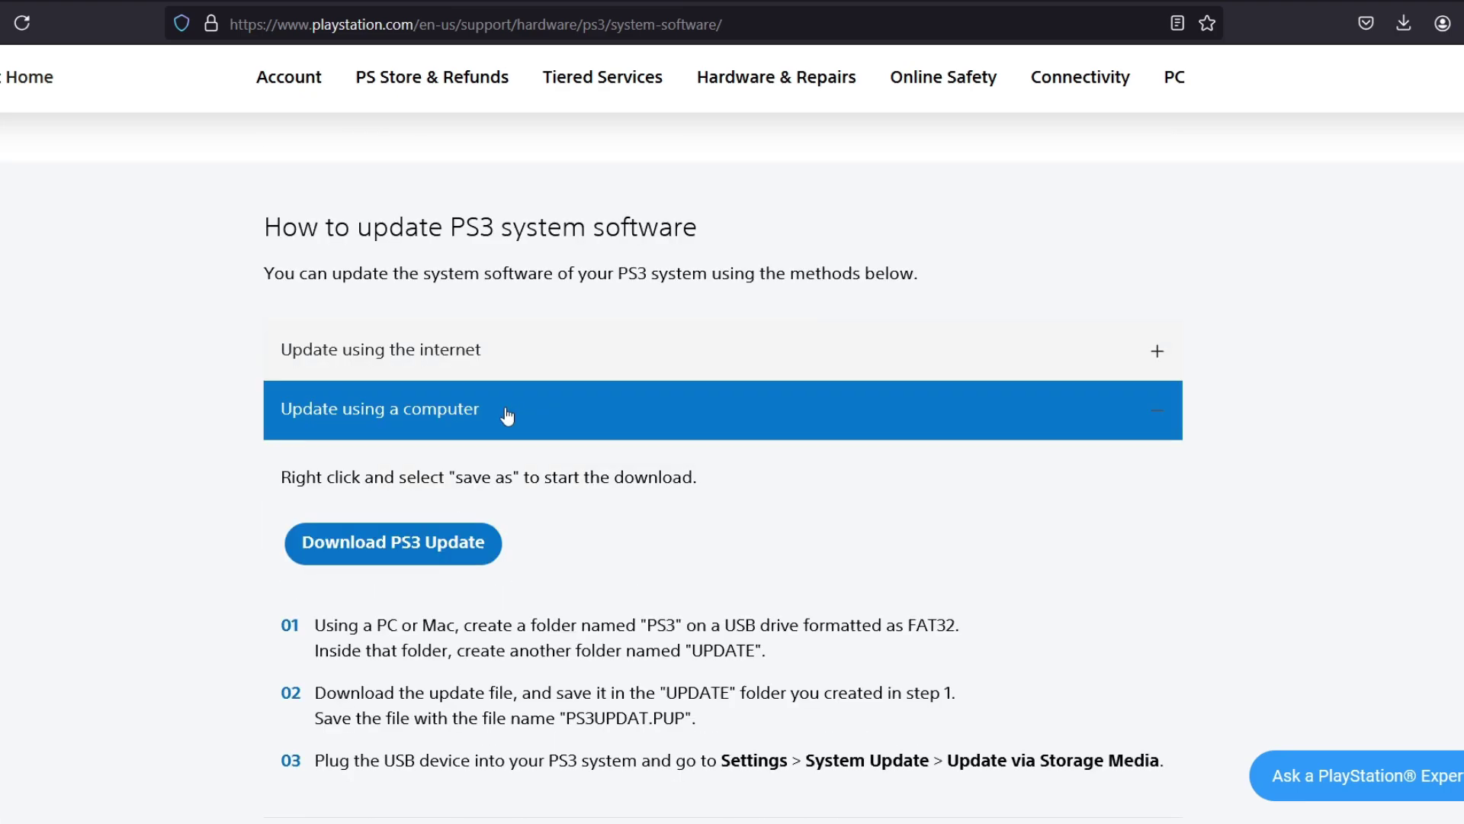
- Expand the "Update using a computer" instructions and save the linked PS3 update file
scroll(488, 317, up, 1)
click(440, 357)
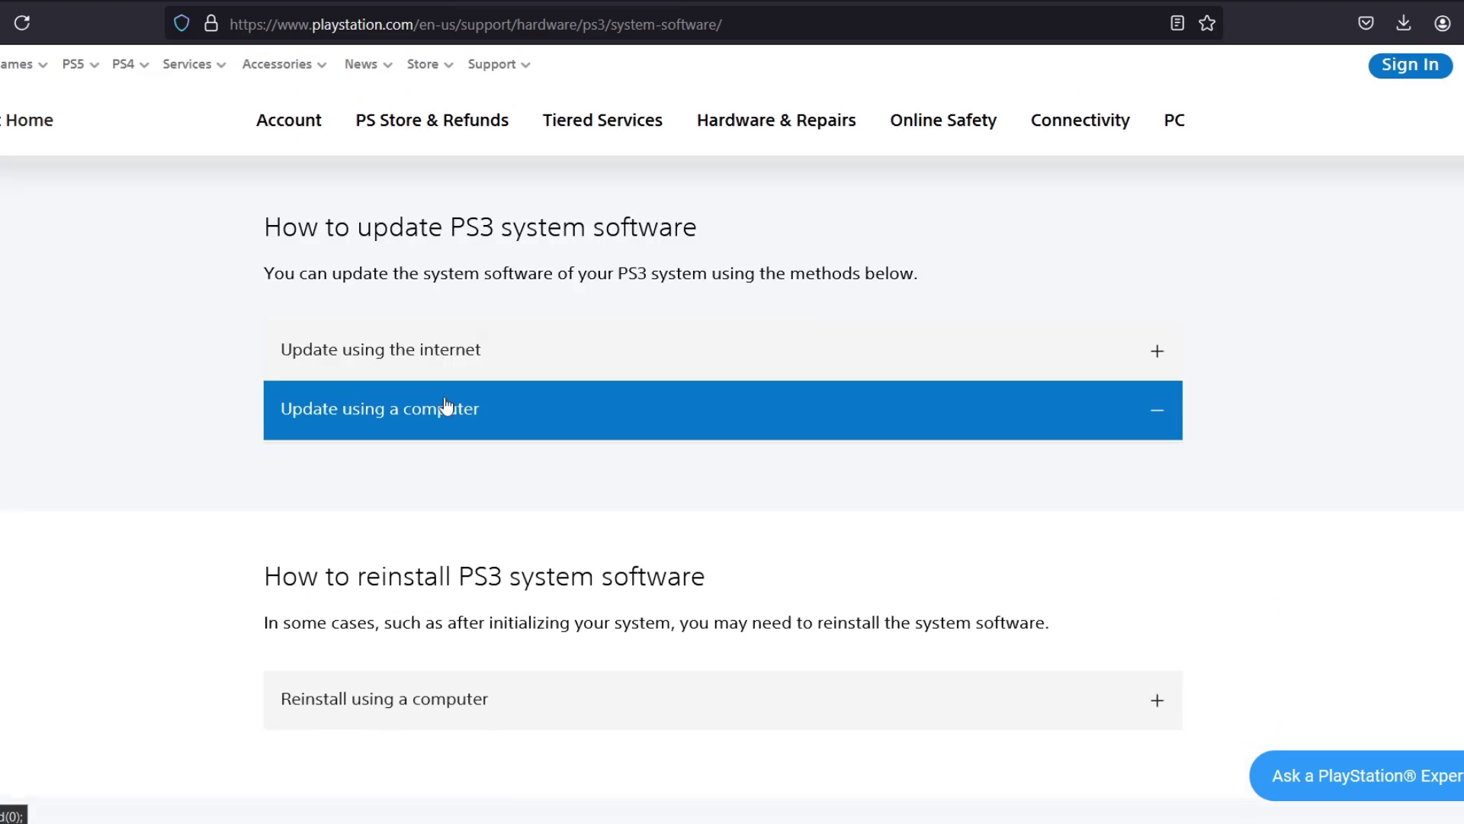
click(533, 365)
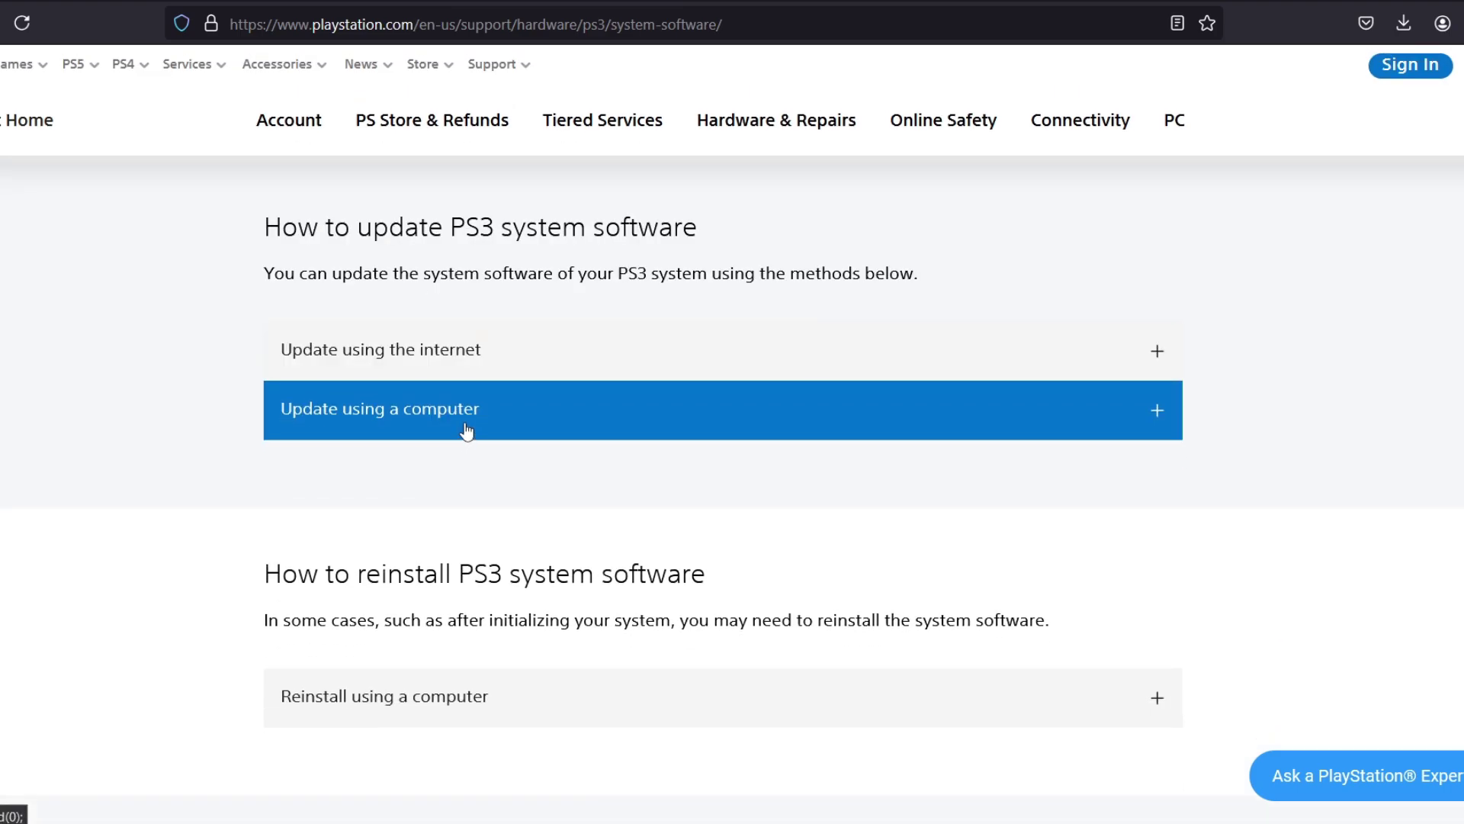
click(467, 427)
scroll(427, 382, down, 3)
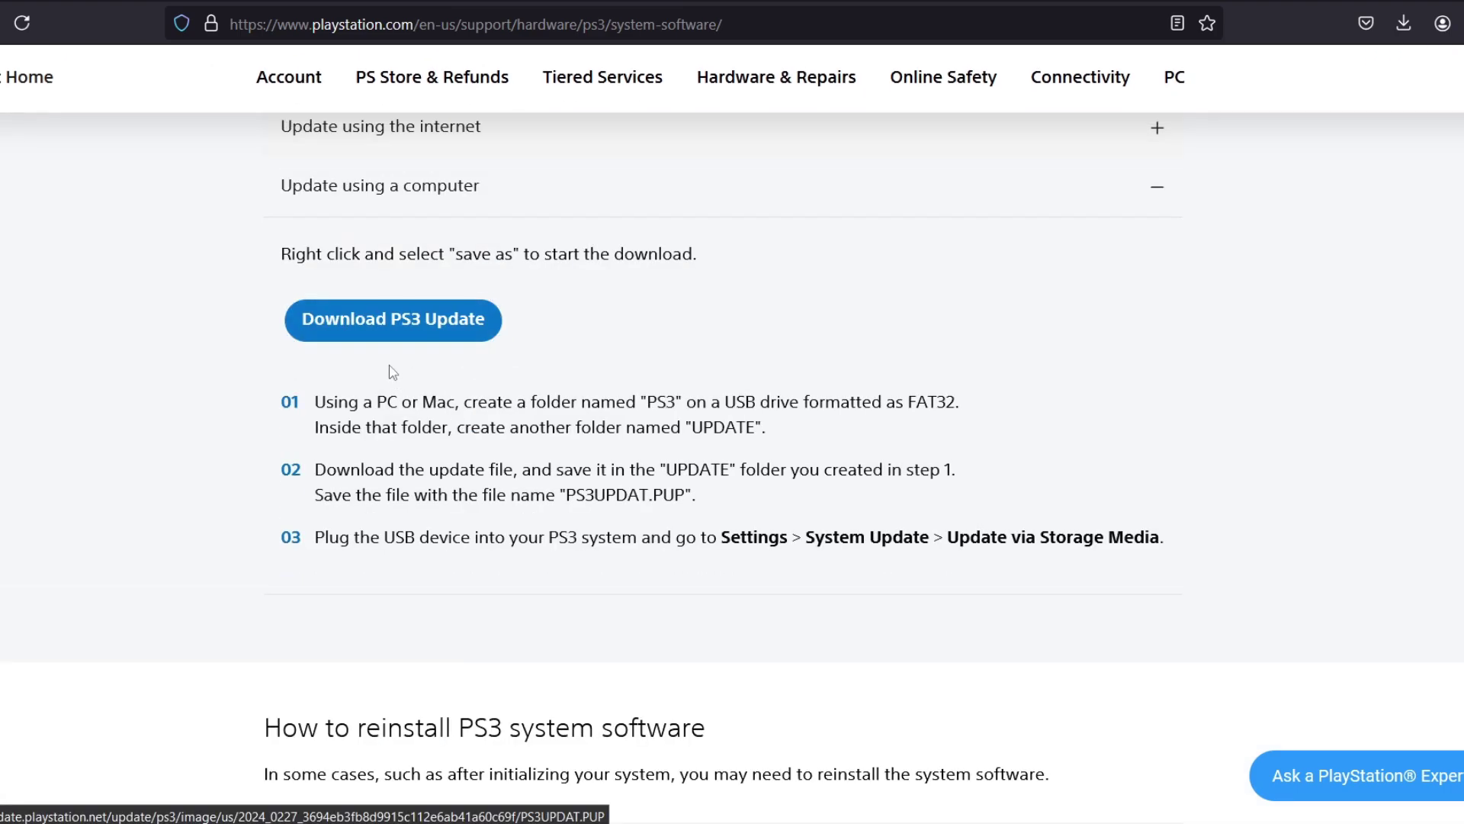
right_click(435, 333)
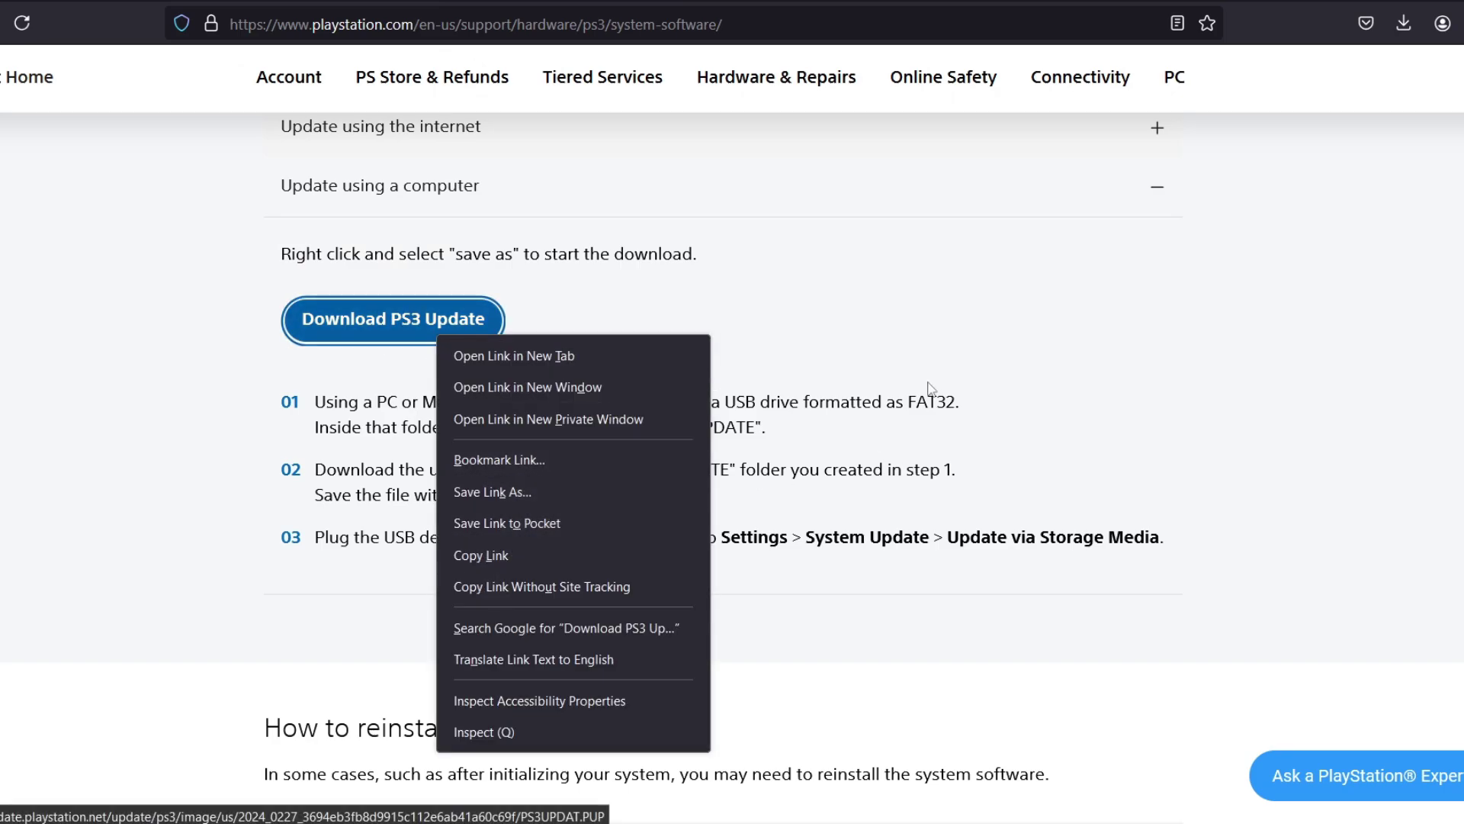
click(488, 492)
scroll(467, 351, up, 6)
scroll(464, 347, up, 7)
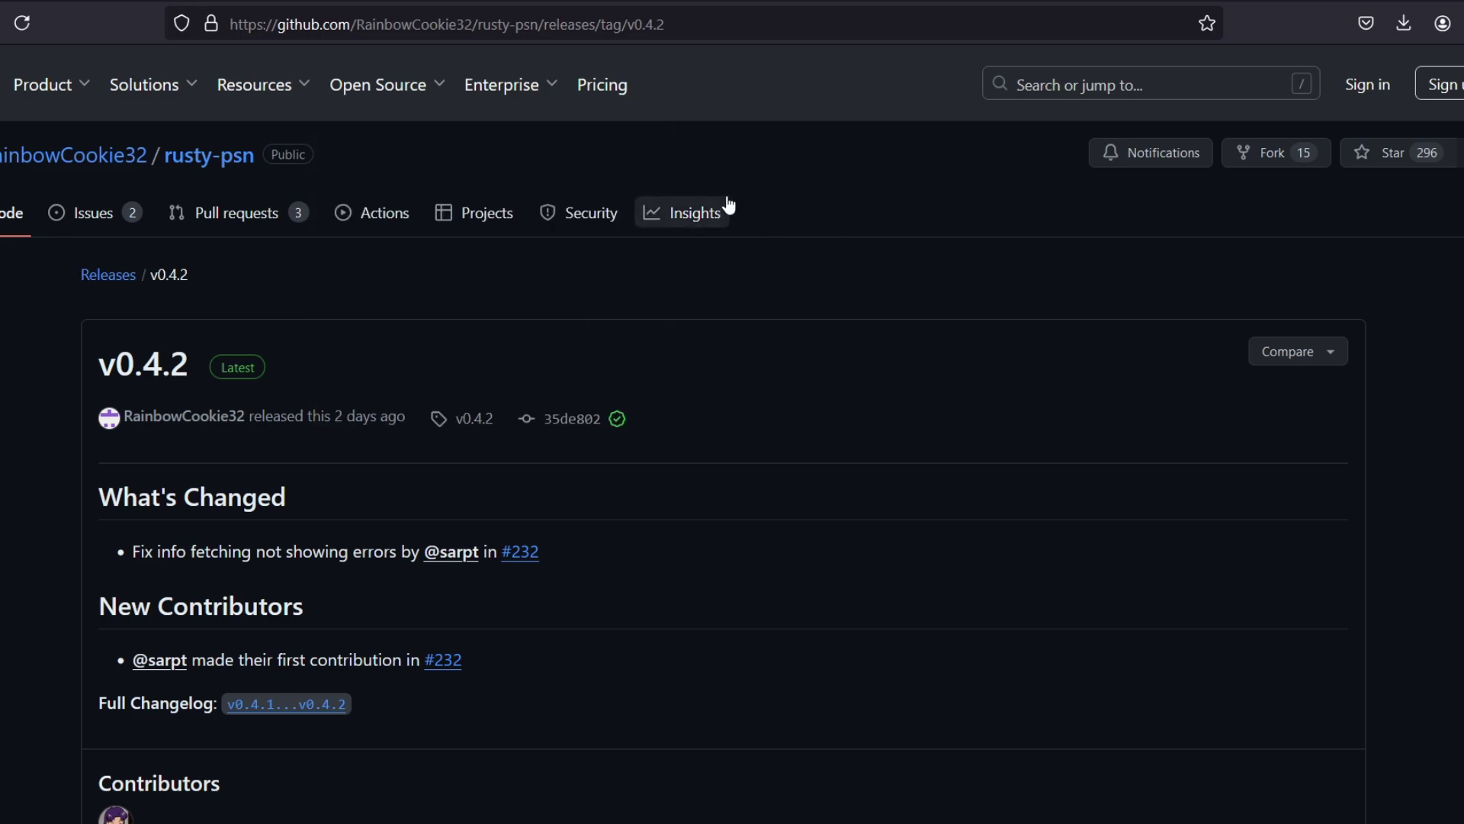
- Examine the rusty-psn v0.4.2 release page on GitHub, including its changes and downloadable assets
scroll(763, 213, down, 5)
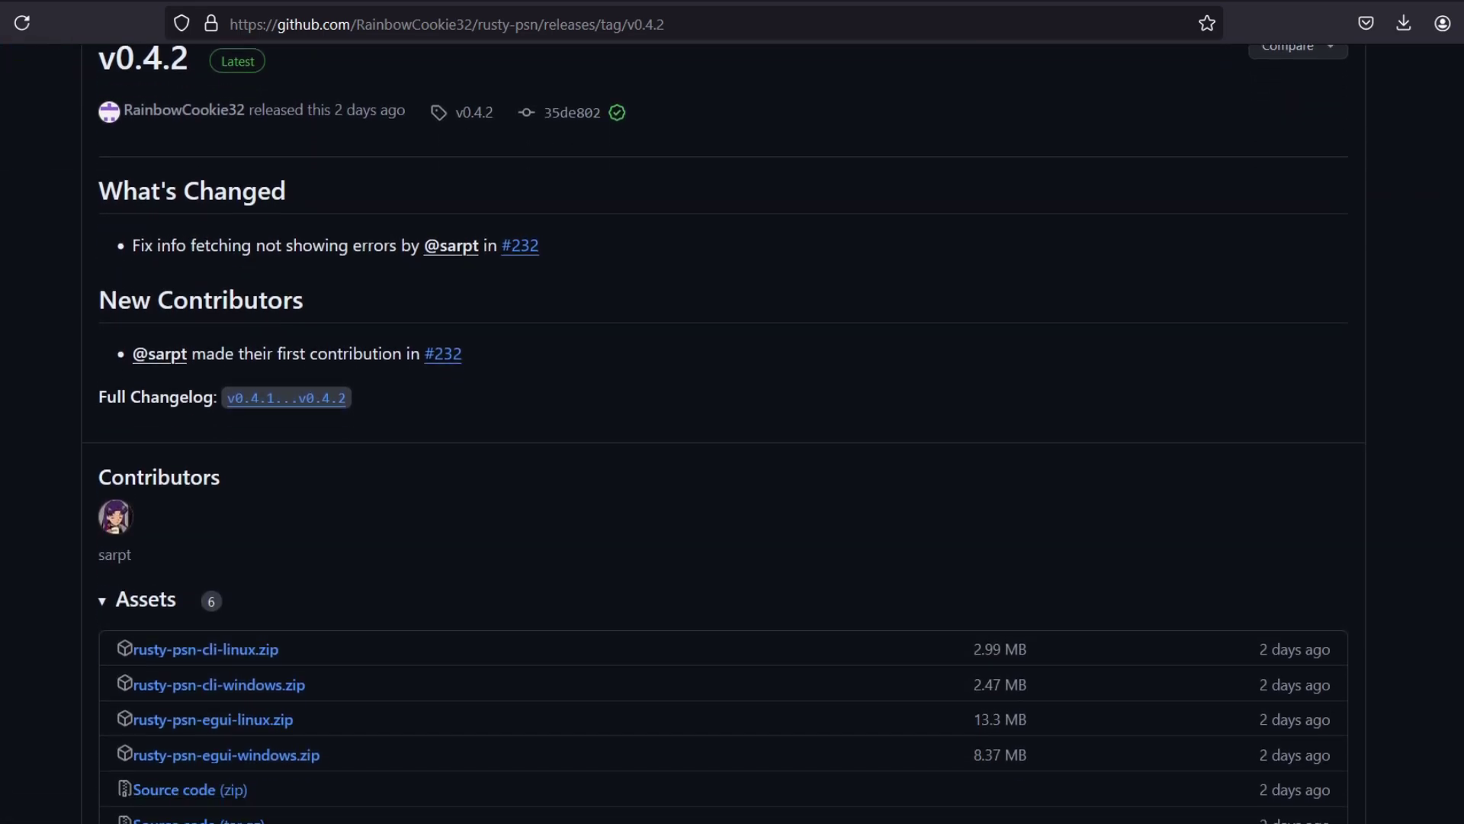
scroll(732, 427, down, 1)
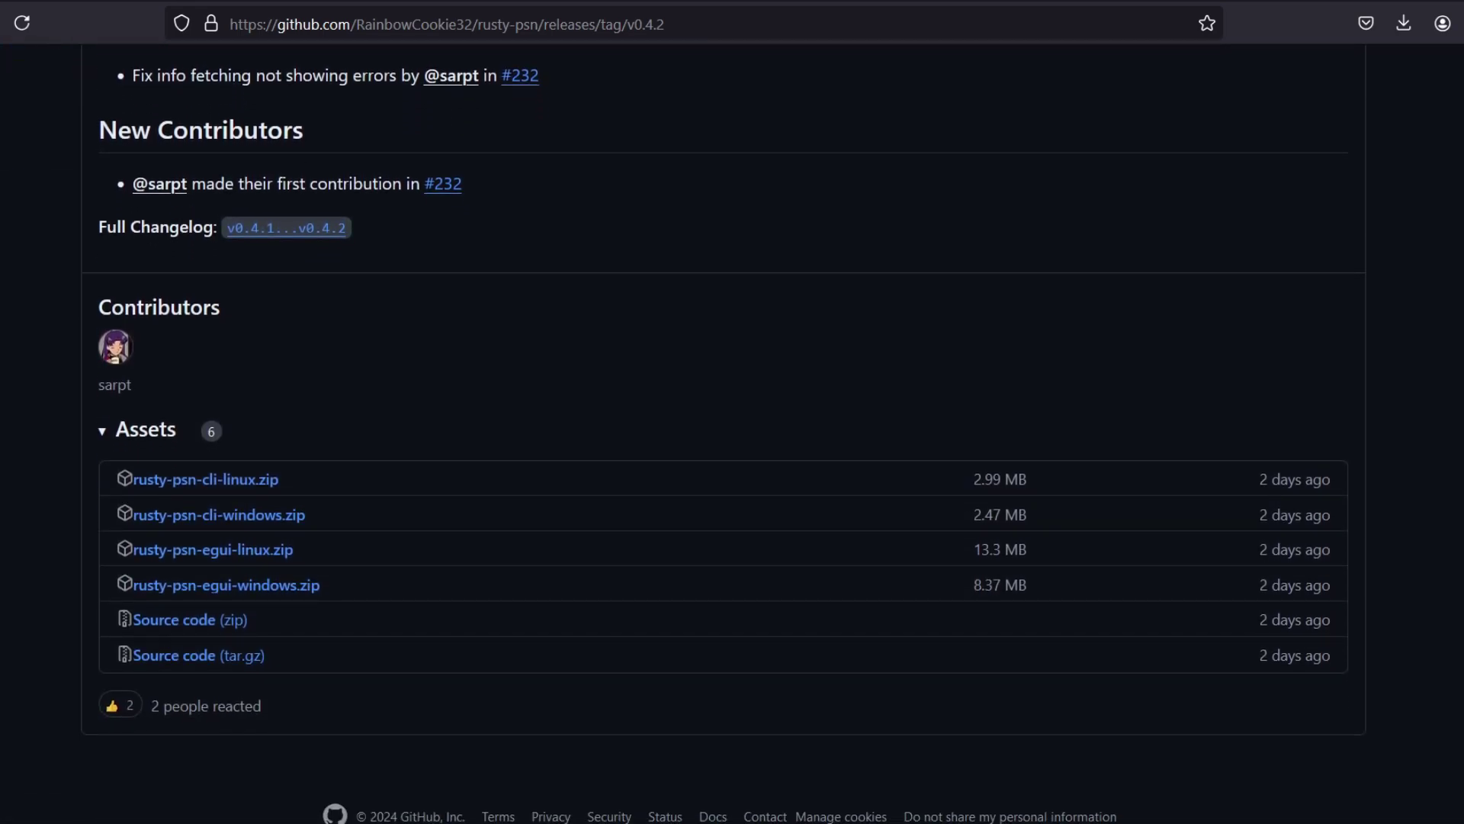
scroll(1422, 376, up, 6)
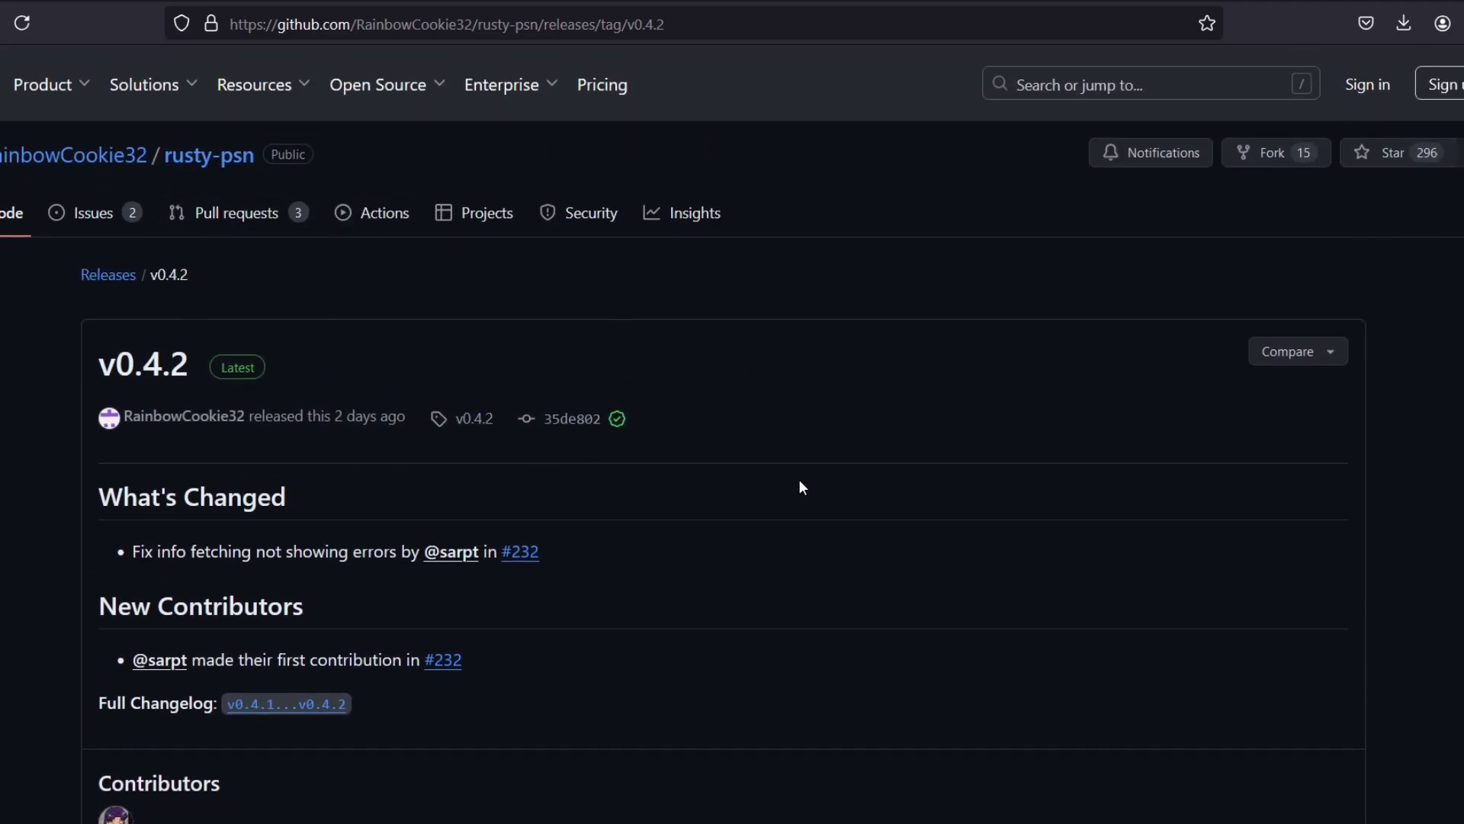
scroll(790, 488, down, 4)
scroll(313, 433, down, 2)
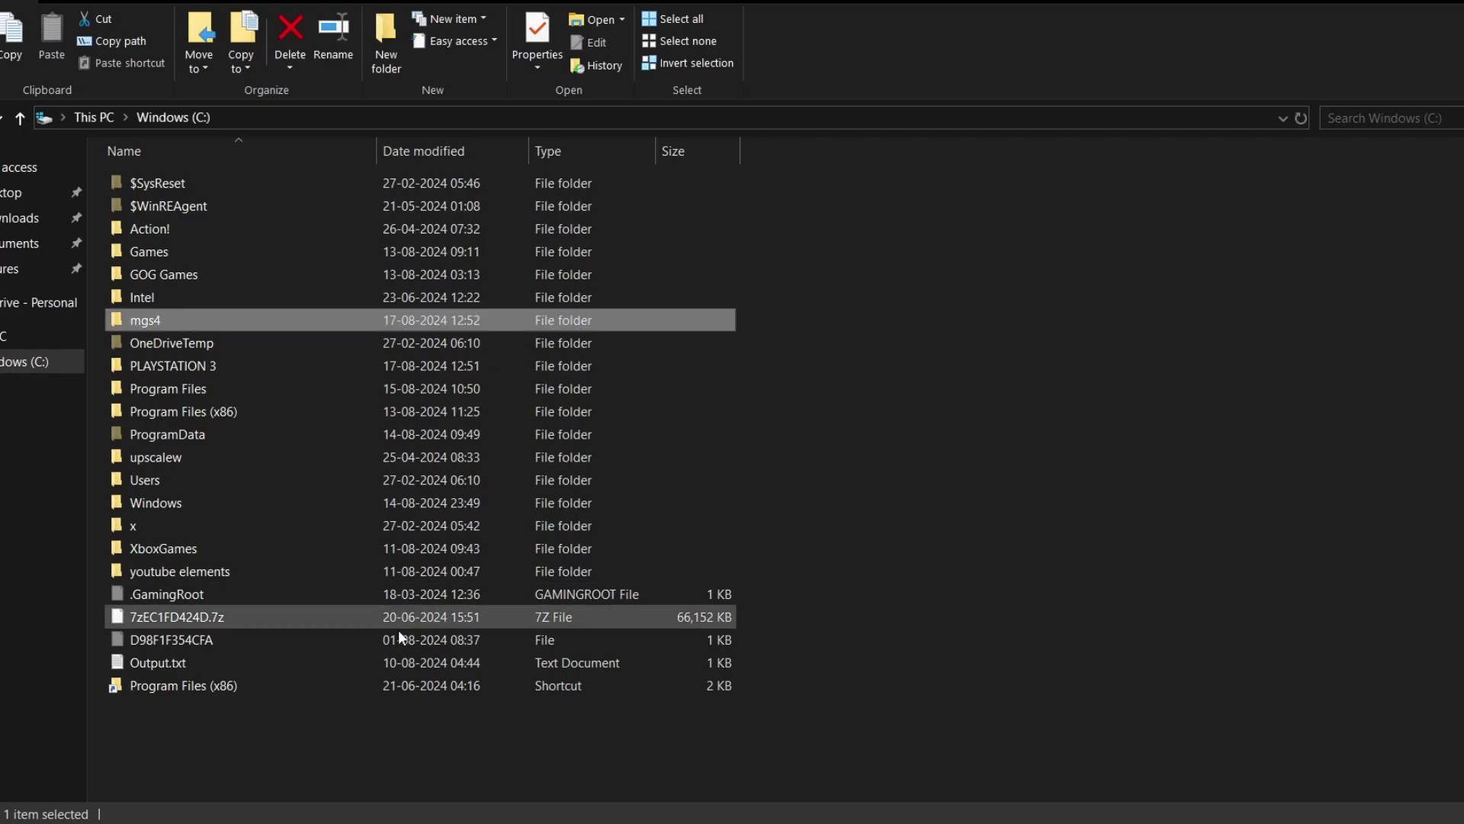
- In File Explorer, open the PLAYSTATION 3 folder on the C: drive
mouse_move(223, 366)
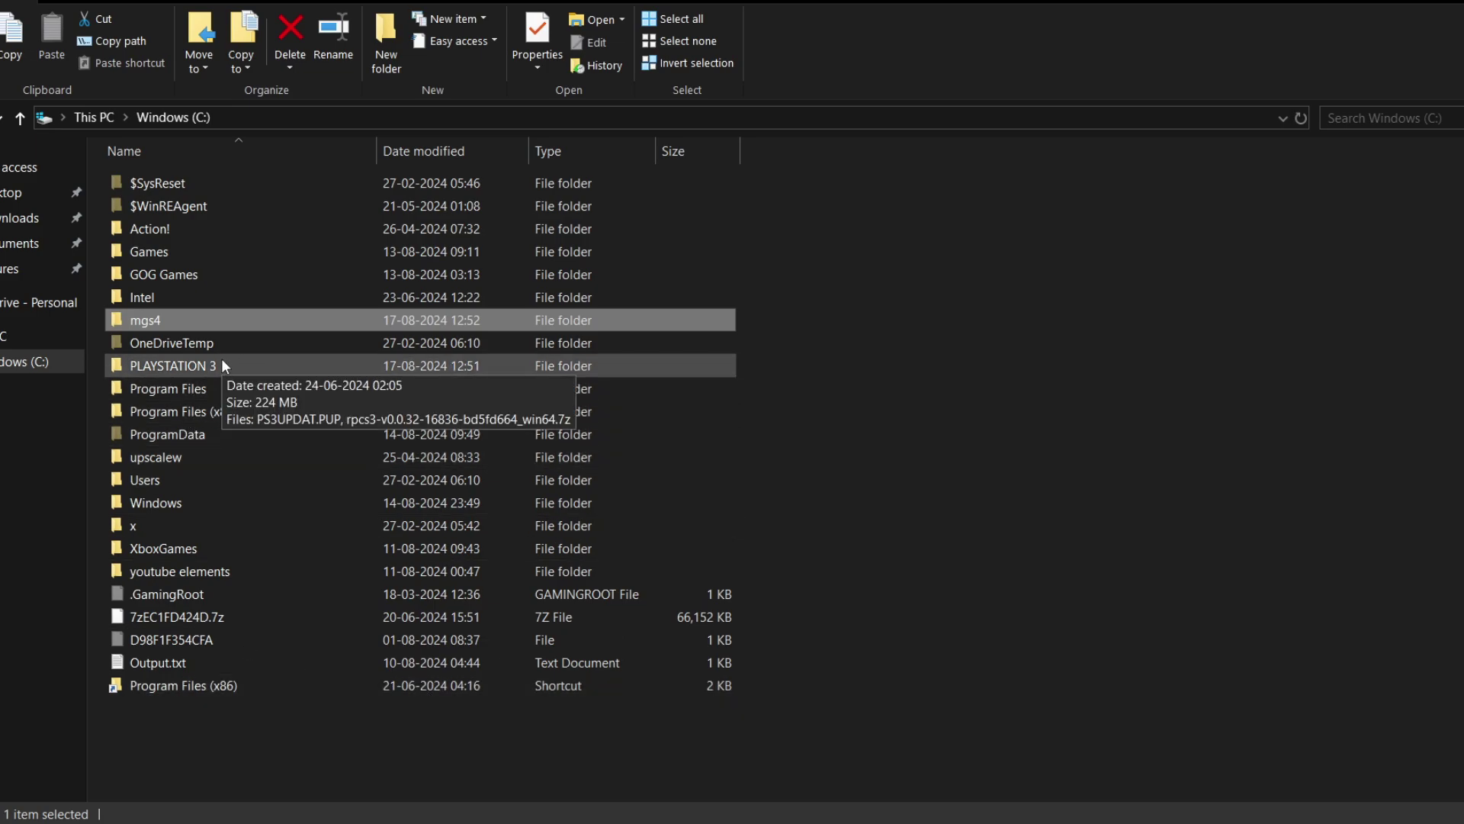
click(177, 371)
click(170, 314)
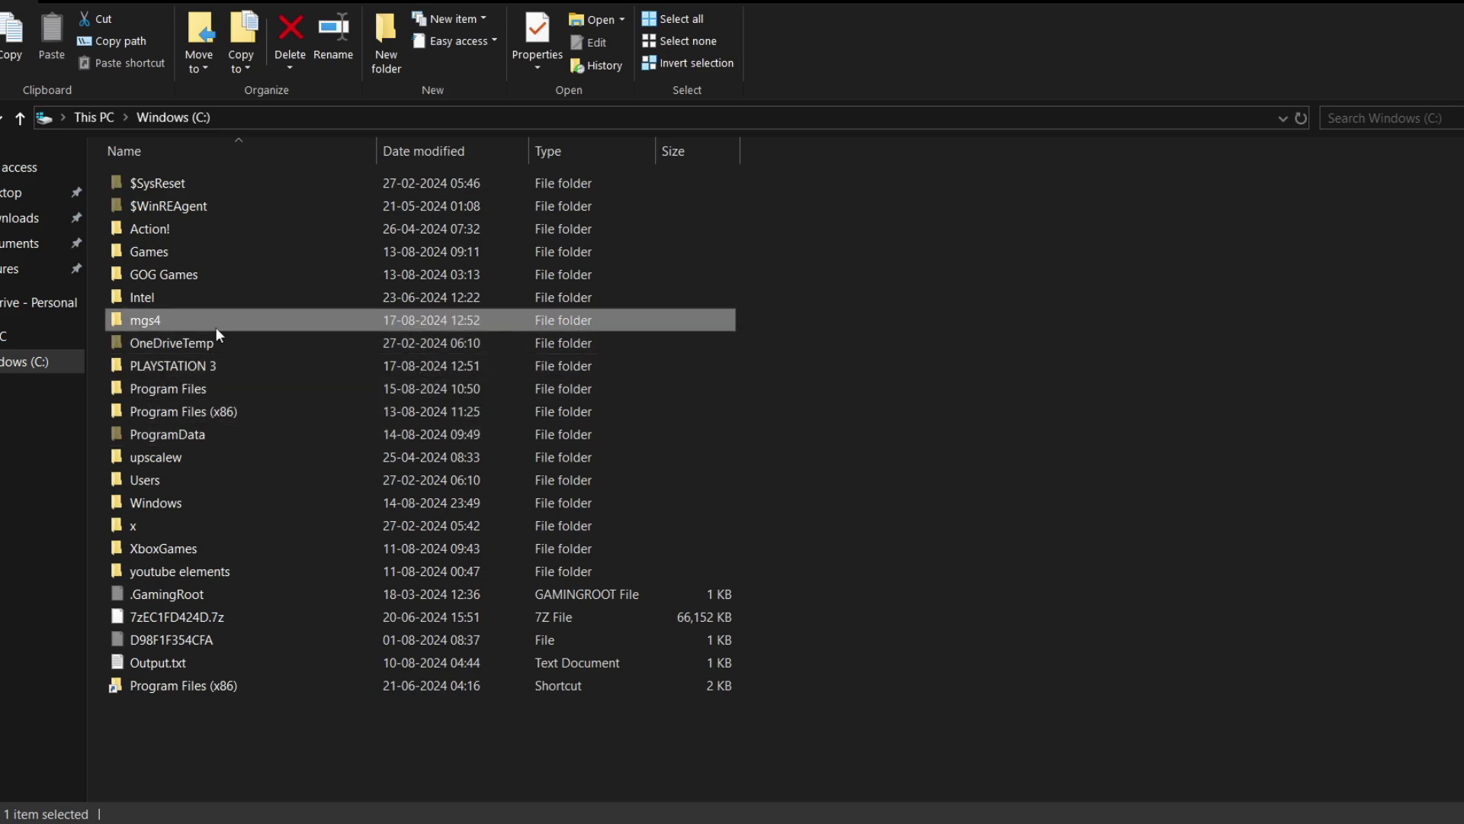
click(221, 366)
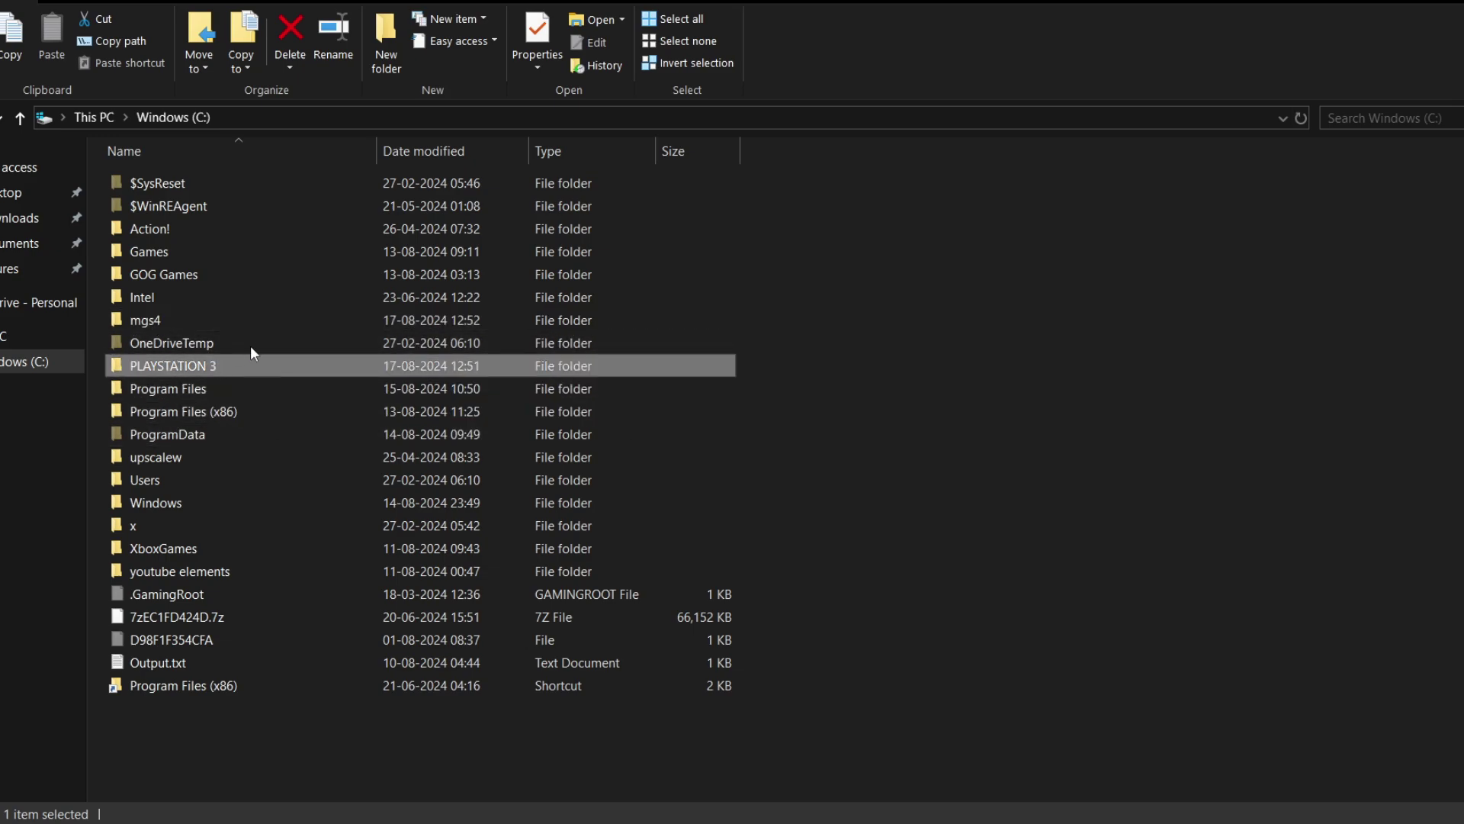
double_click(199, 373)
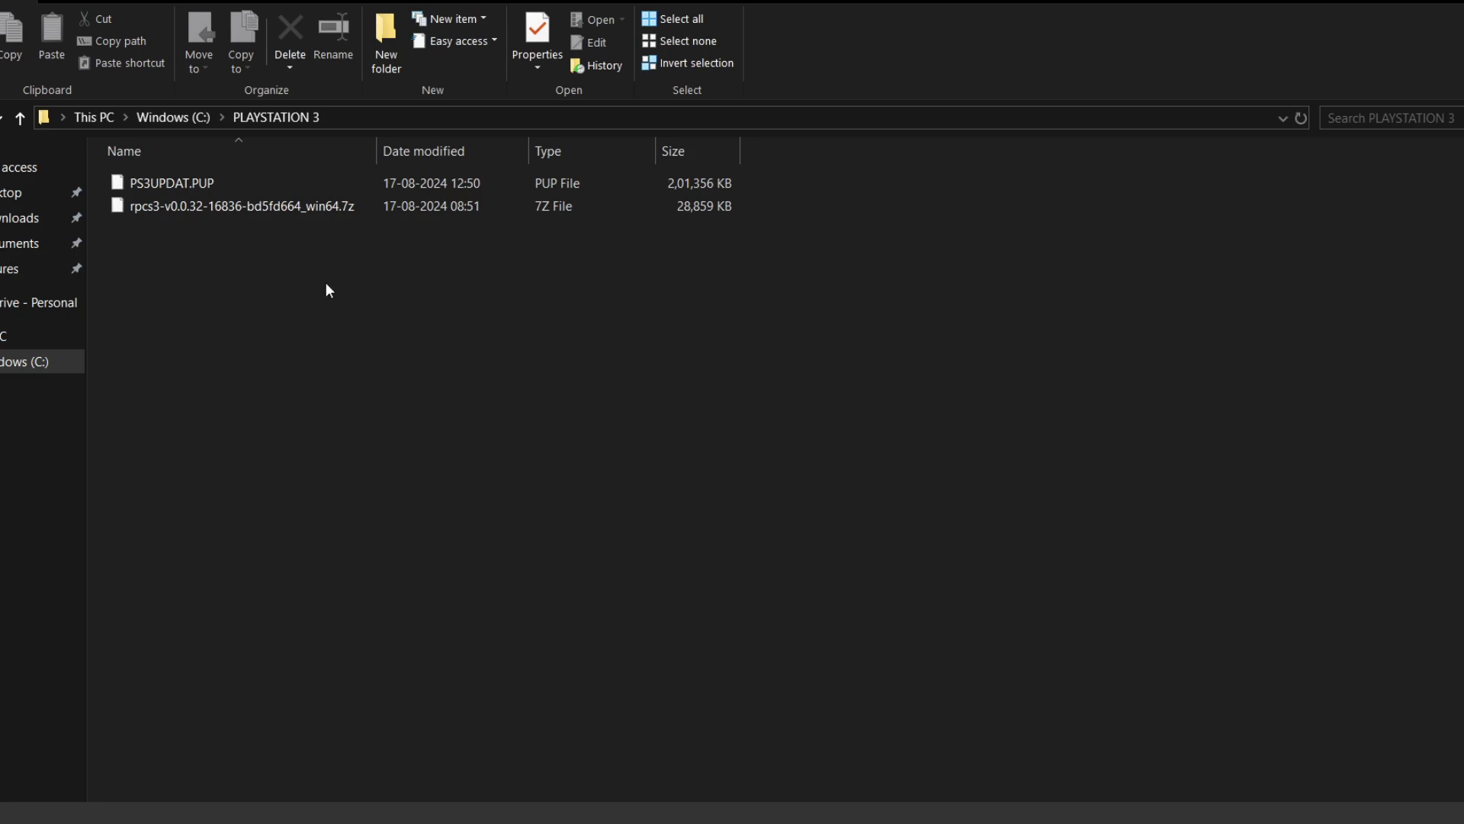
- Extract the rpcs3-v0.0.32-16836-bd5fd664_win64.7z archive directly into the PLAYSTATION 3 folder with 7-Zip
drag(351, 399, 212, 236)
click(167, 190)
click(180, 205)
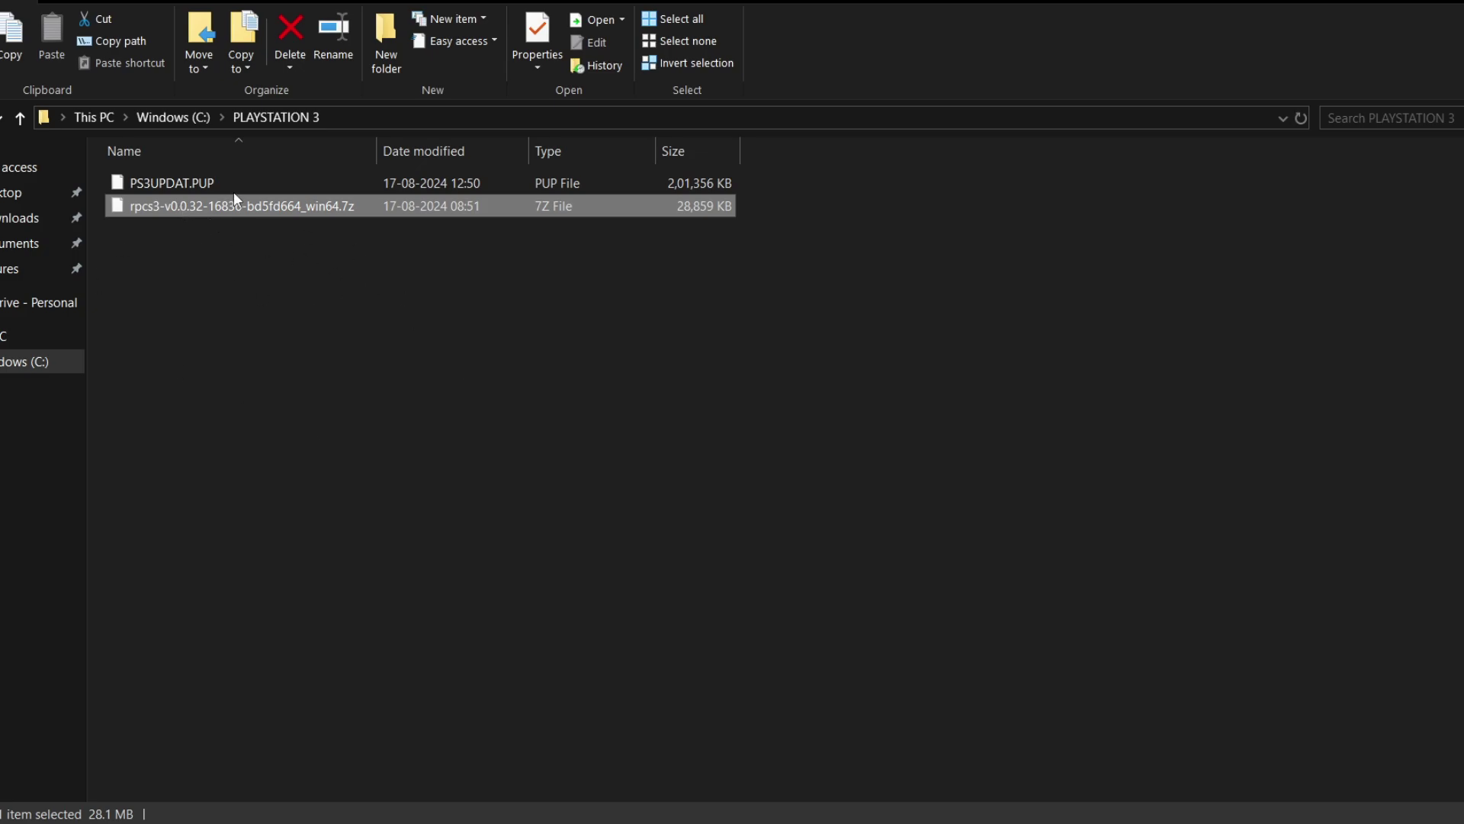
right_click(239, 204)
mouse_move(409, 323)
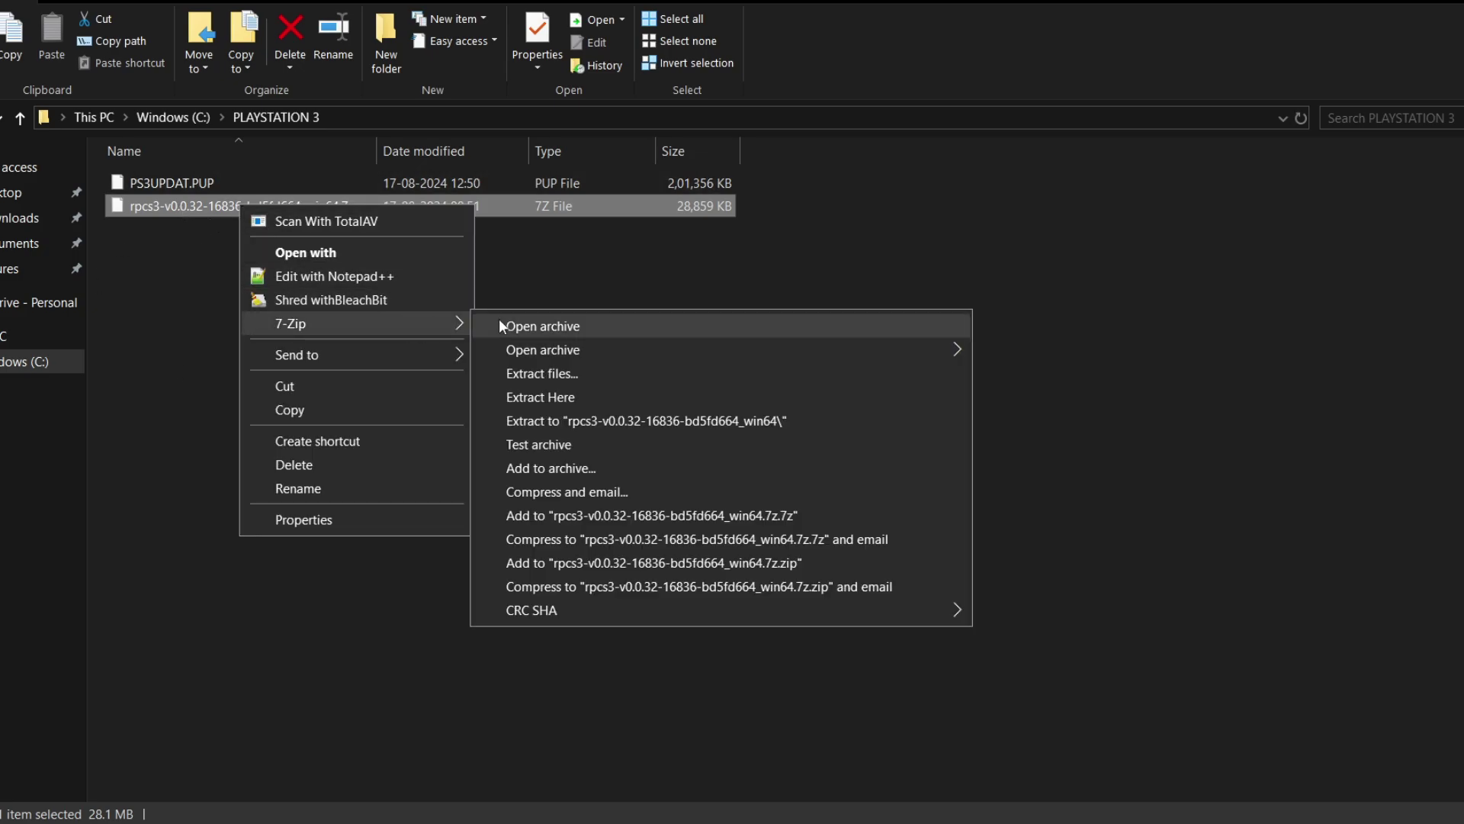
click(546, 396)
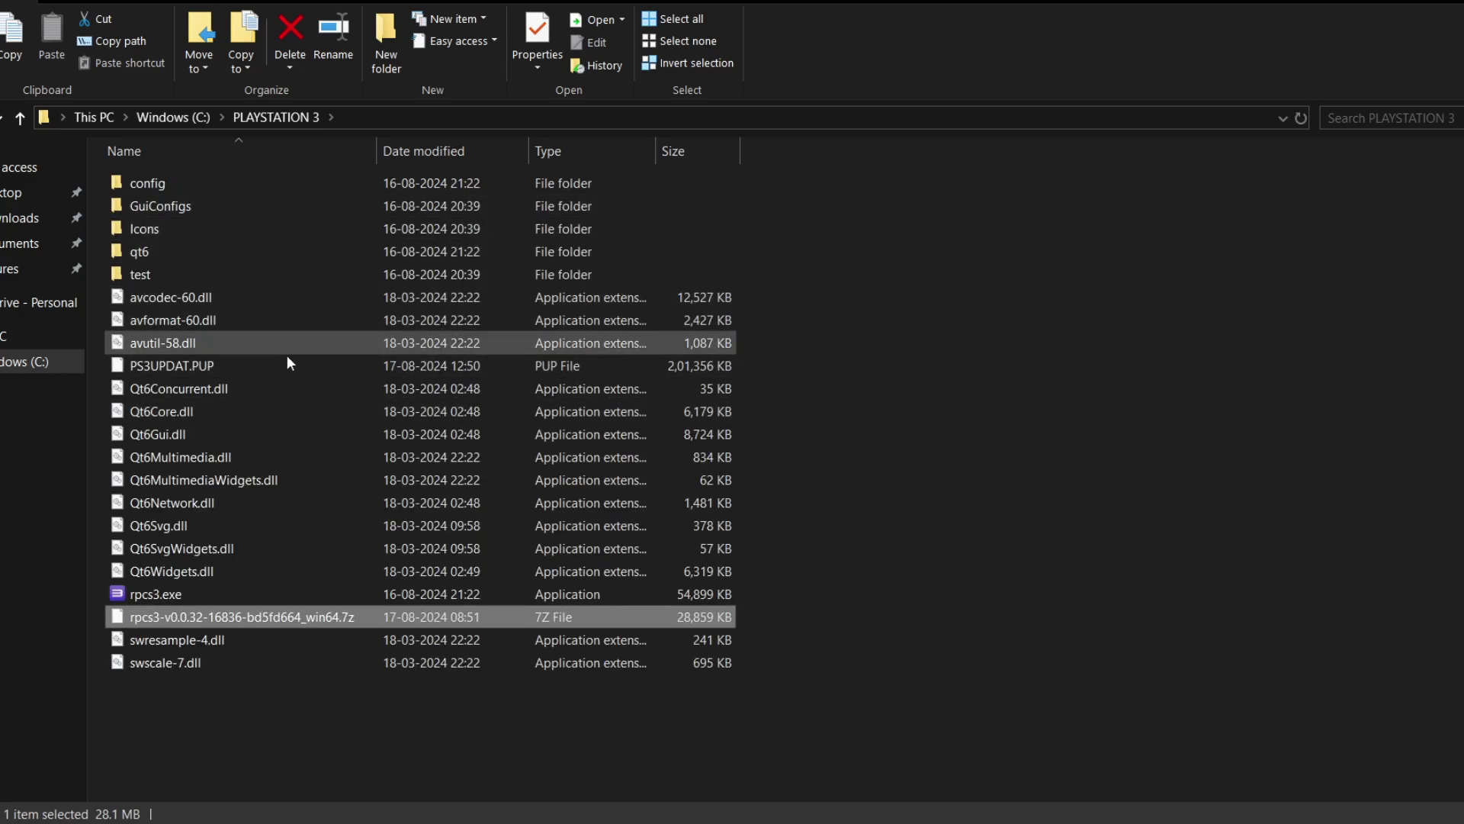
- Launch rpcs3.exe, complete its welcome dialog with the Quickstart guide marked as read and "Do not show again" enabled, and maximize the main window
double_click(218, 592)
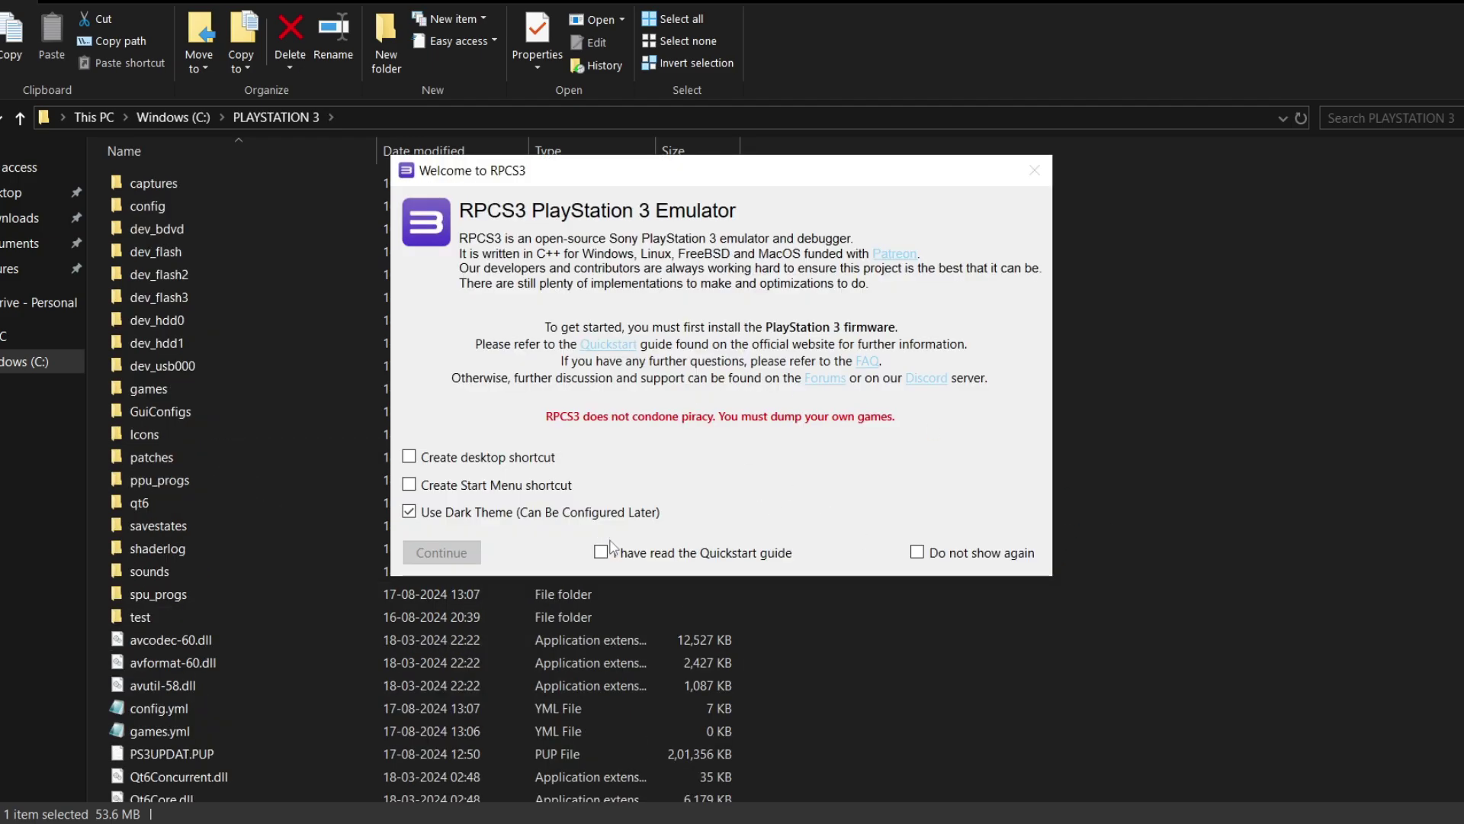
click(606, 551)
click(917, 552)
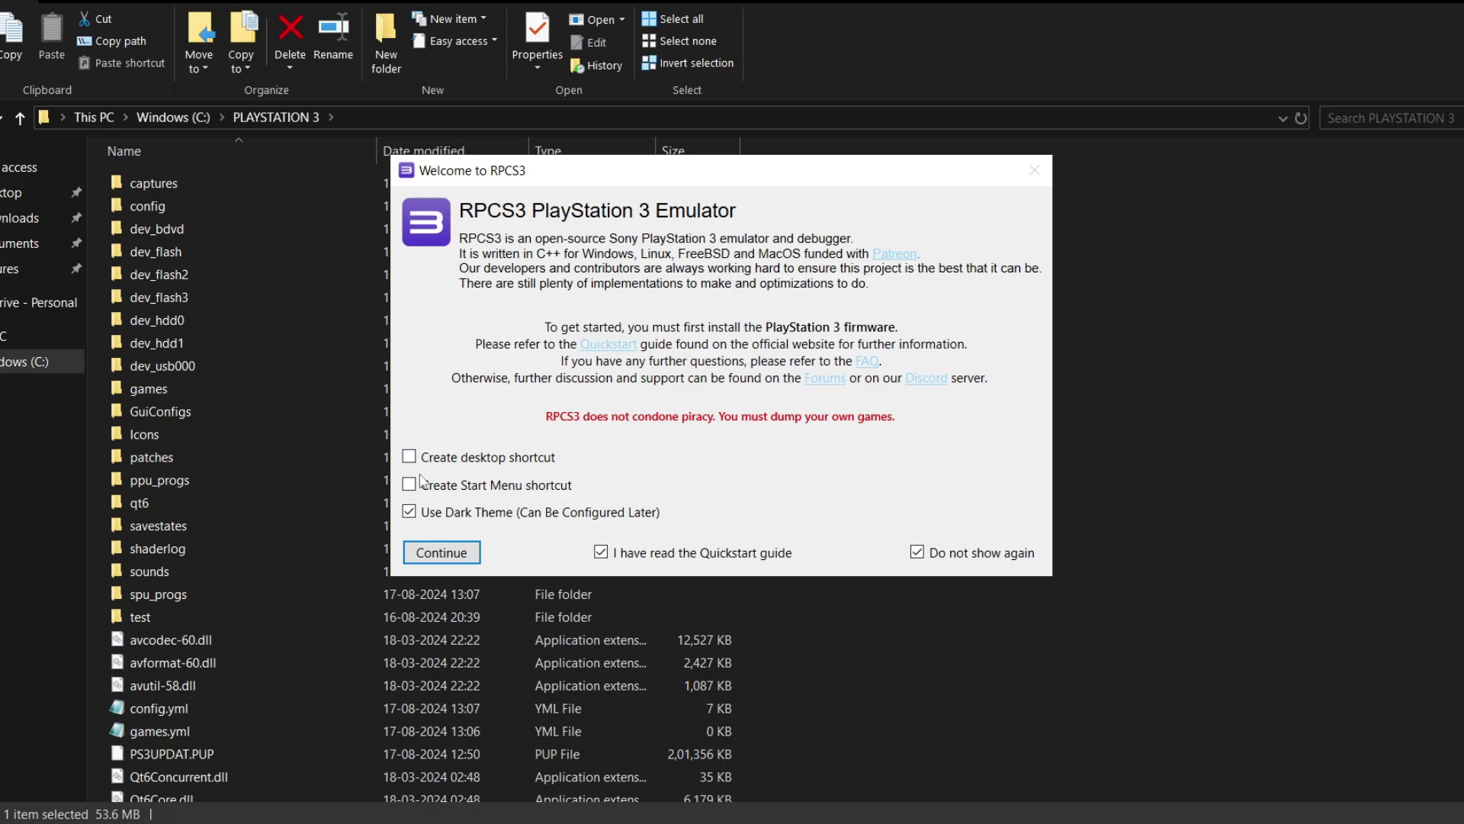
click(441, 552)
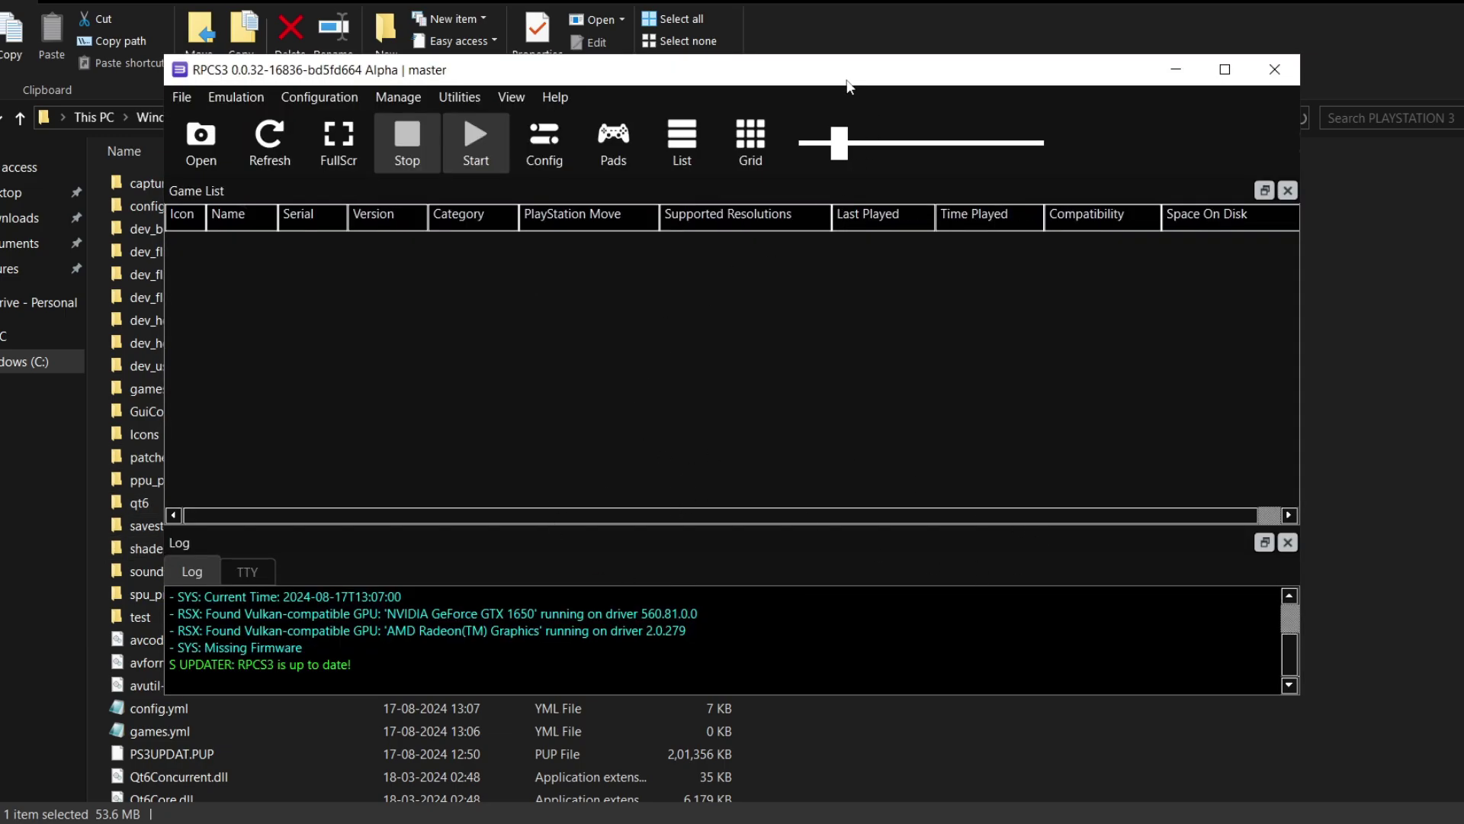
click(1306, 65)
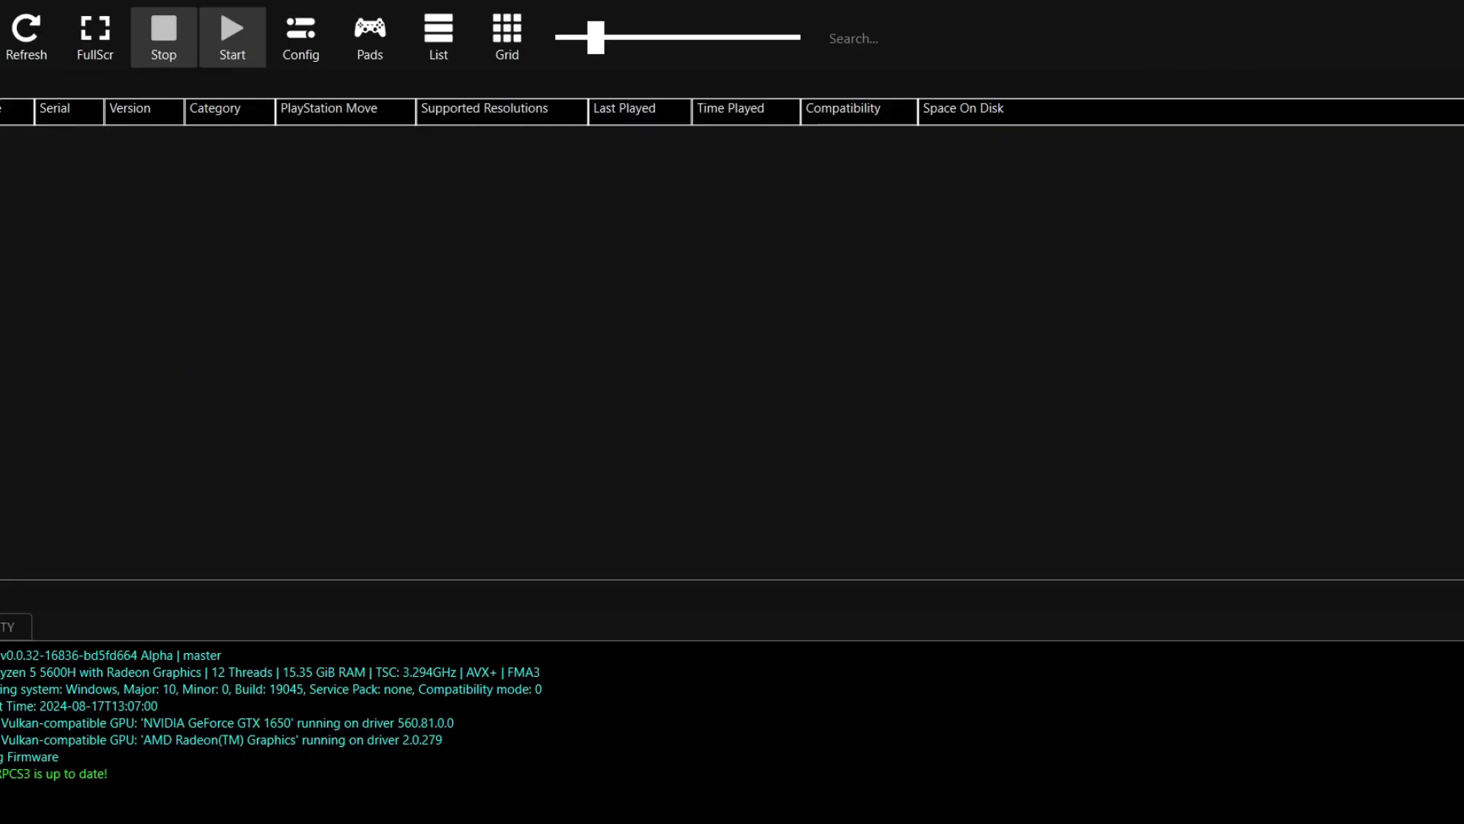
- Install the PS3 firmware in RPCS3 from PS3UPDAT.PUP in the PLAYSTATION 3 folder
click(8, 0)
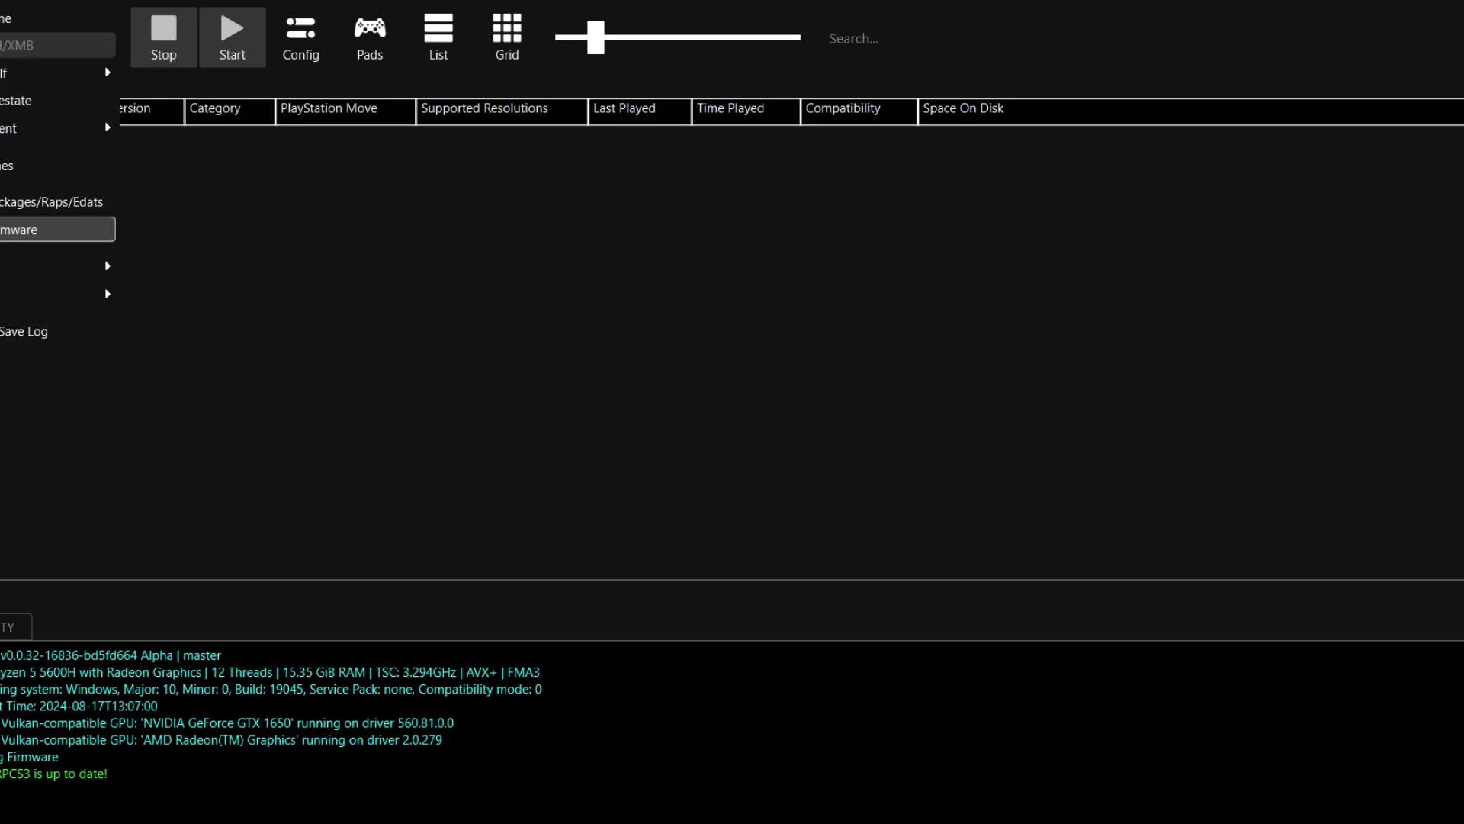
click(46, 230)
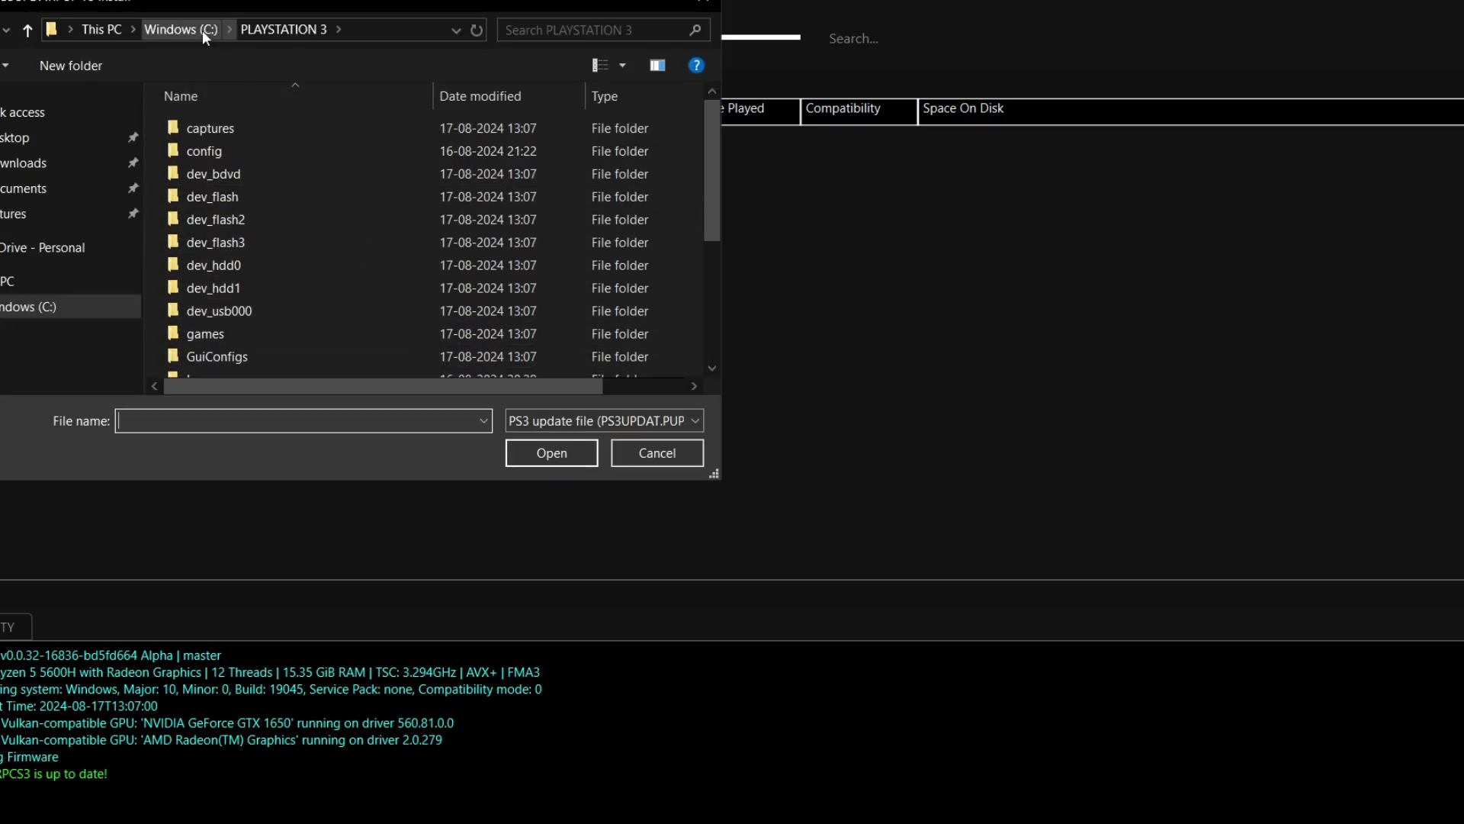
scroll(268, 209, down, 3)
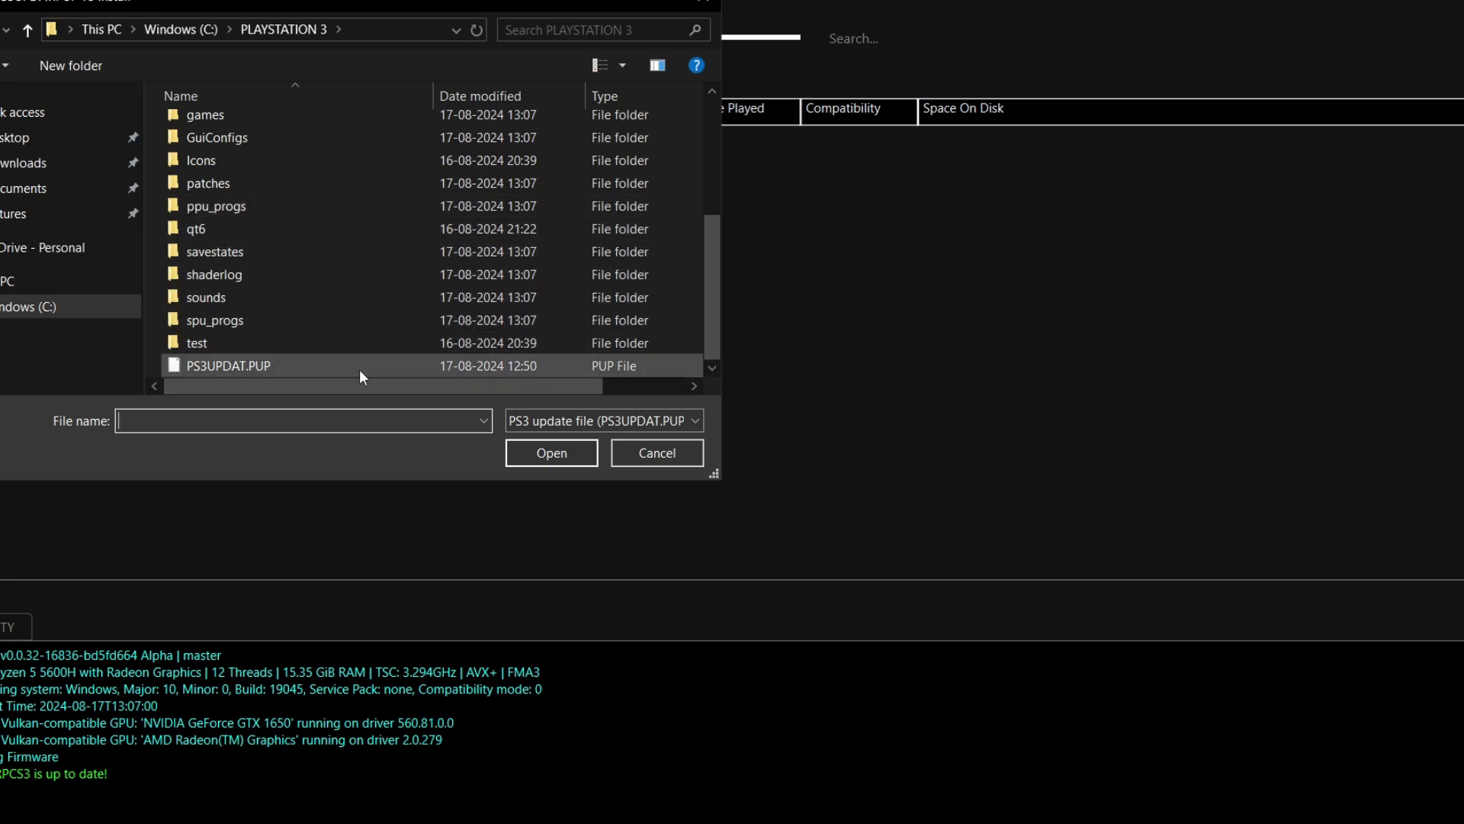
click(236, 368)
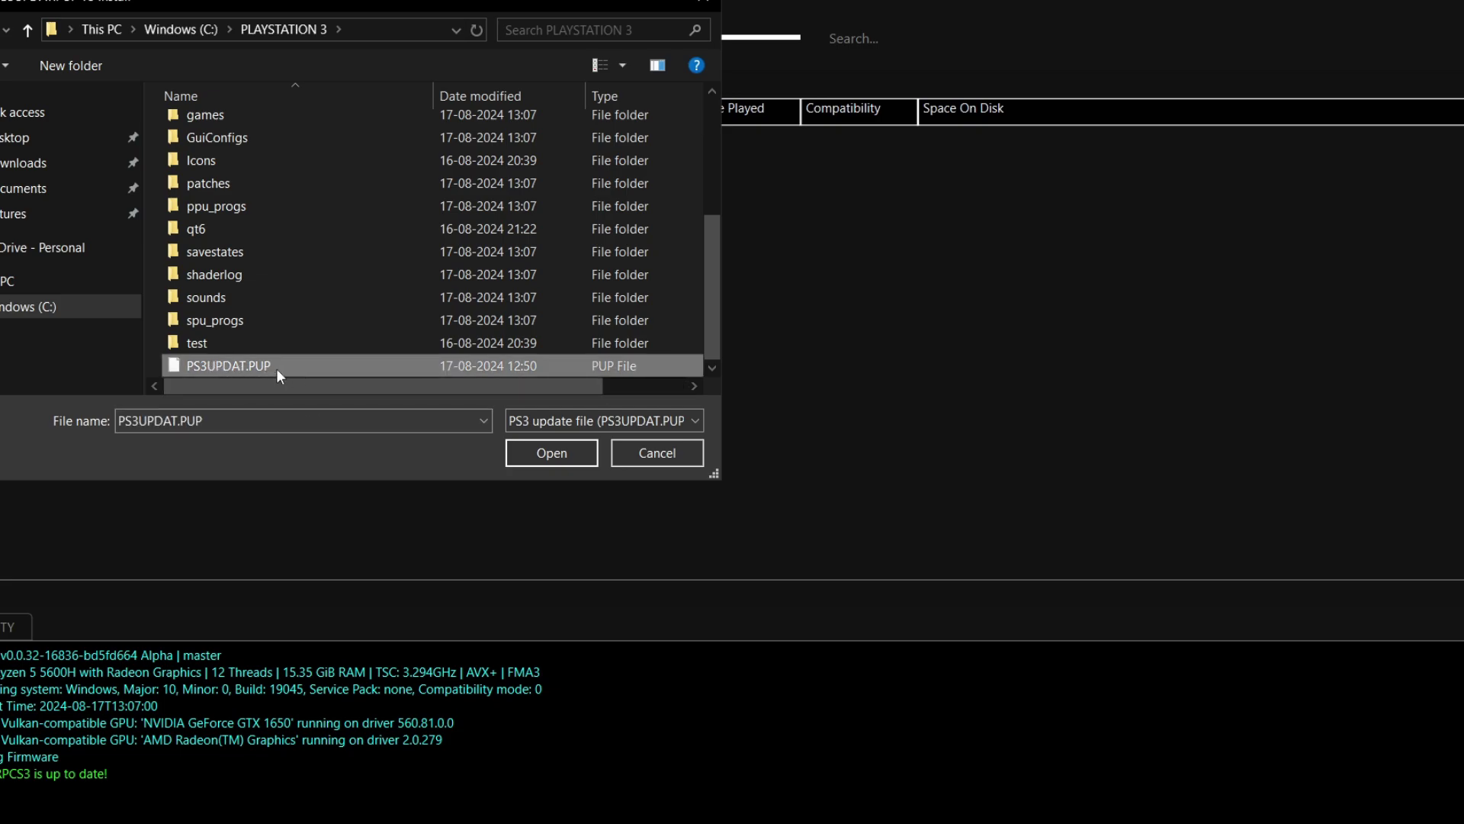
click(531, 441)
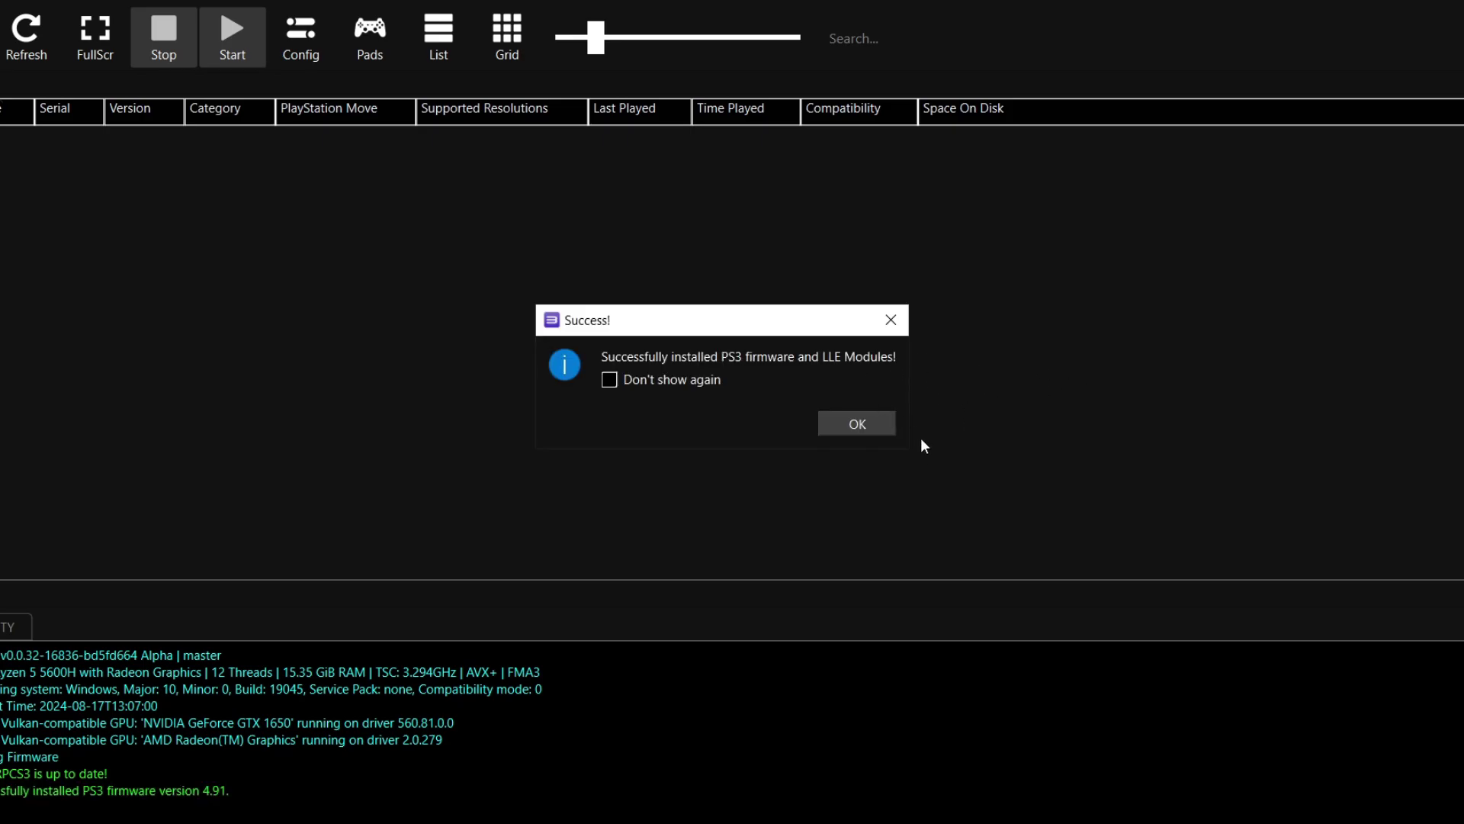
click(855, 424)
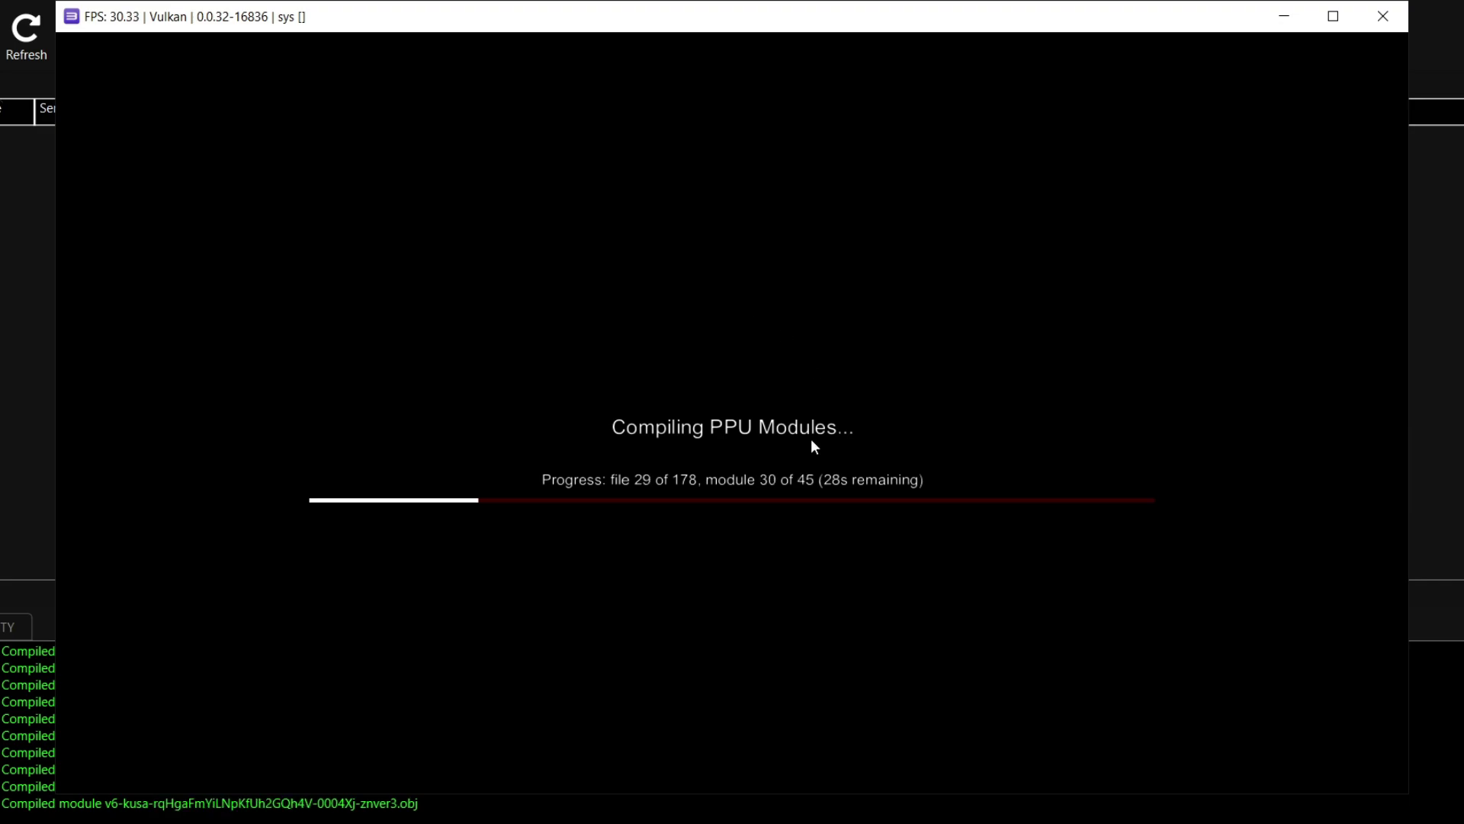
key(alt+Tab)
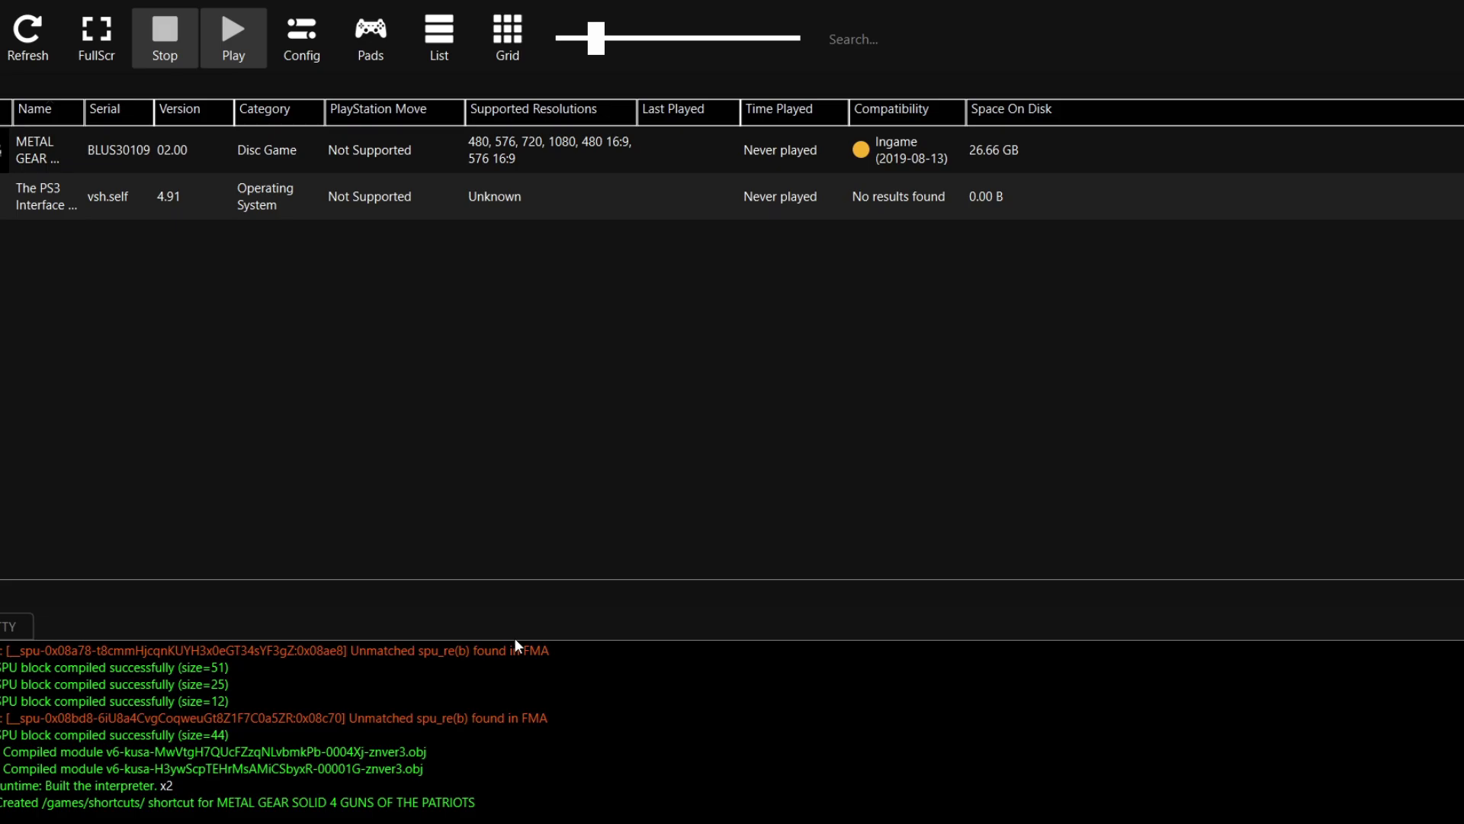
- Open the gamepad settings and choose Keyboard as the input handler for Player 1
click(374, 42)
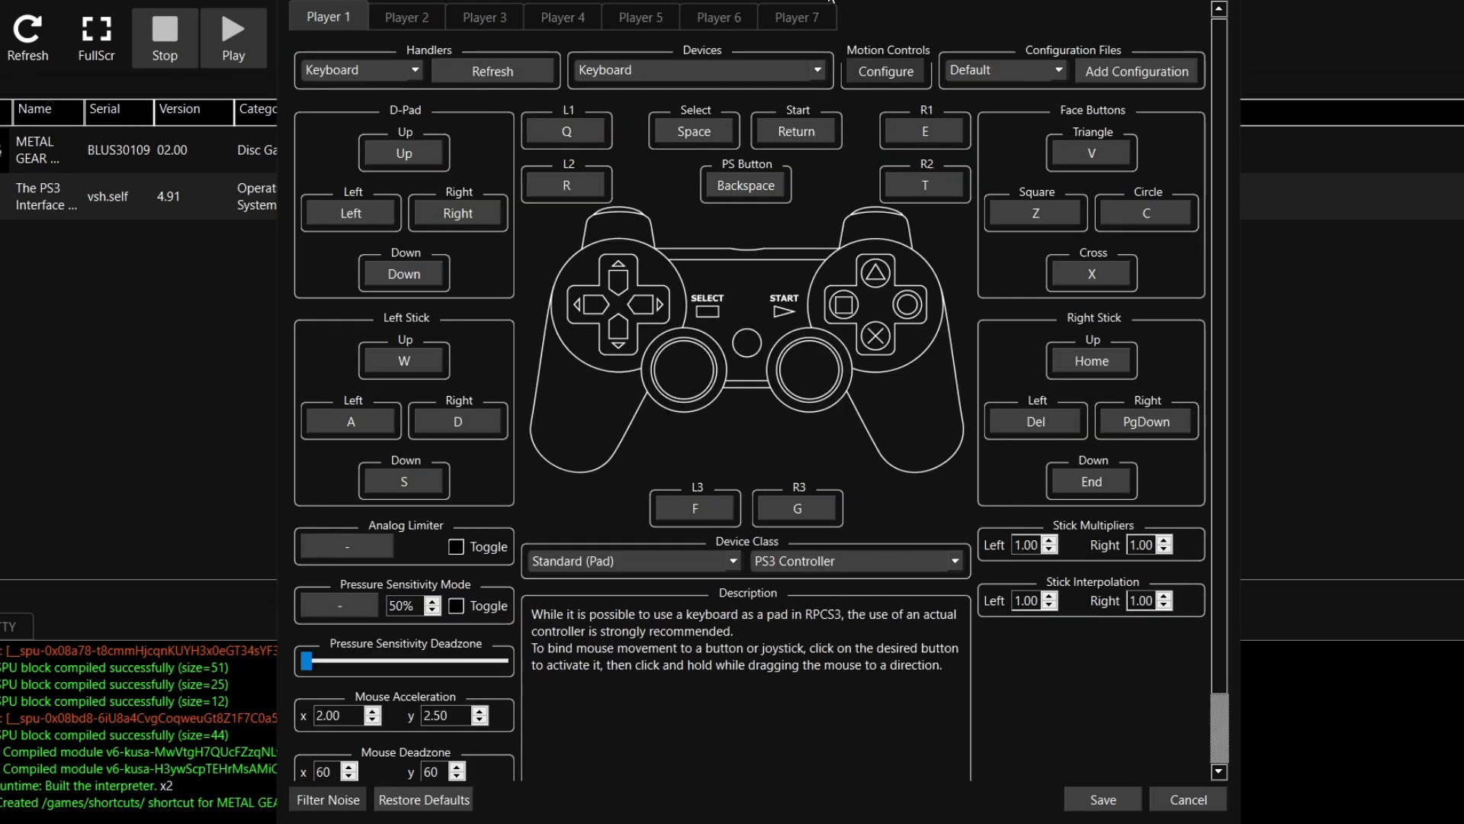
drag(831, 2, 1027, 2)
drag(914, 4, 820, 4)
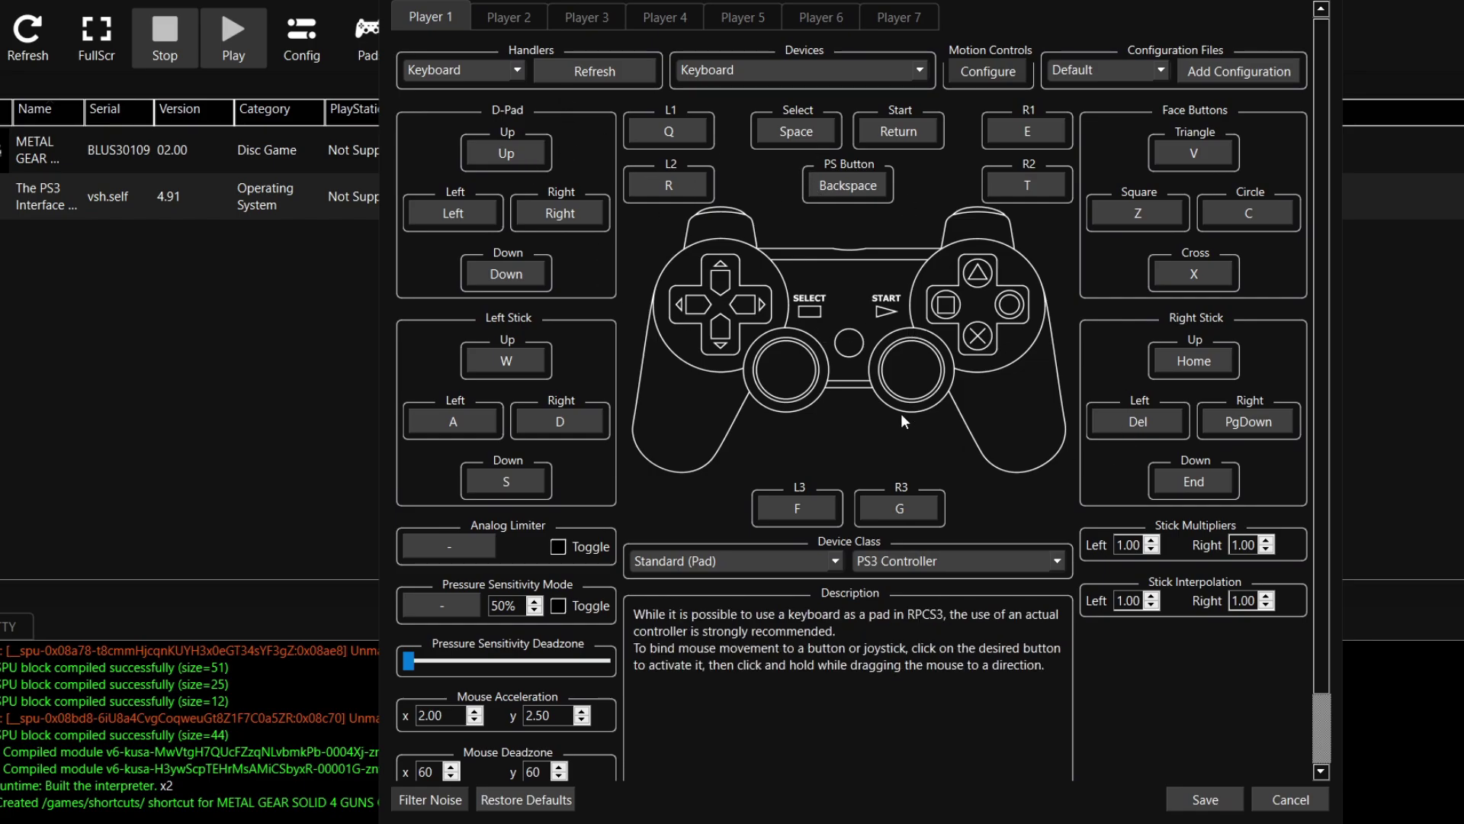
click(511, 71)
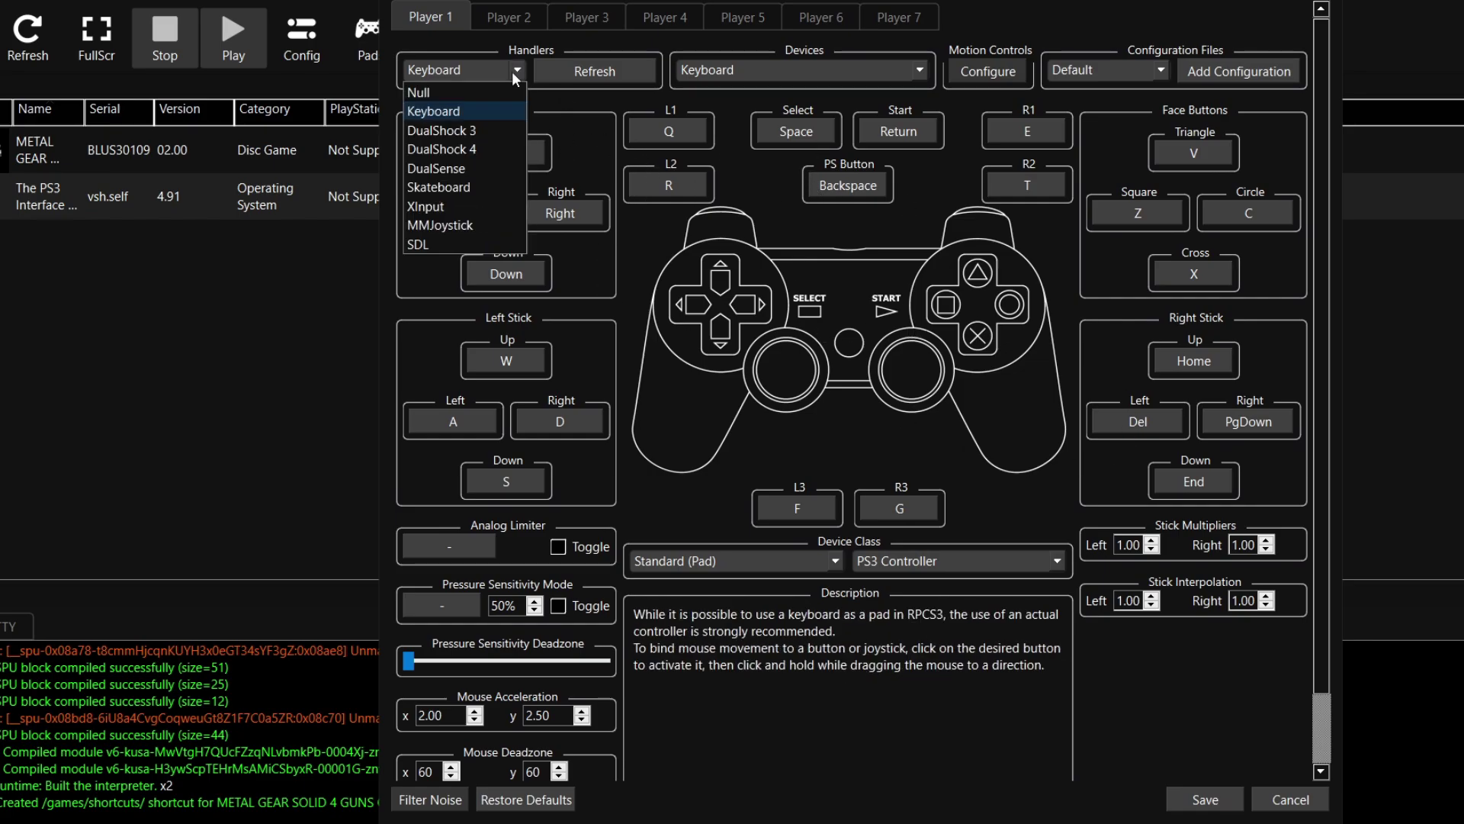
click(478, 112)
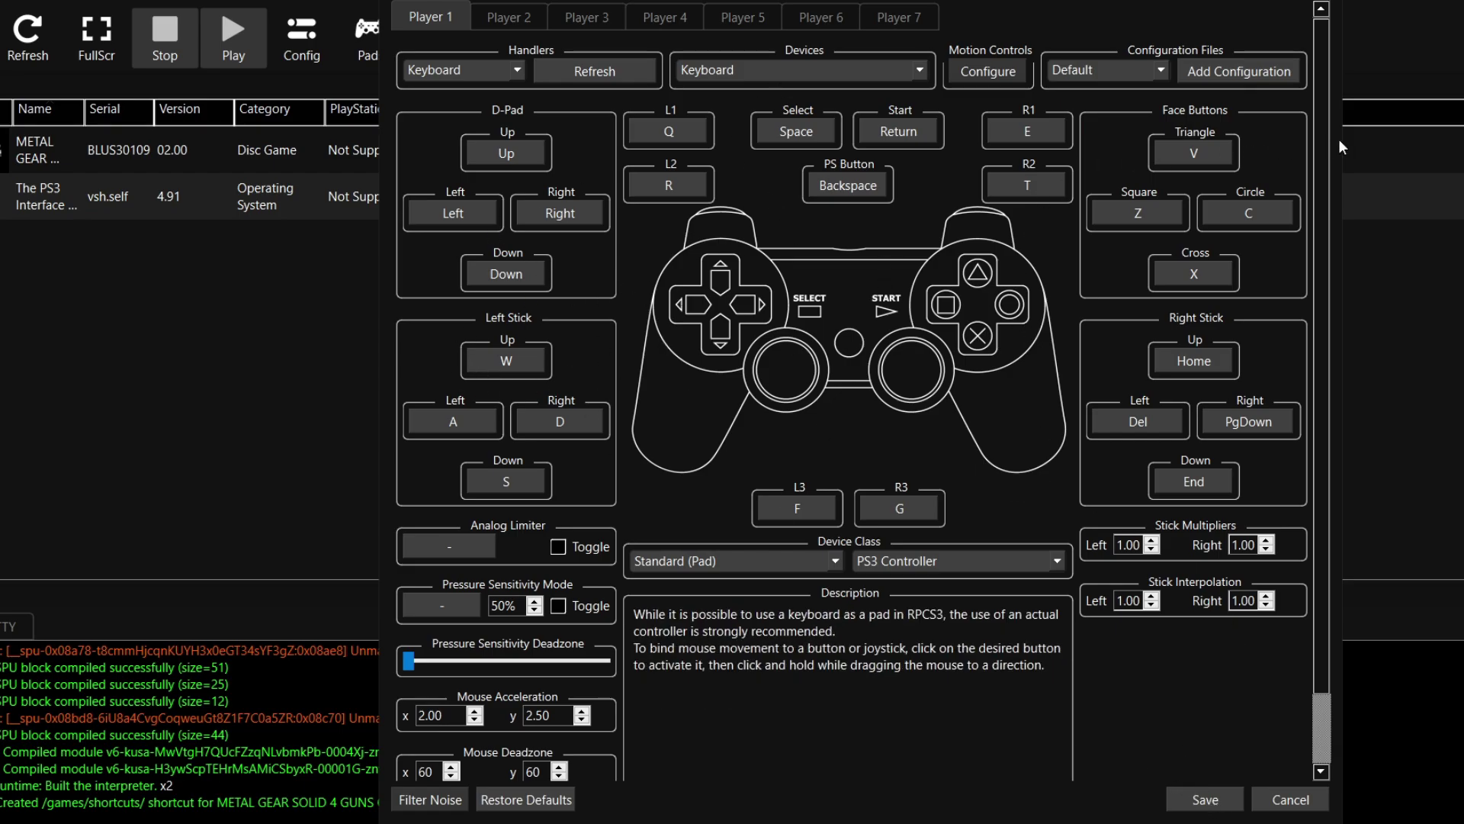
- Bind Player 1's left stick up direction to the W key
click(528, 365)
key(w)
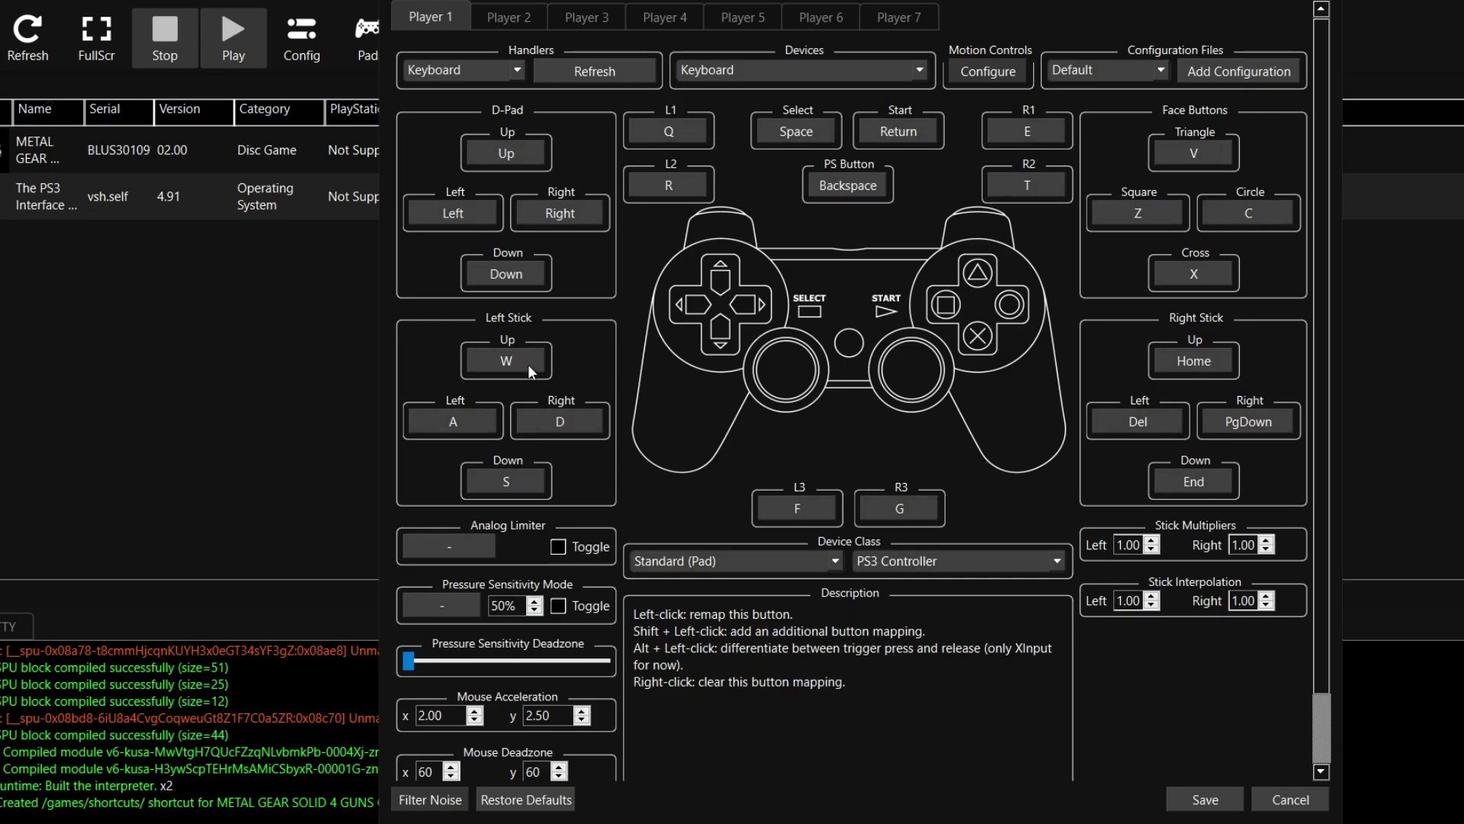
- Switch Player 1's handler to XInput, return it to Keyboard, and save the gamepad settings
click(517, 75)
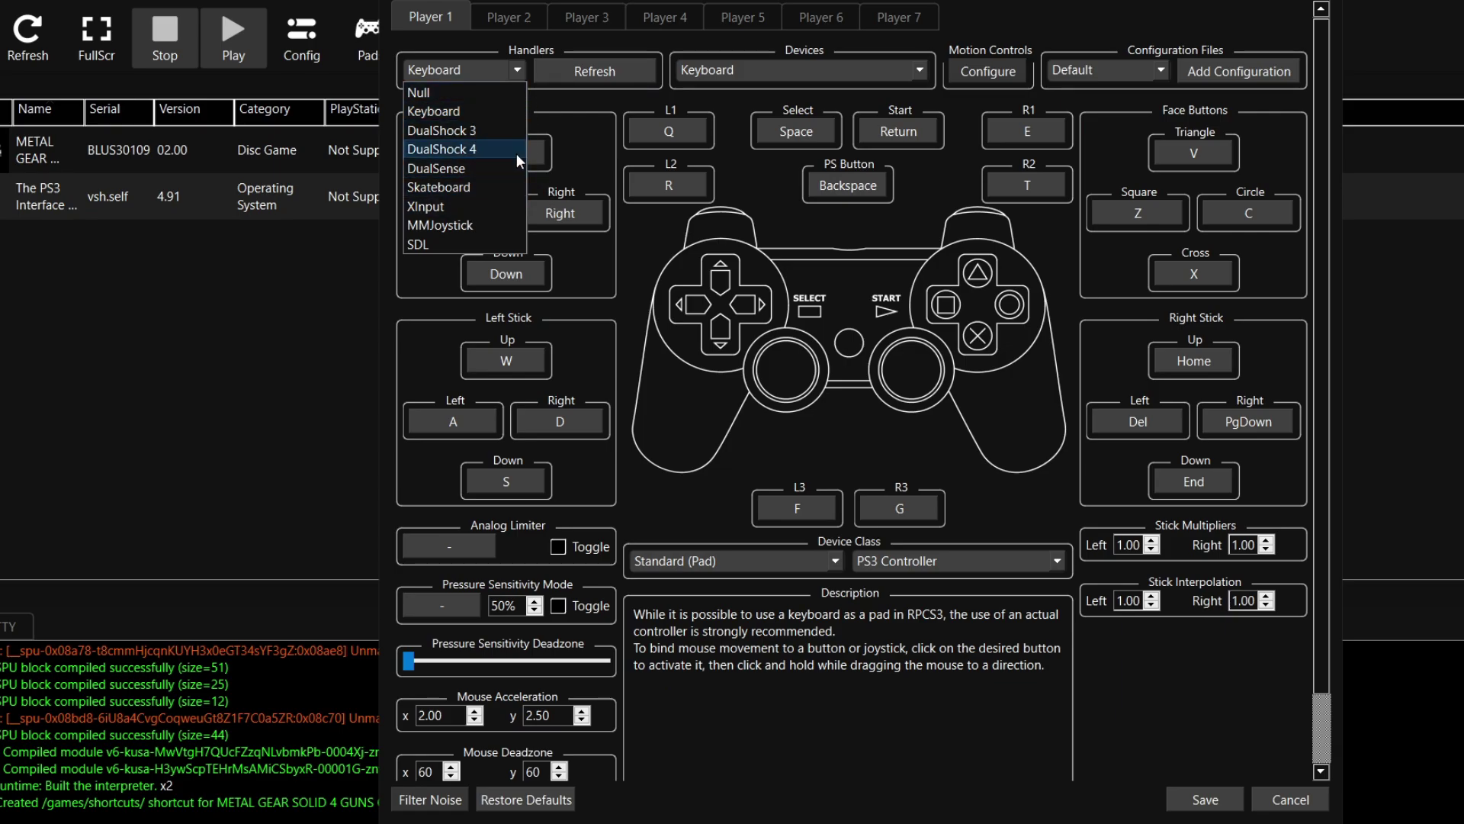
click(450, 206)
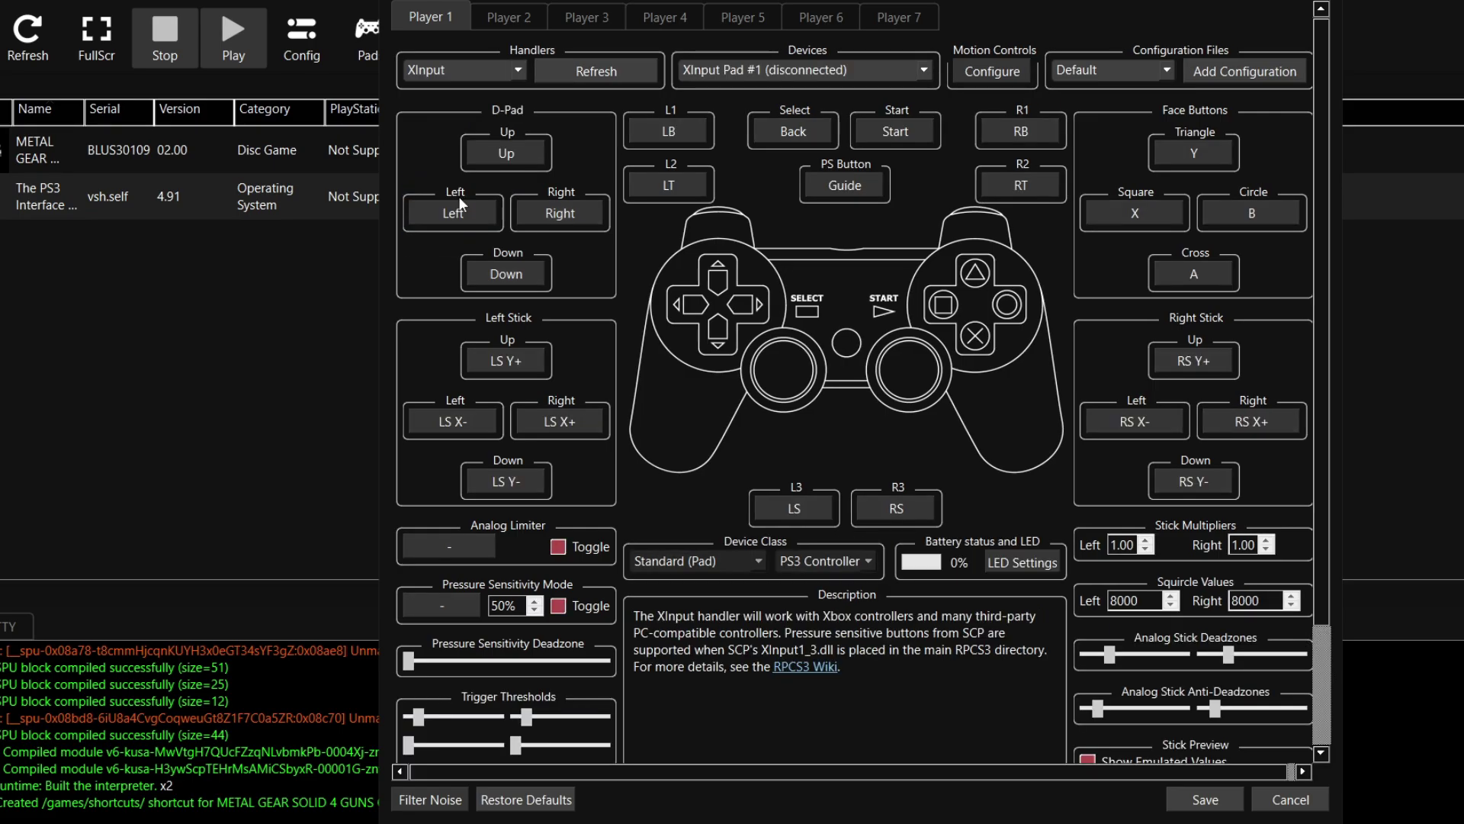
click(516, 75)
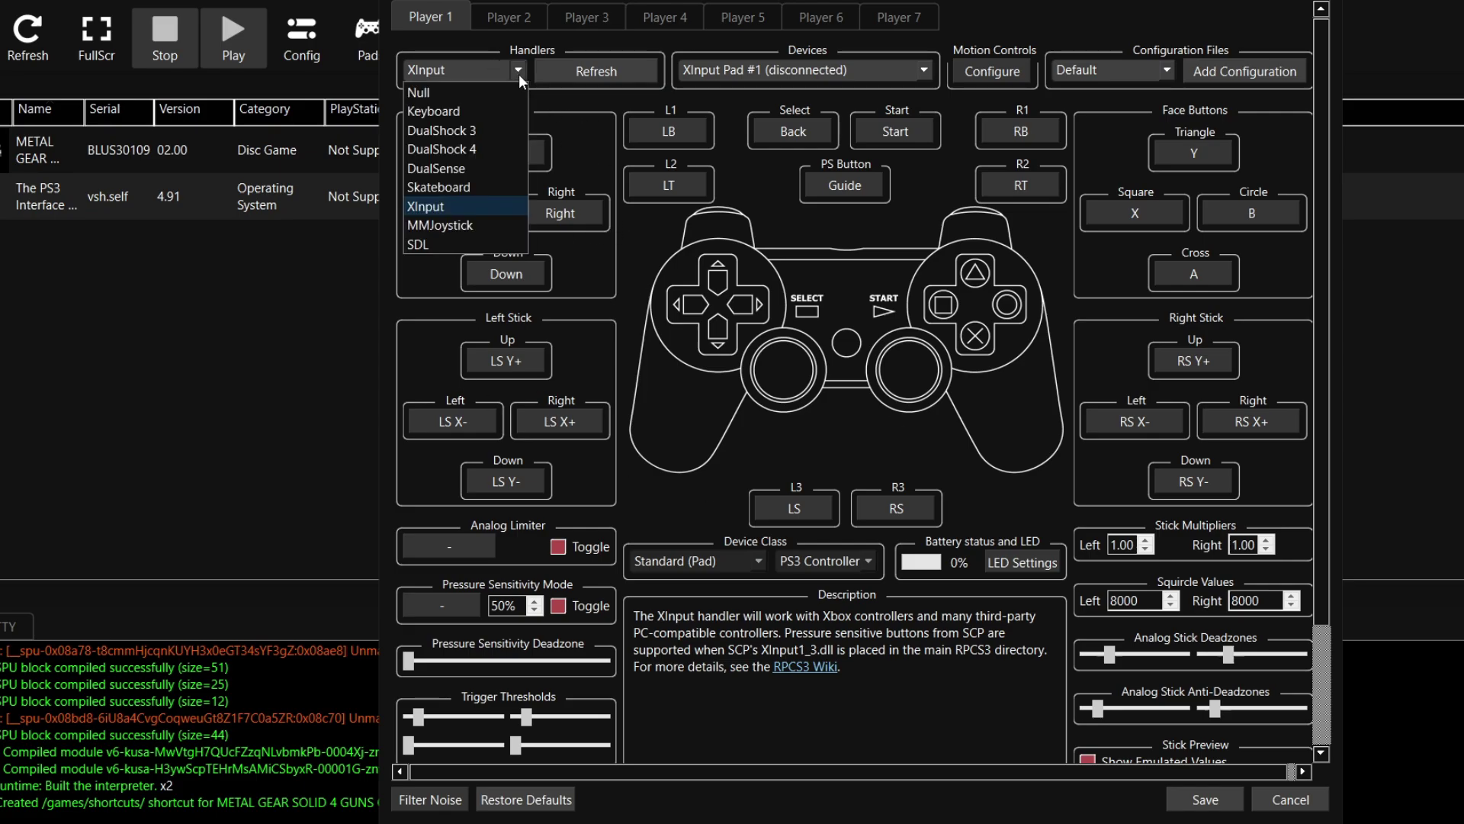
click(453, 113)
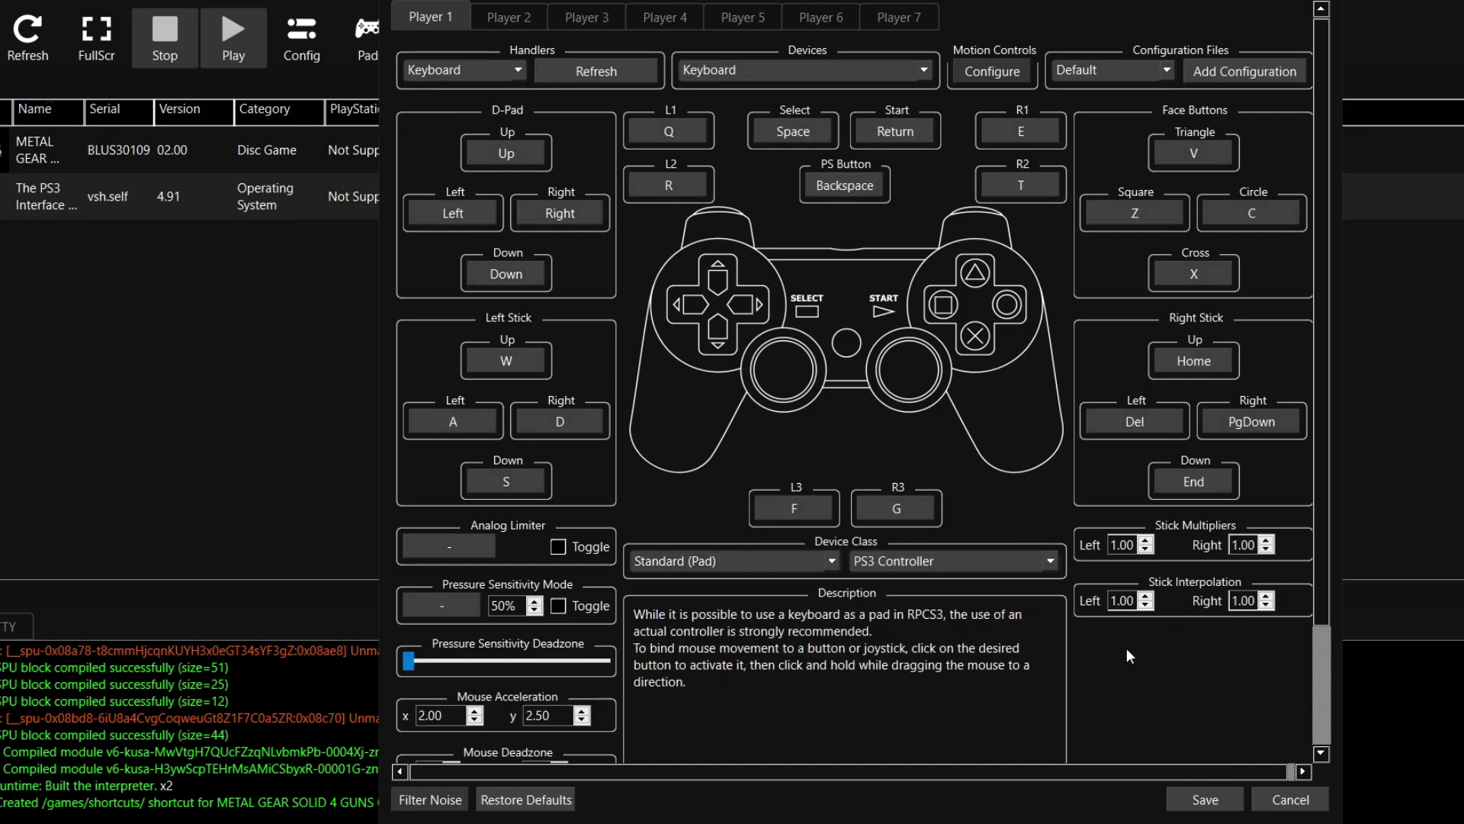
click(1205, 799)
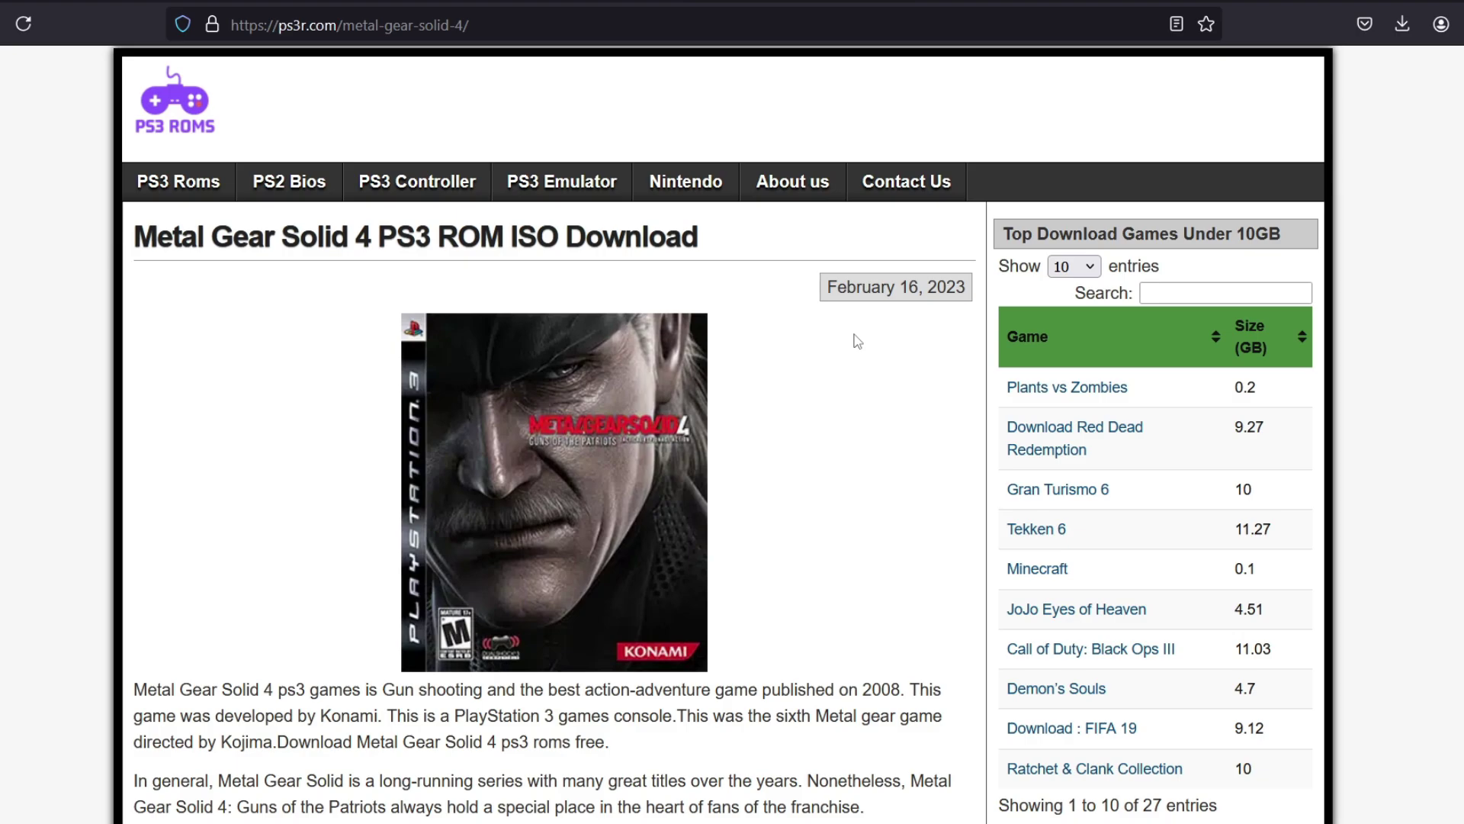
- Look over the Metal Gear Solid 4 page on ps3r.com in the browser
scroll(822, 340, down, 4)
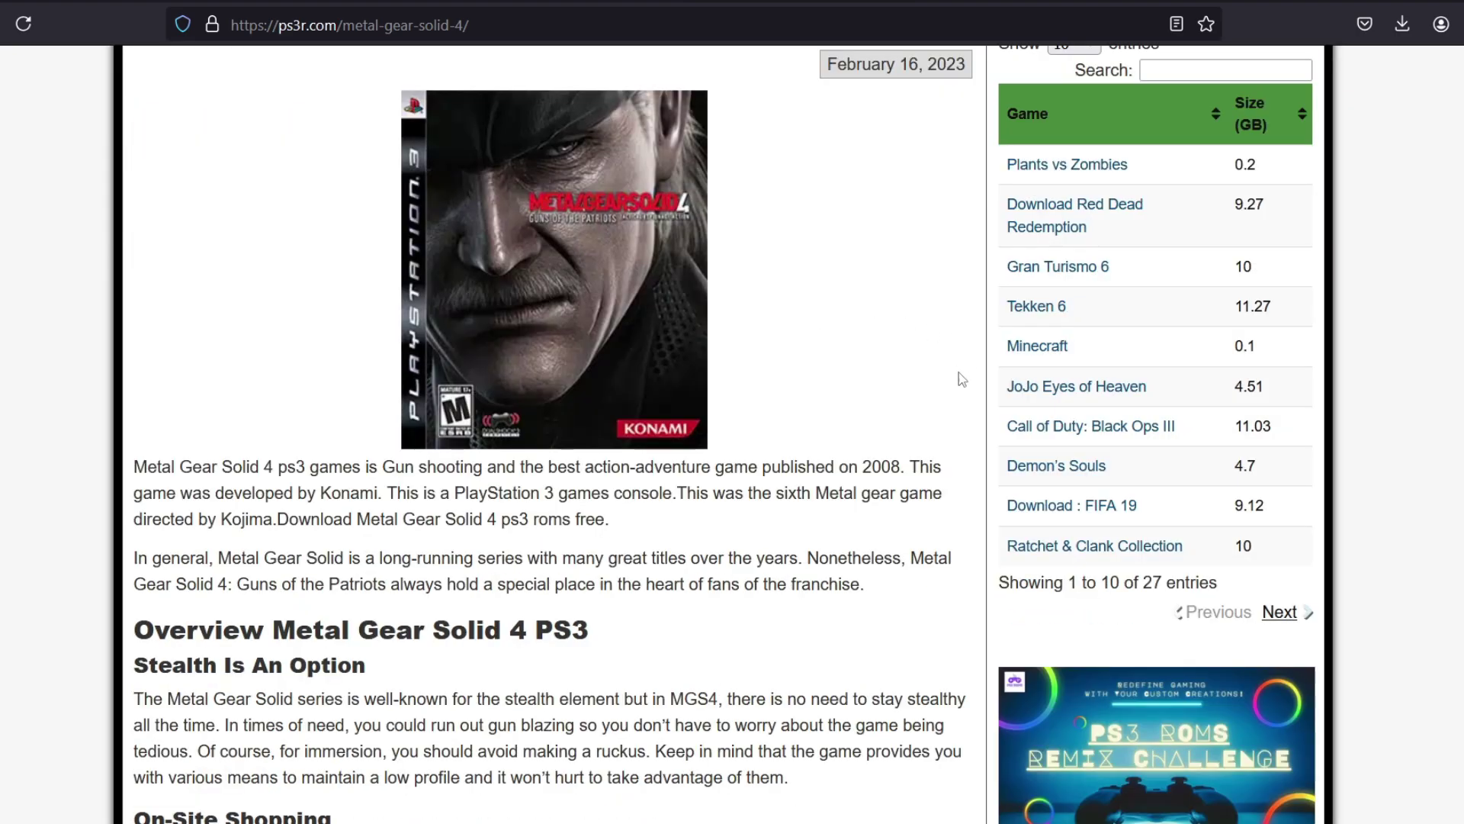
scroll(888, 411, down, 1)
scroll(888, 411, up, 5)
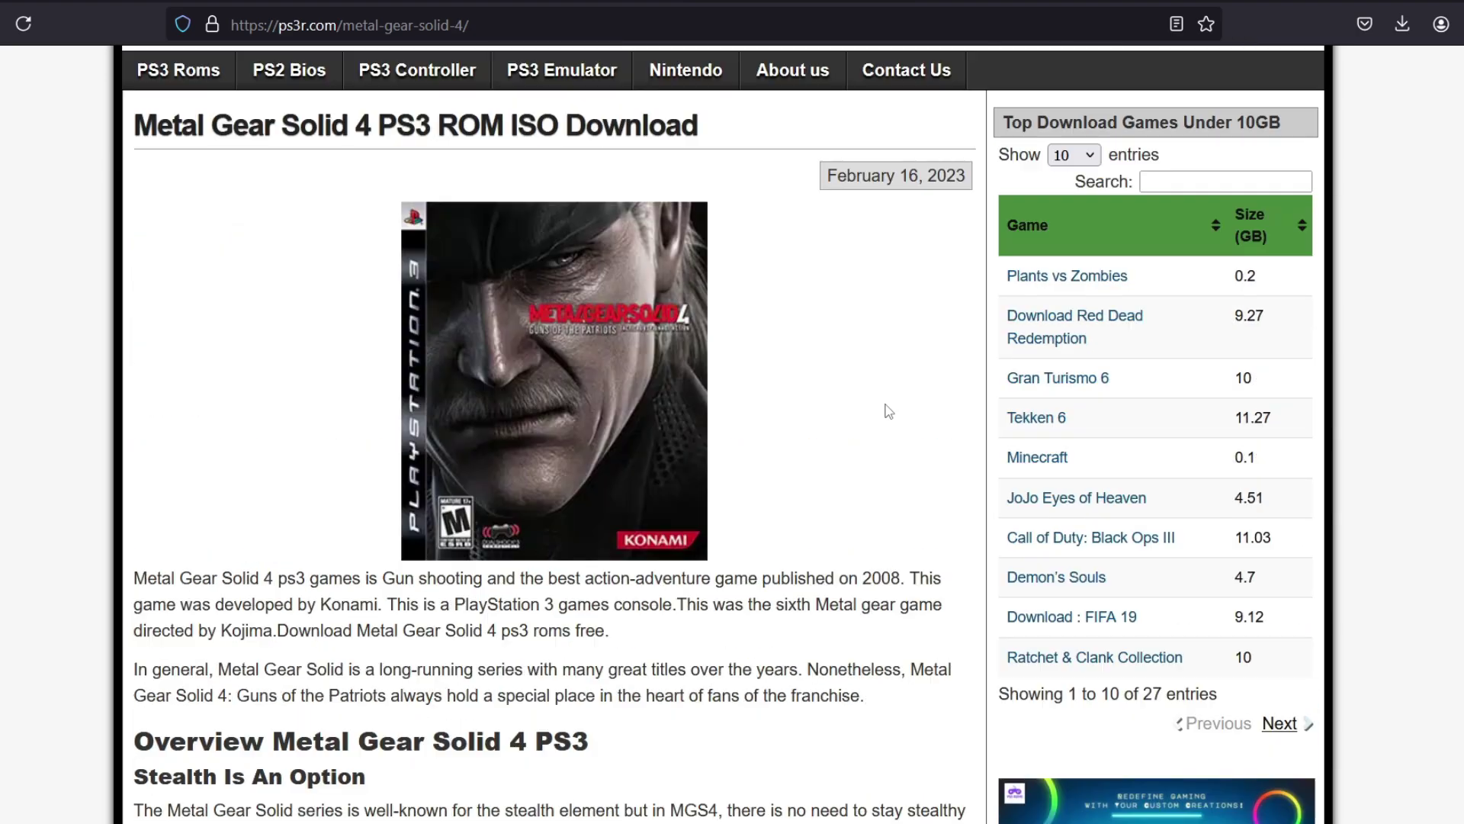
scroll(889, 411, down, 10)
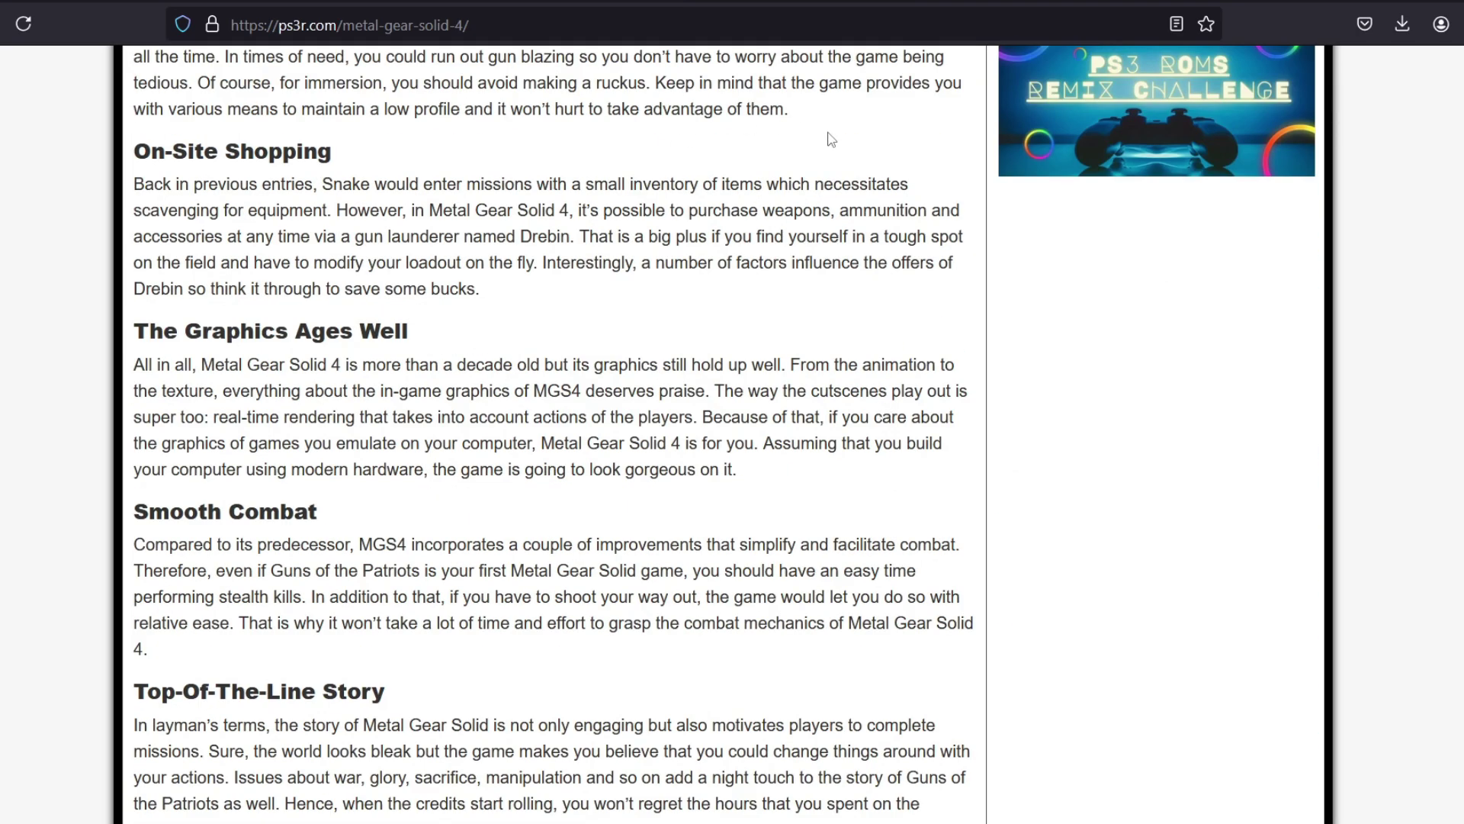
scroll(832, 303, up, 10)
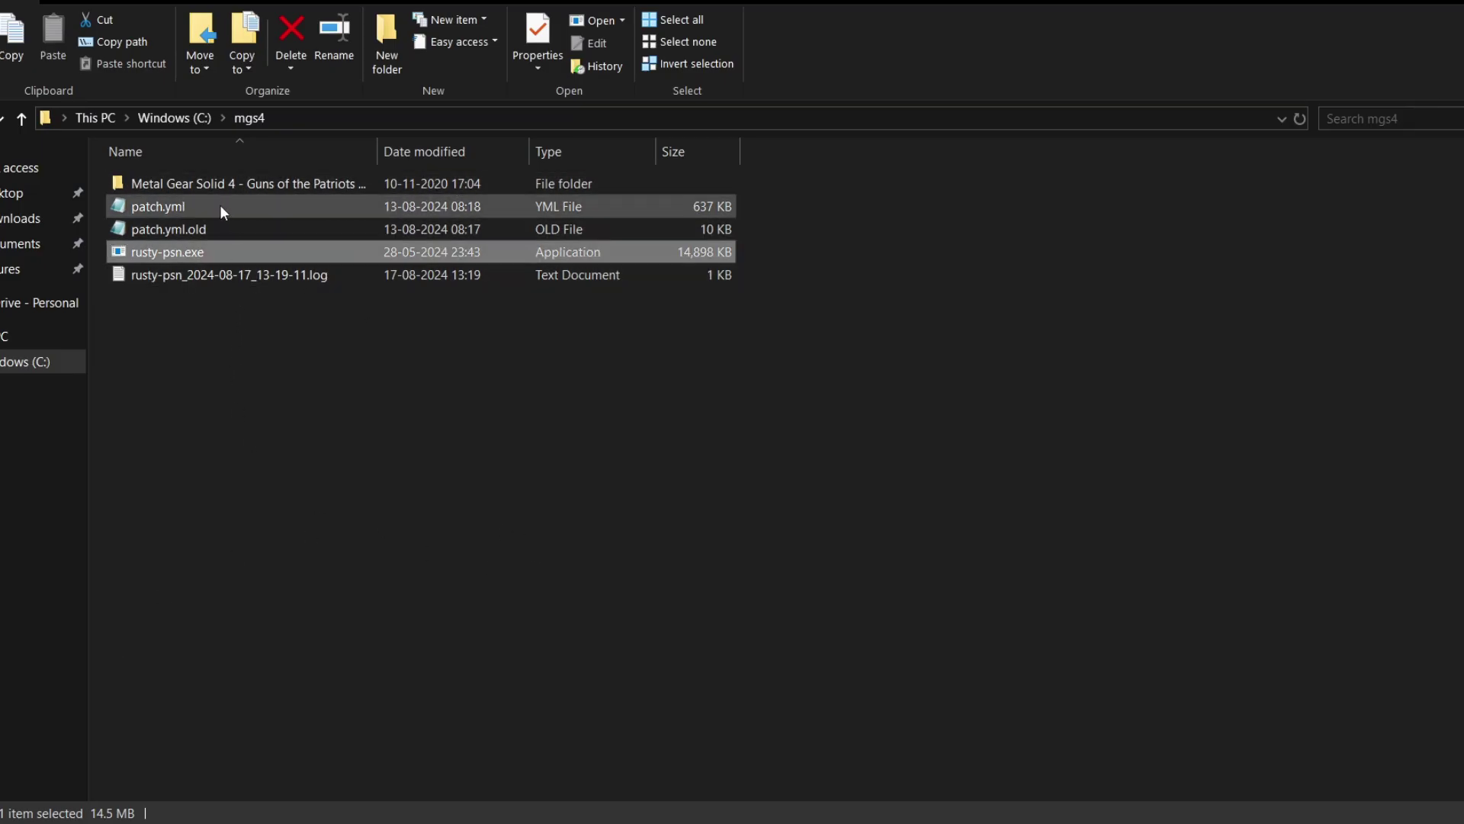
- Inspect the contents of the Metal Gear Solid 4 game folder in C:\mgs4 and return to the mgs4 folder
click(209, 183)
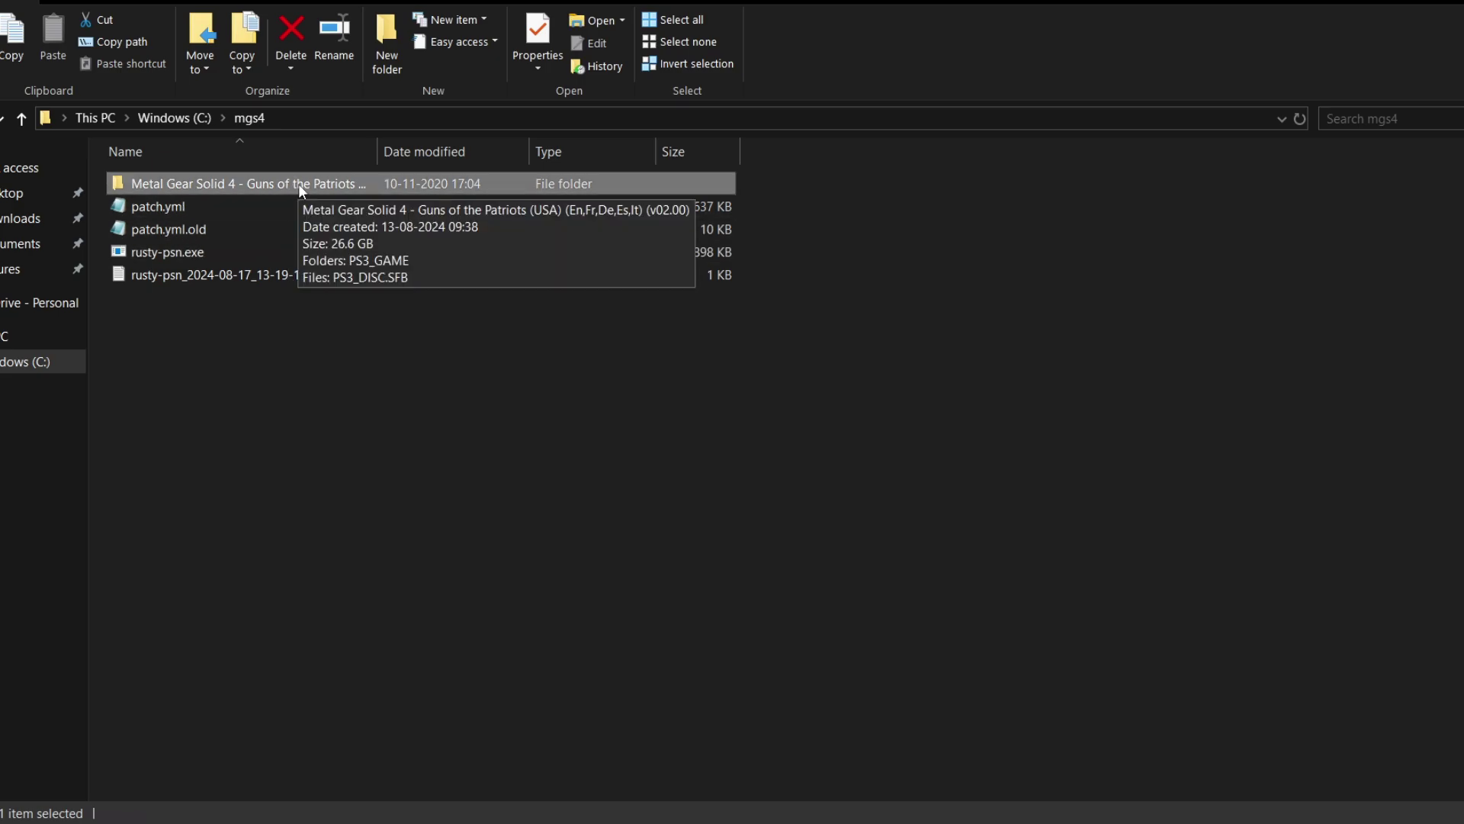
double_click(335, 183)
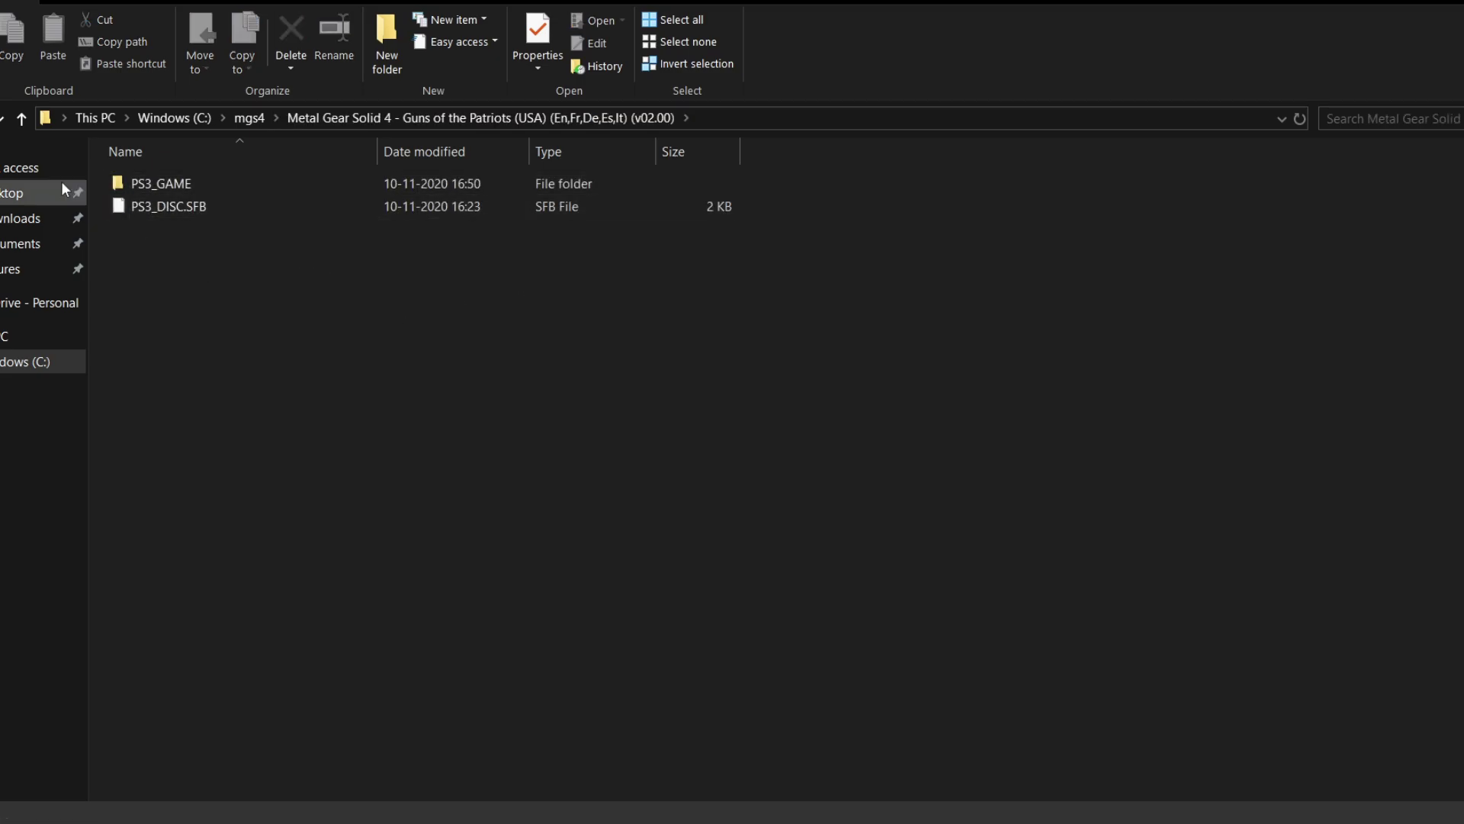
key(alt+Left)
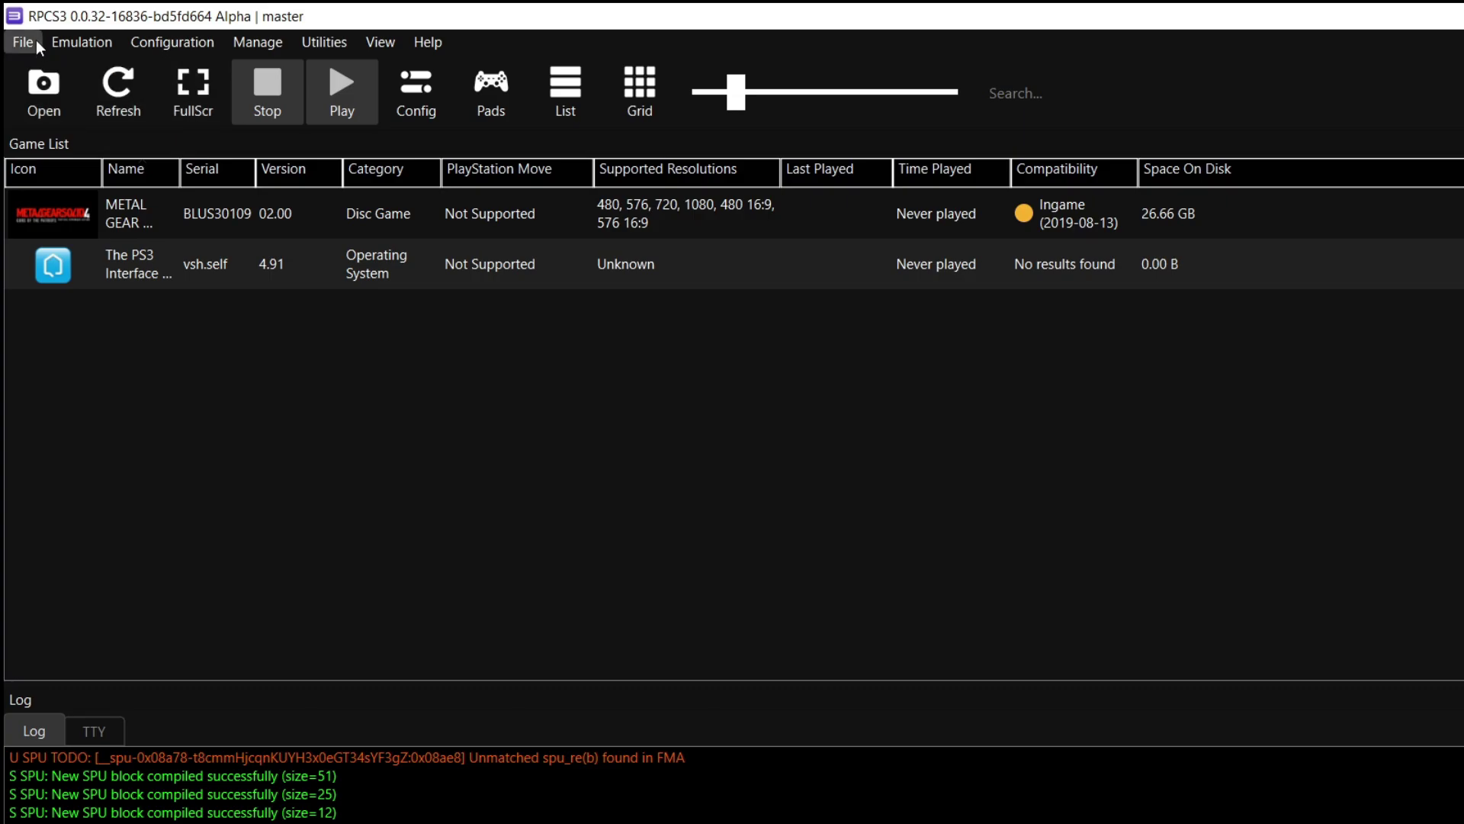
- In RPCS3, browse to the Metal Gear Solid 4 folder in C:\mgs4 for adding games and cancel without adding it
click(35, 40)
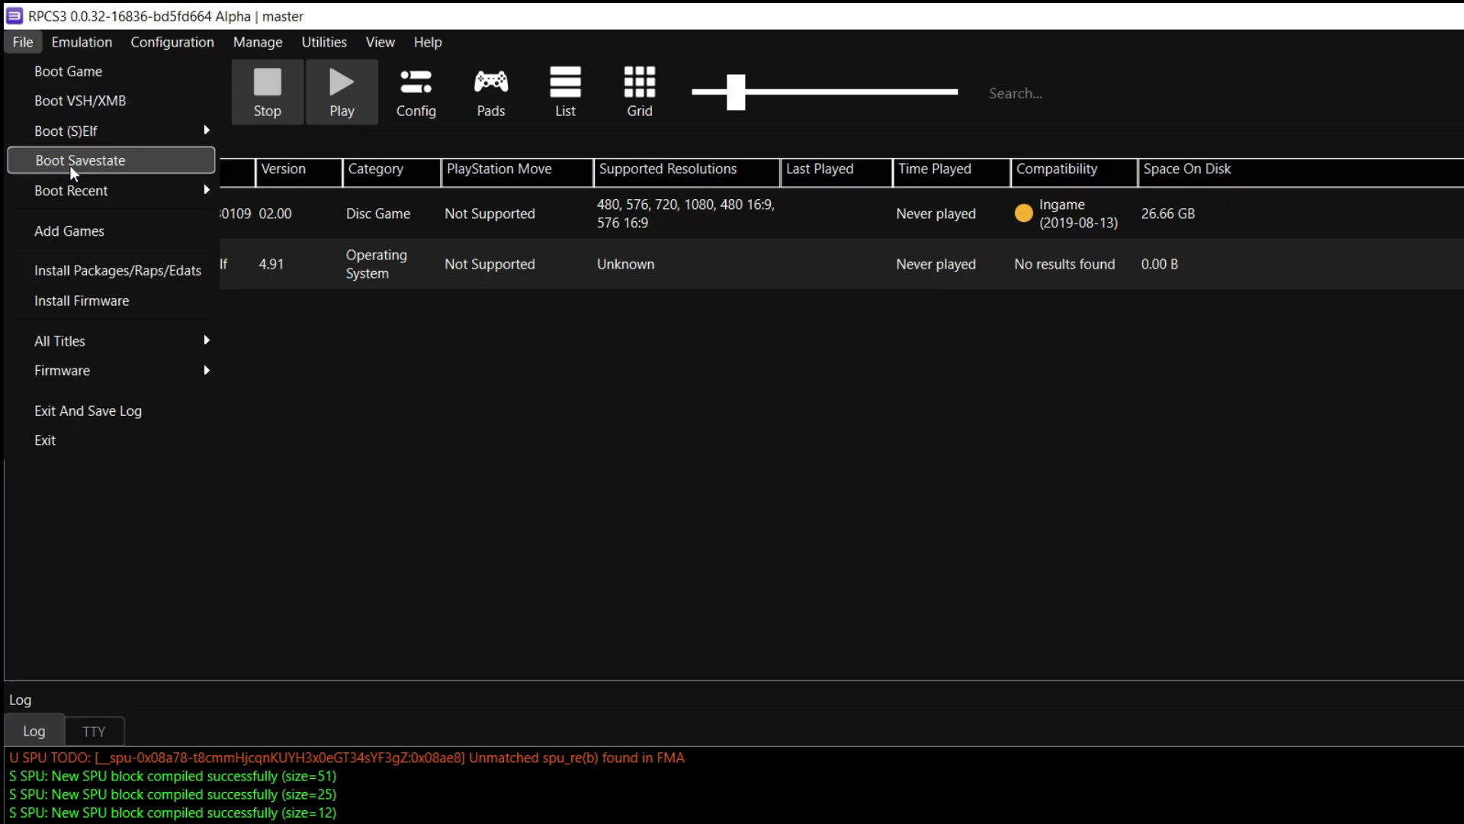
click(68, 230)
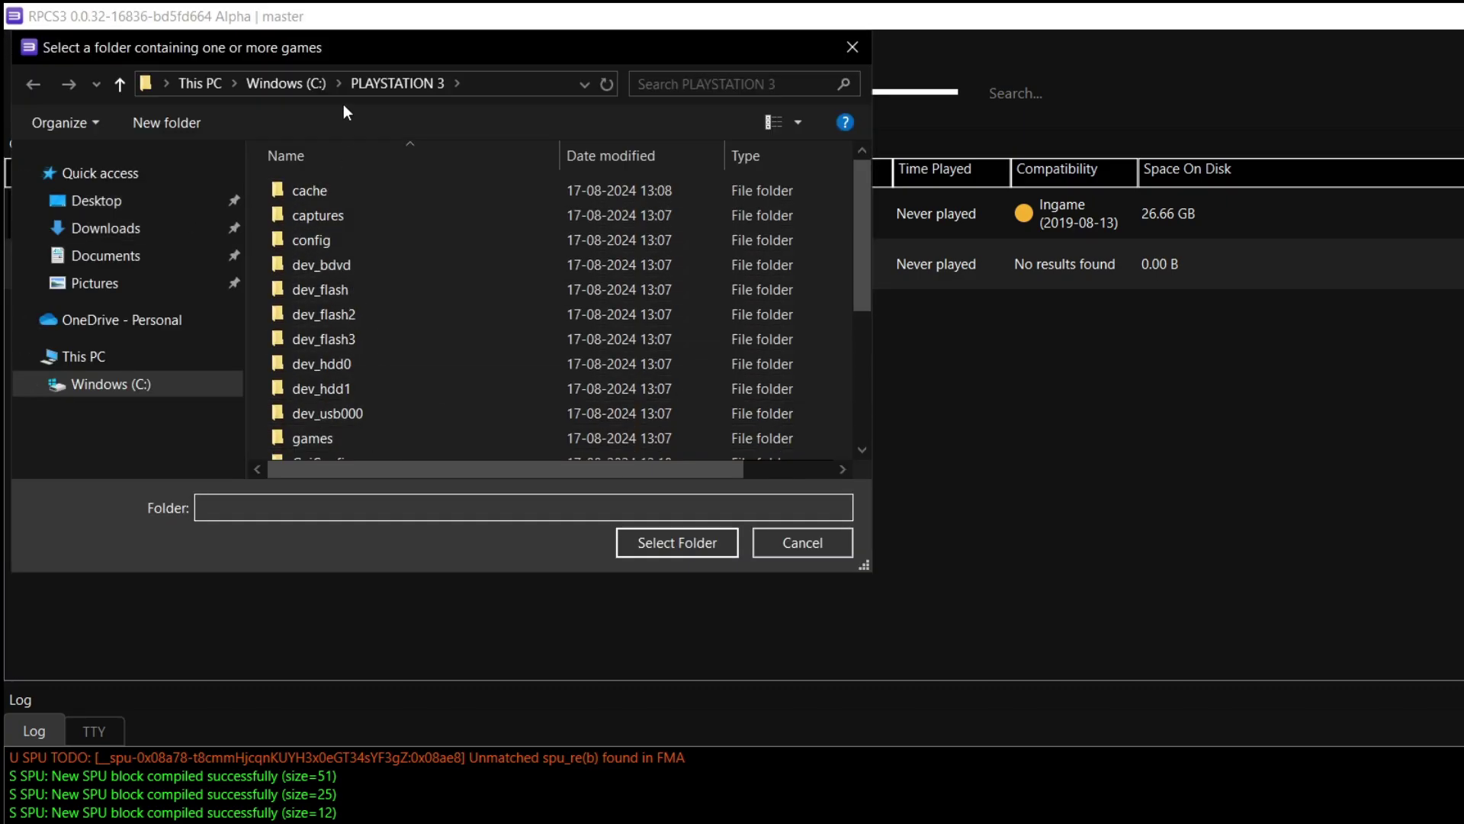
click(313, 84)
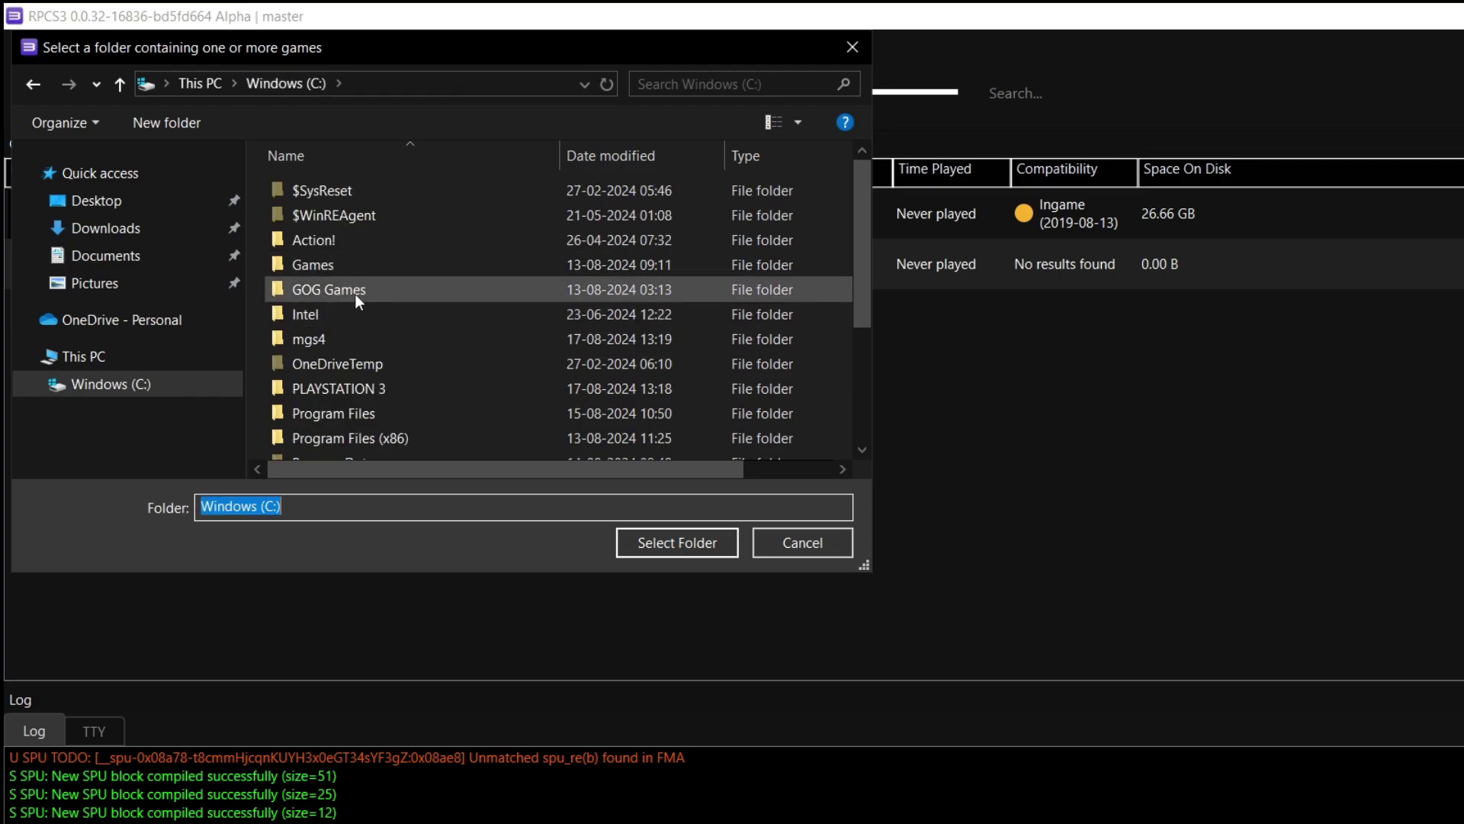
double_click(343, 341)
click(450, 191)
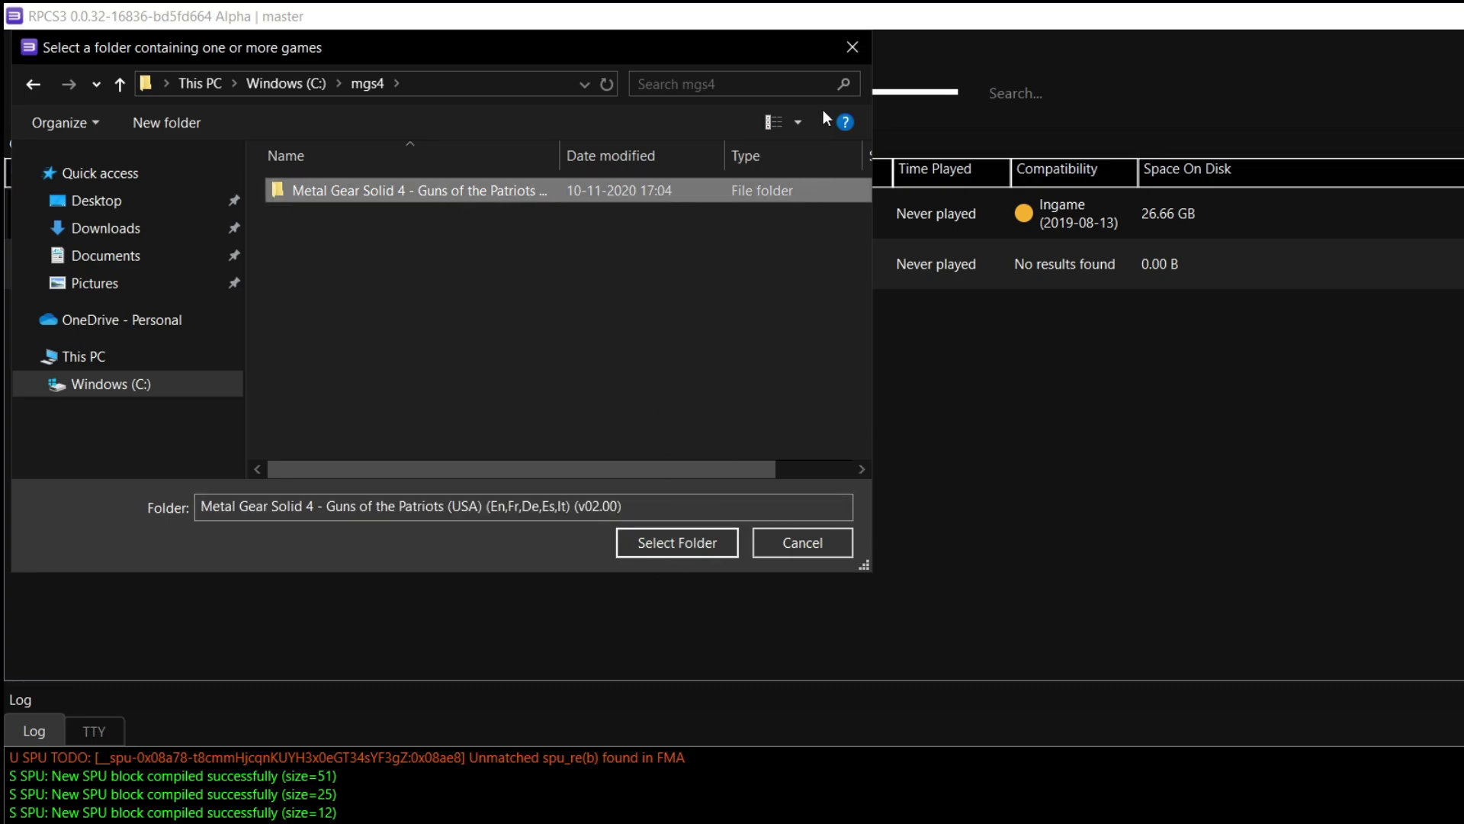
click(853, 48)
- Copy the serial of Metal Gear Solid 4 from its entry in the game list
click(583, 204)
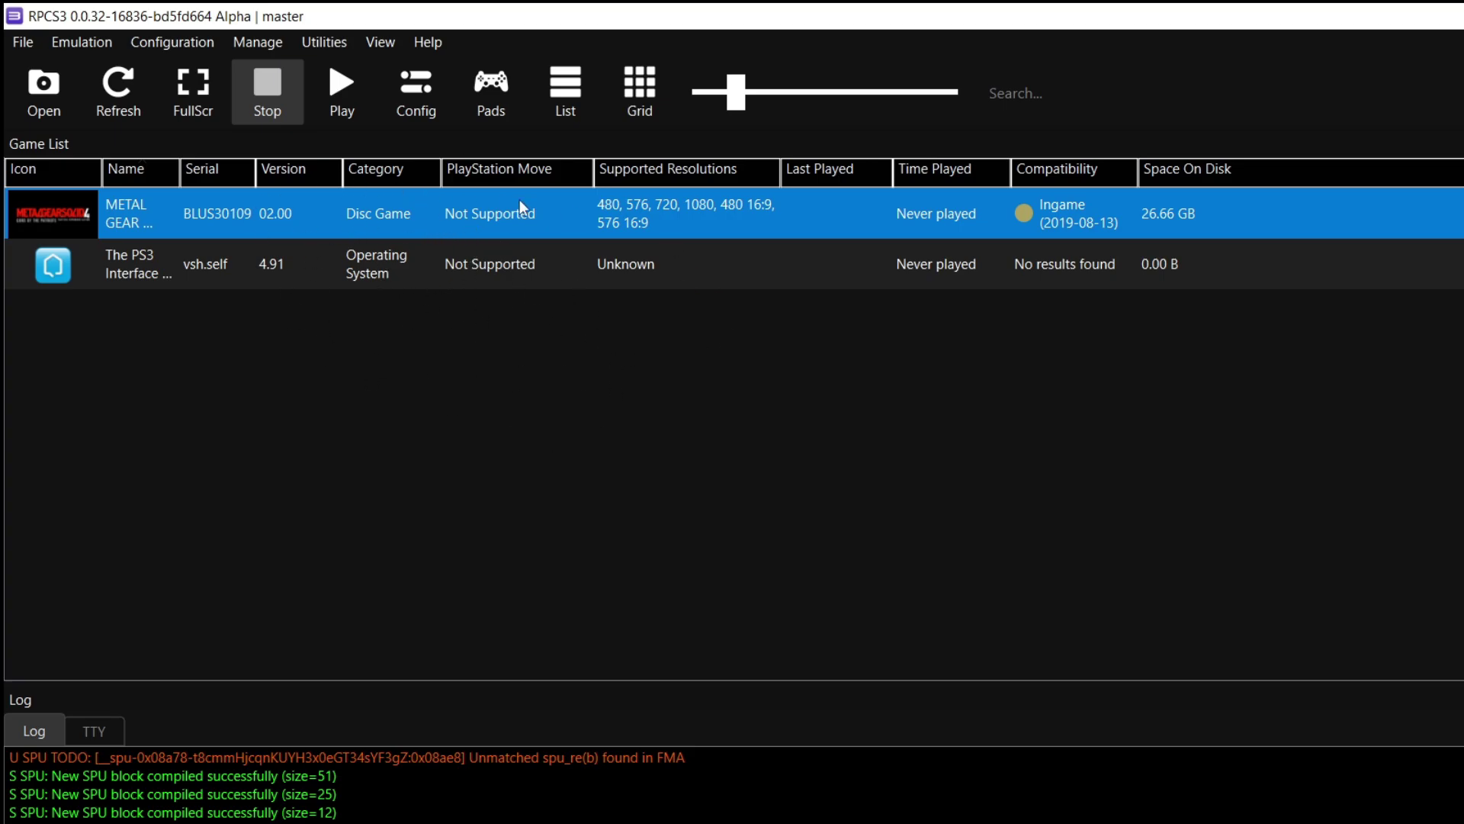
right_click(400, 217)
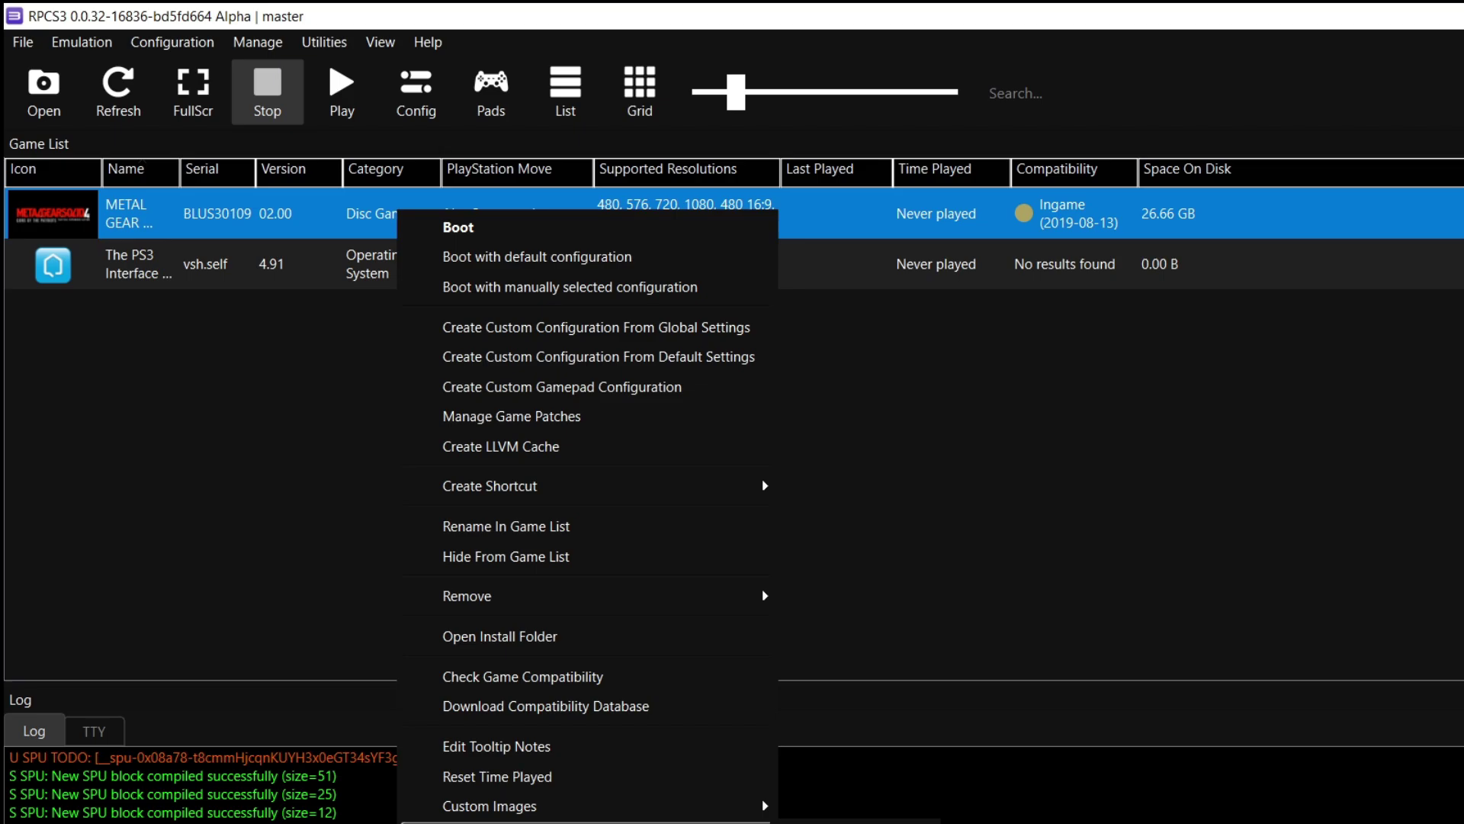
click(262, 791)
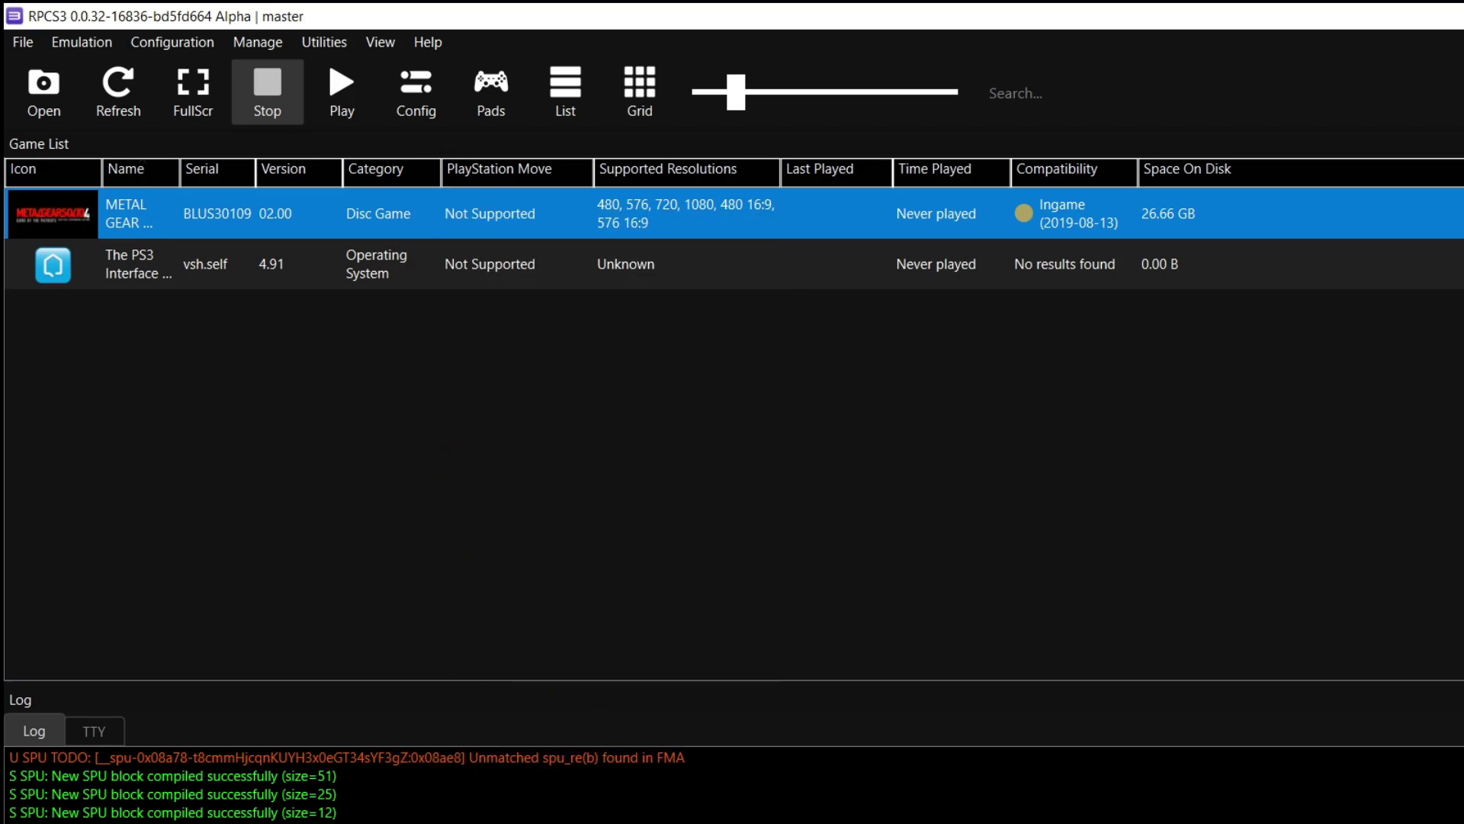
- View the rusty-psn v0.4.2 release downloads on GitHub in the browser and switch to File Explorer
key(alt+Tab)
click(153, 19)
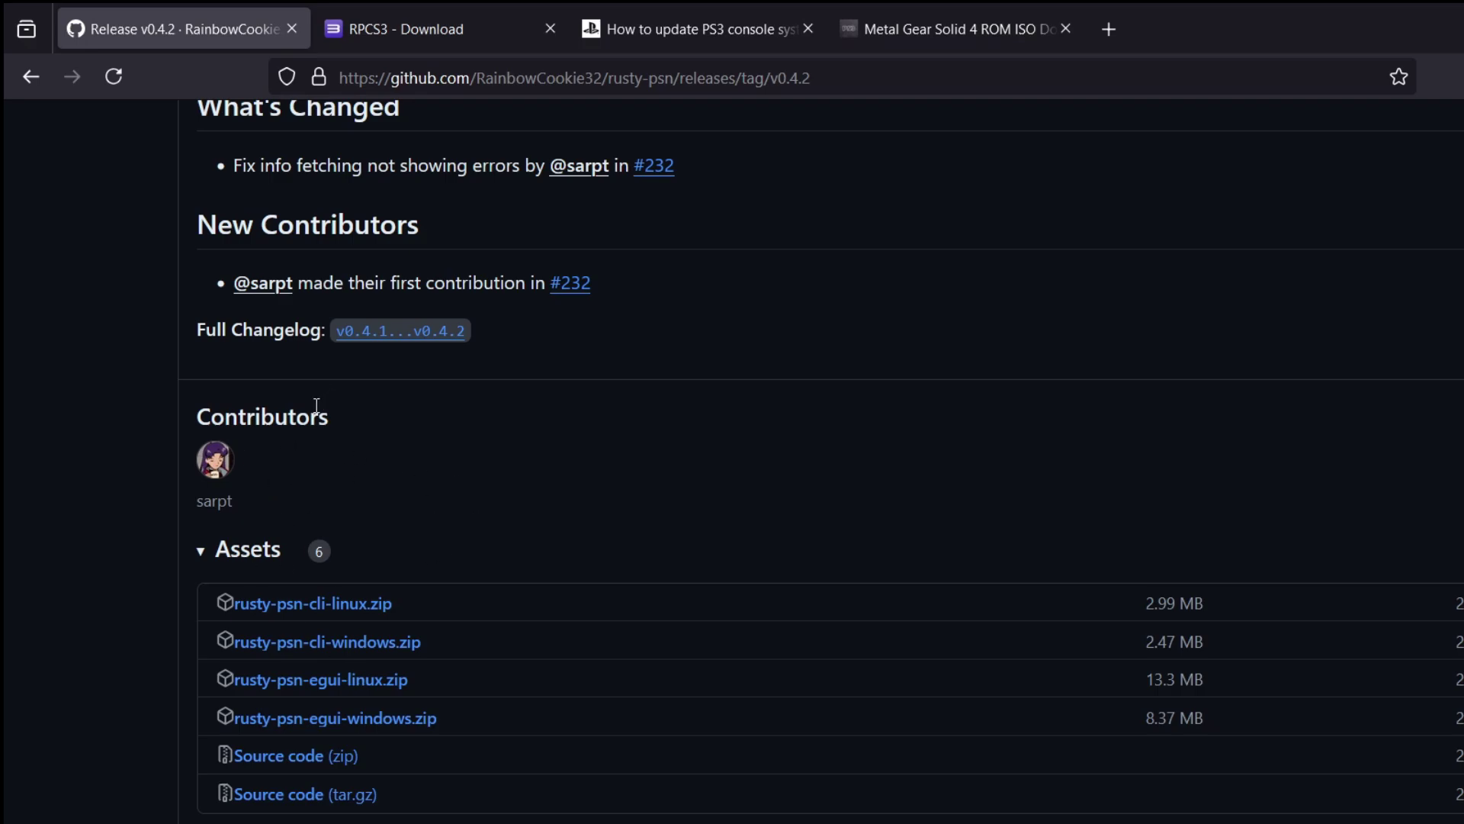
key(alt+Tab)
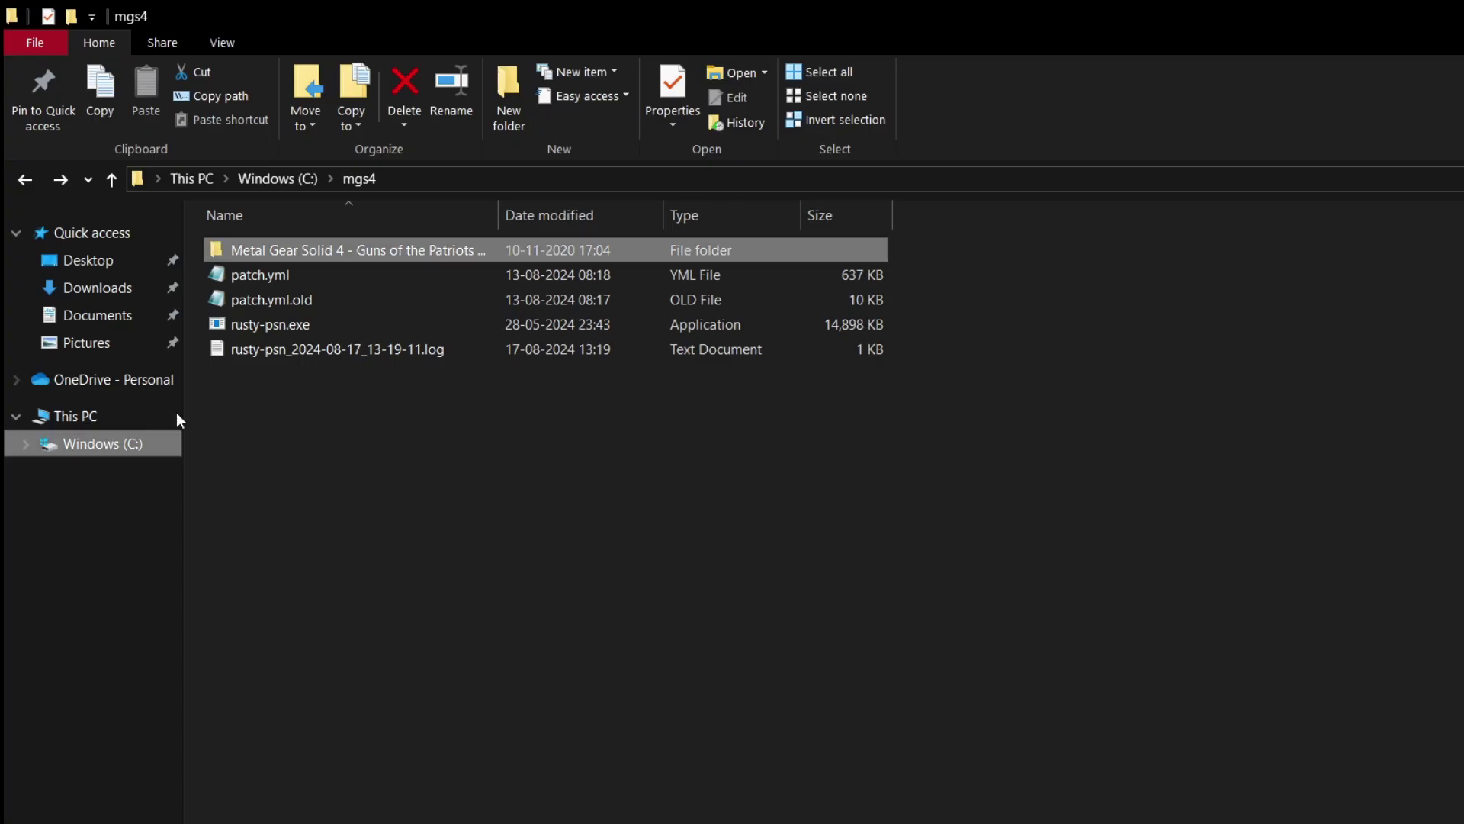
- Launch rusty-psn.exe from the C:\mgs4 folder
click(25, 178)
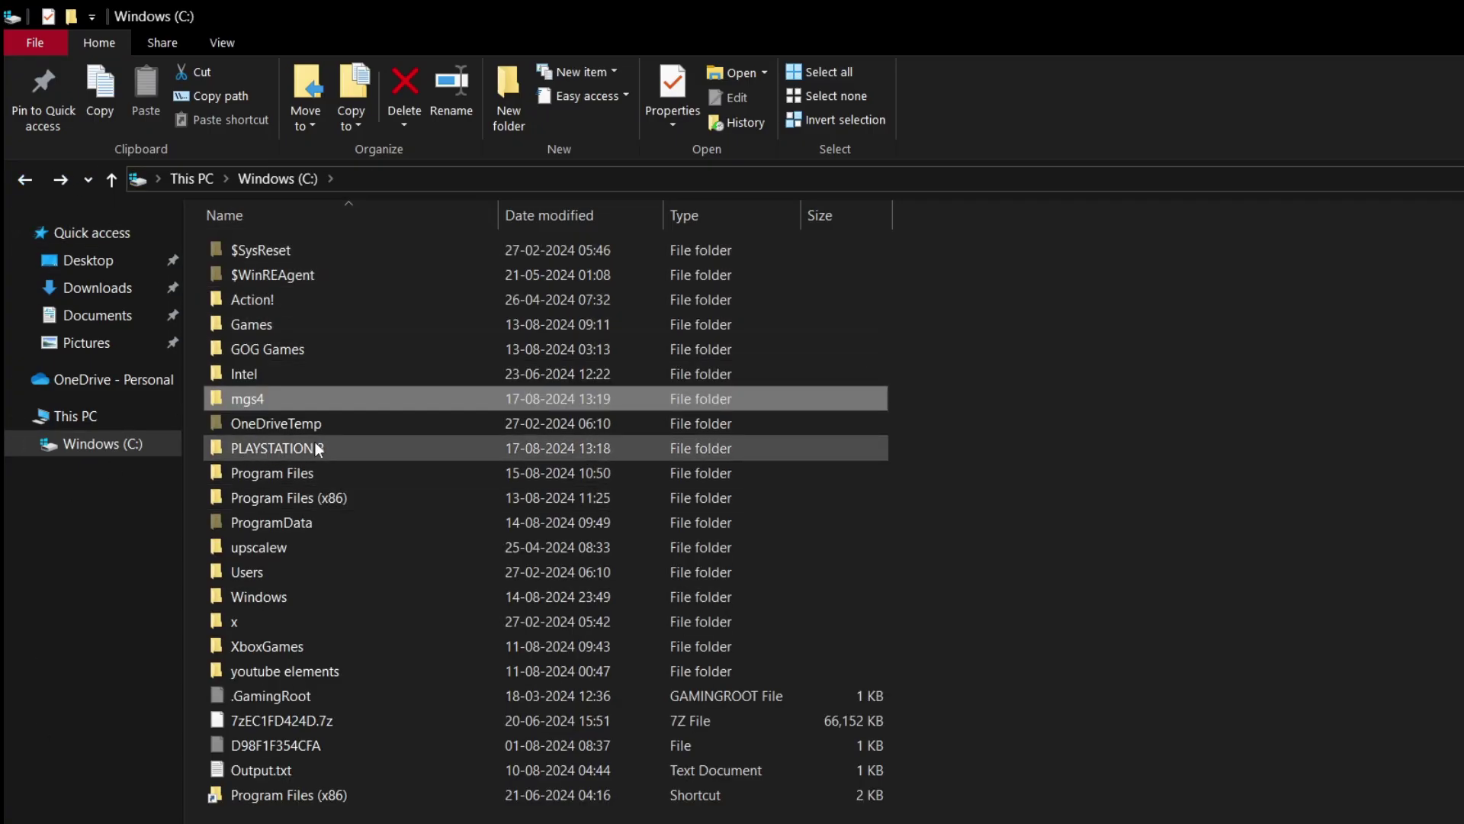
double_click(296, 404)
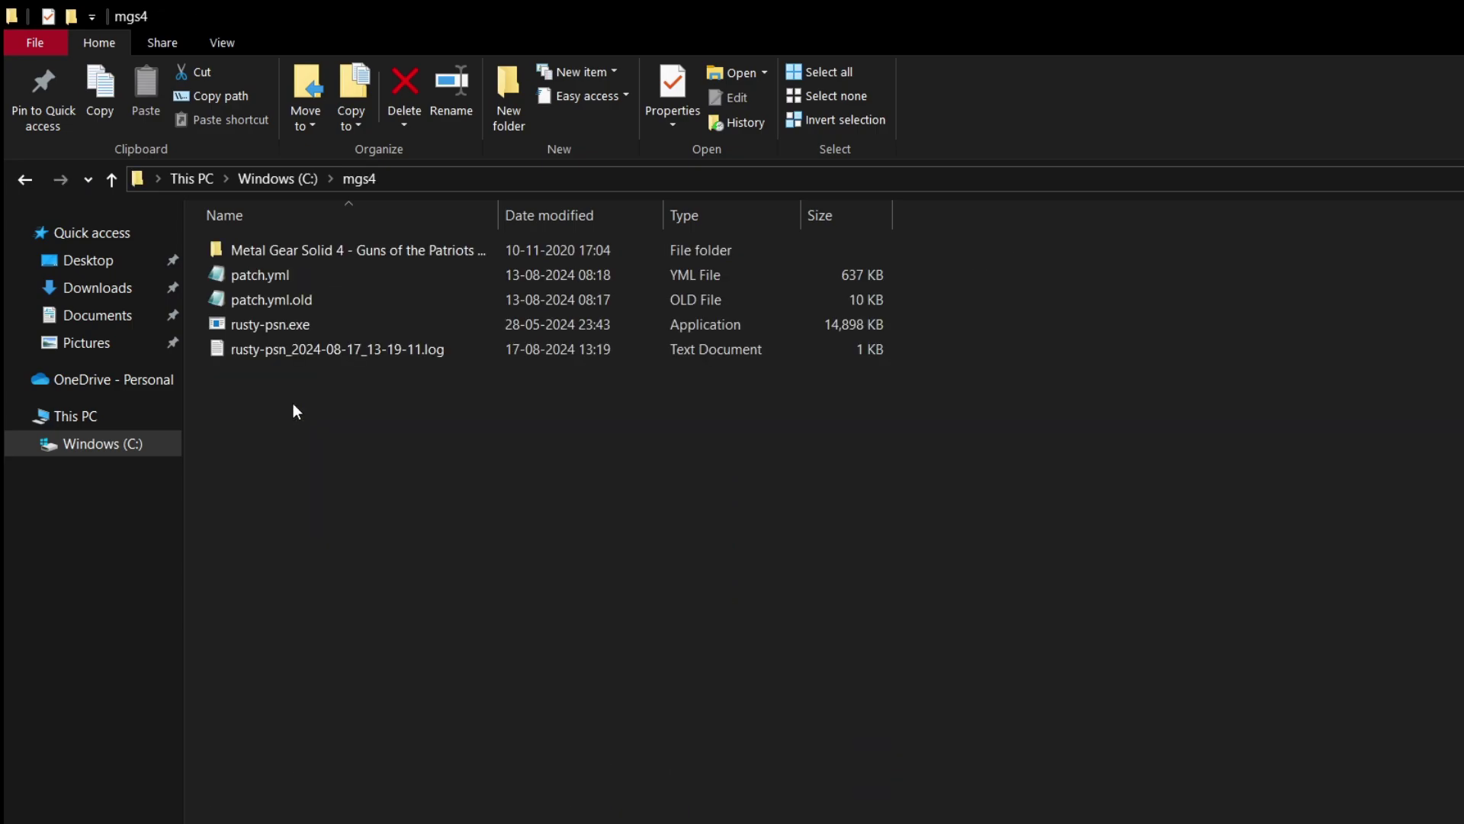
click(276, 354)
double_click(276, 355)
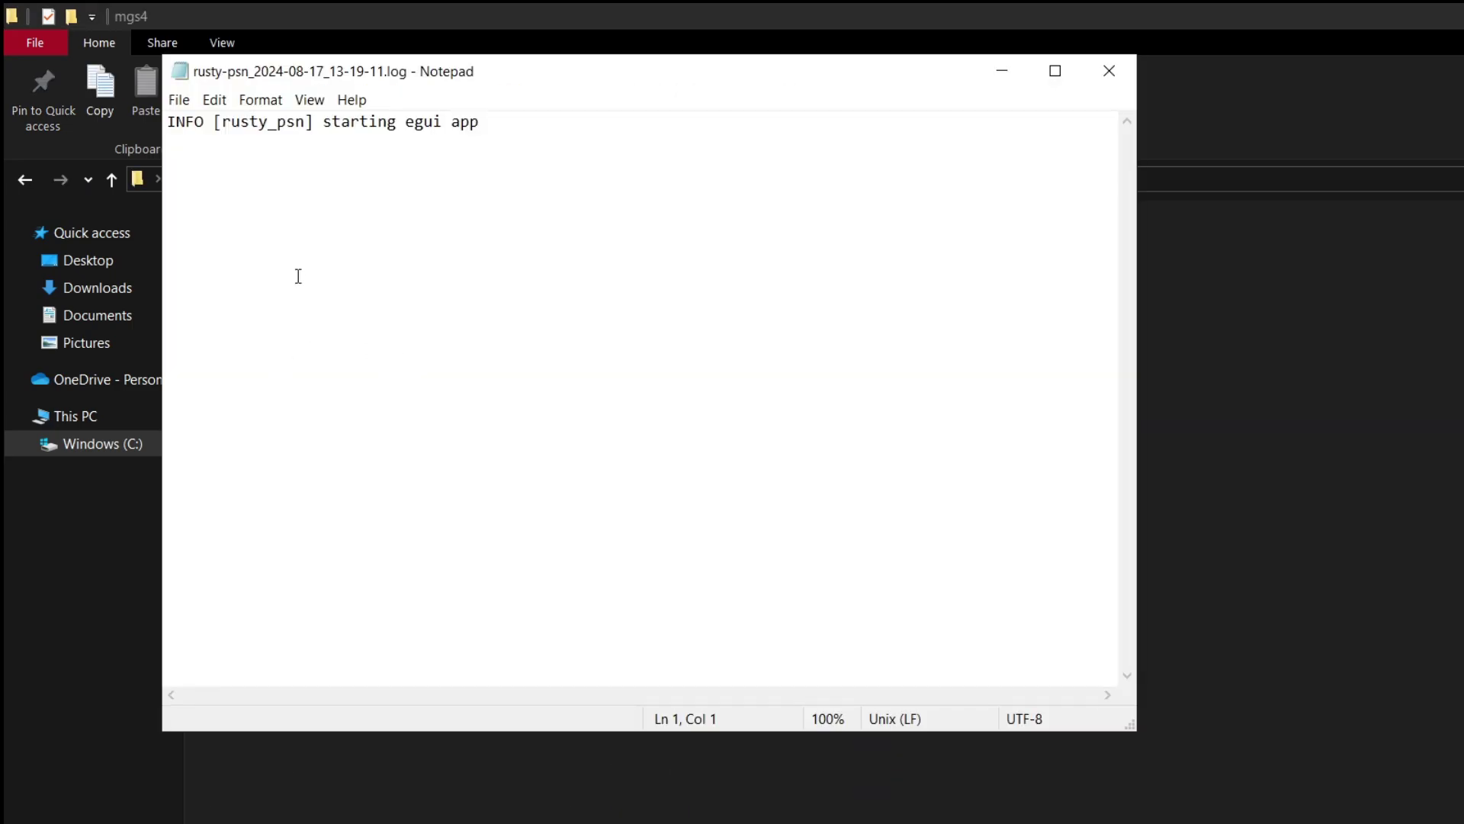
click(1105, 69)
double_click(343, 324)
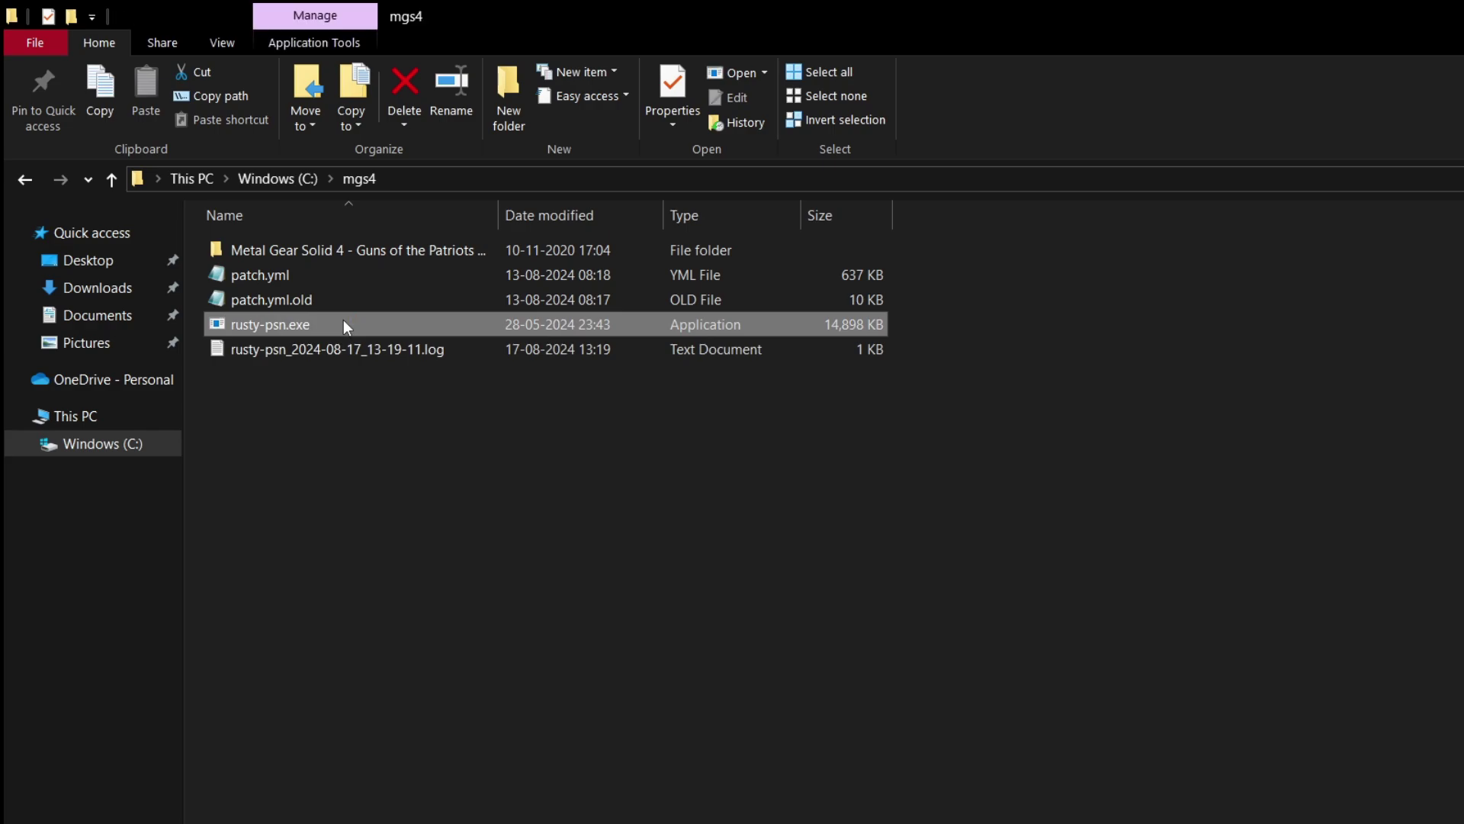
- Enter BLUS30109 as the title serial in rusty-psn, search for updates, and leave the tool
click(716, 319)
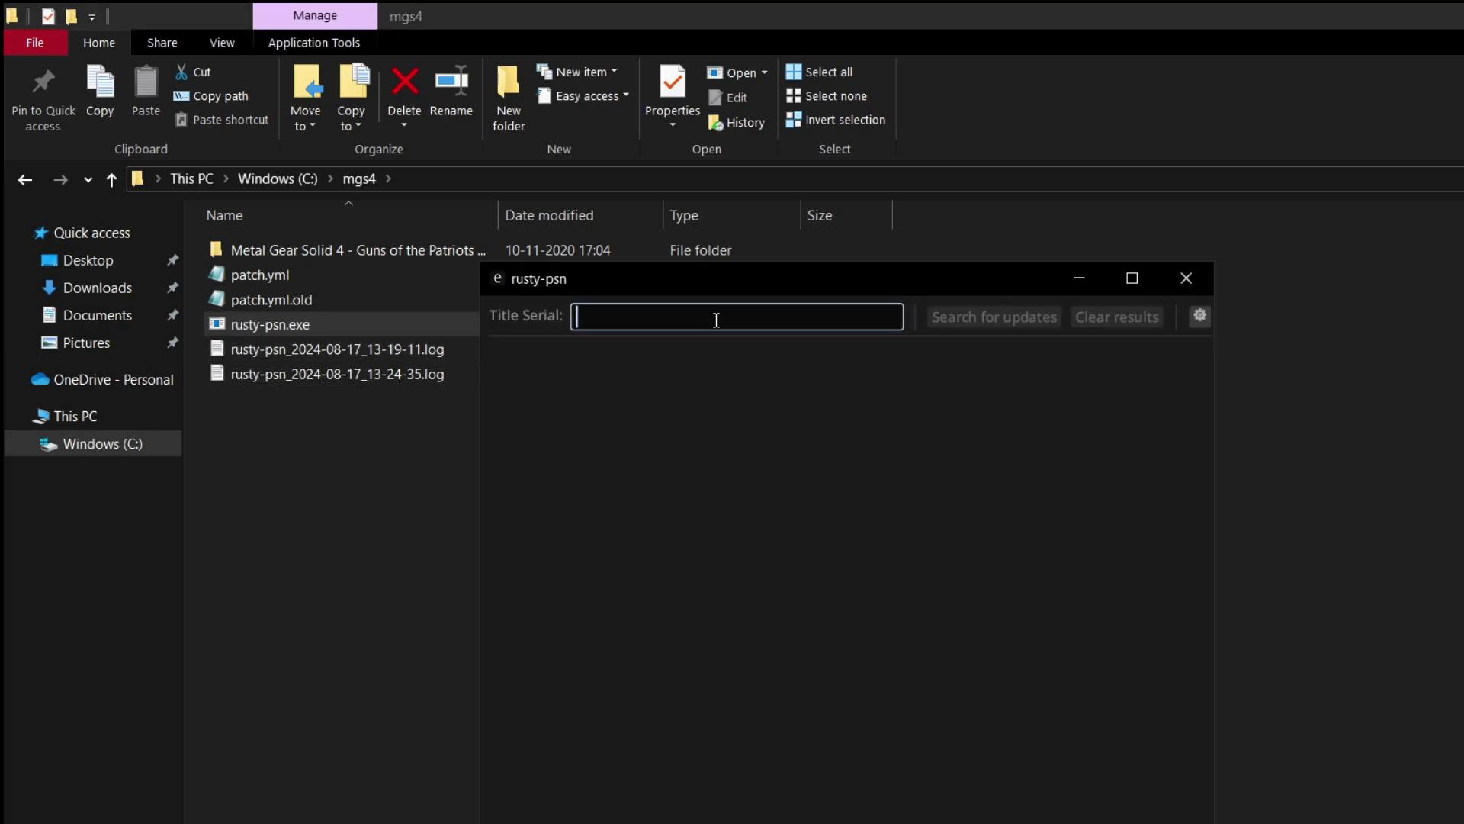
right_click(713, 322)
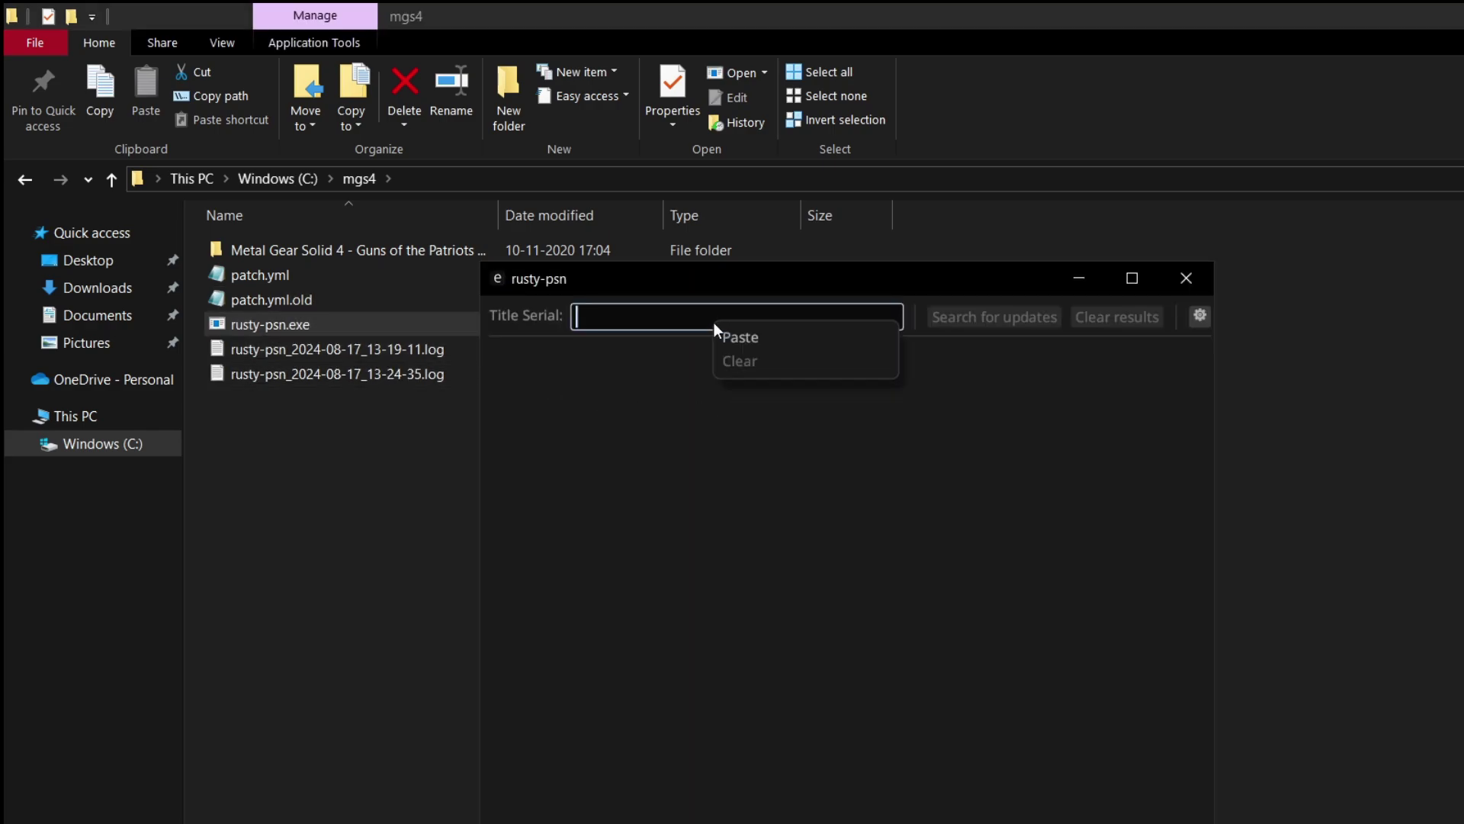
click(748, 336)
click(986, 325)
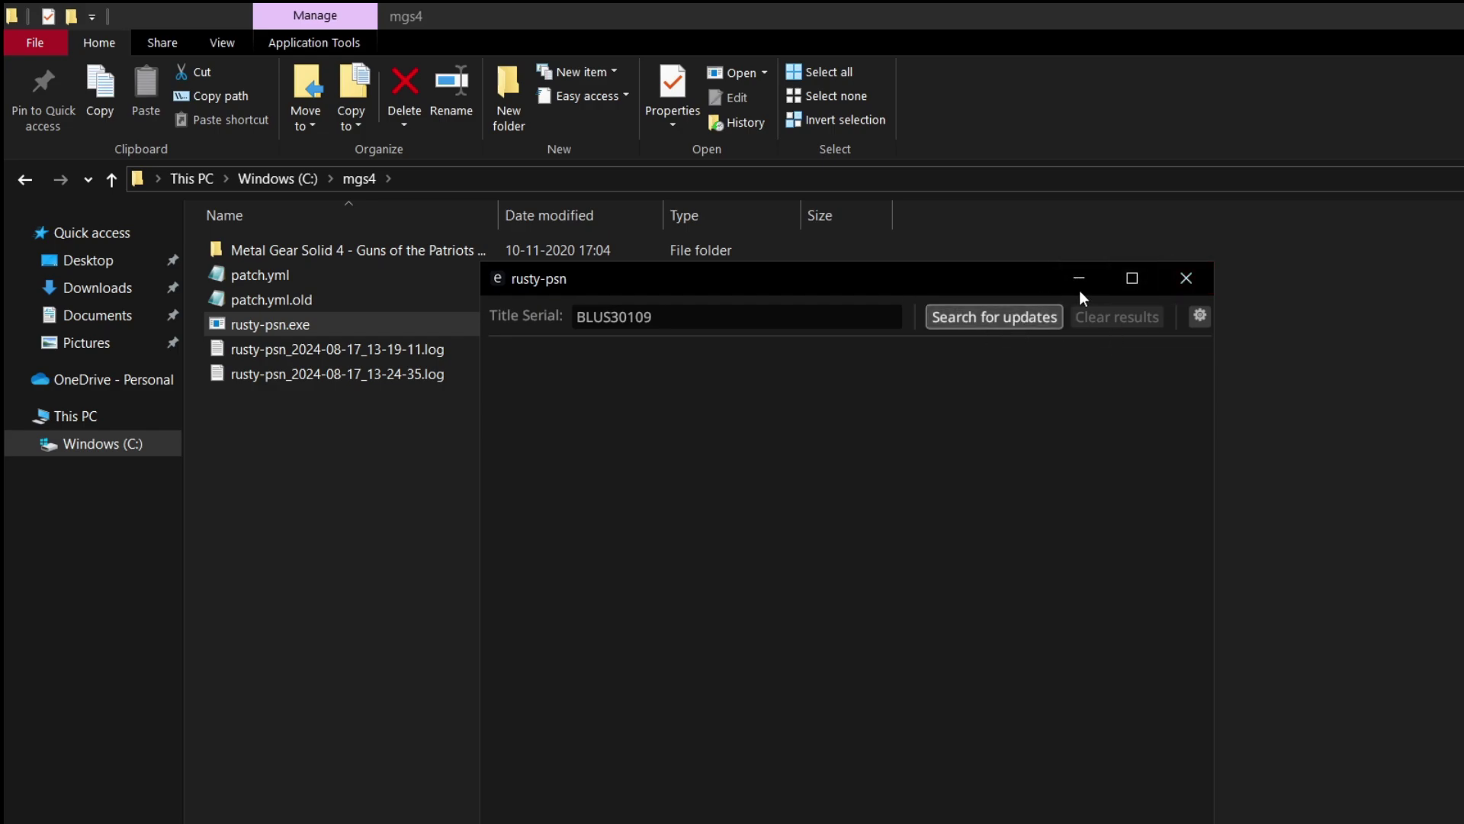
click(1204, 293)
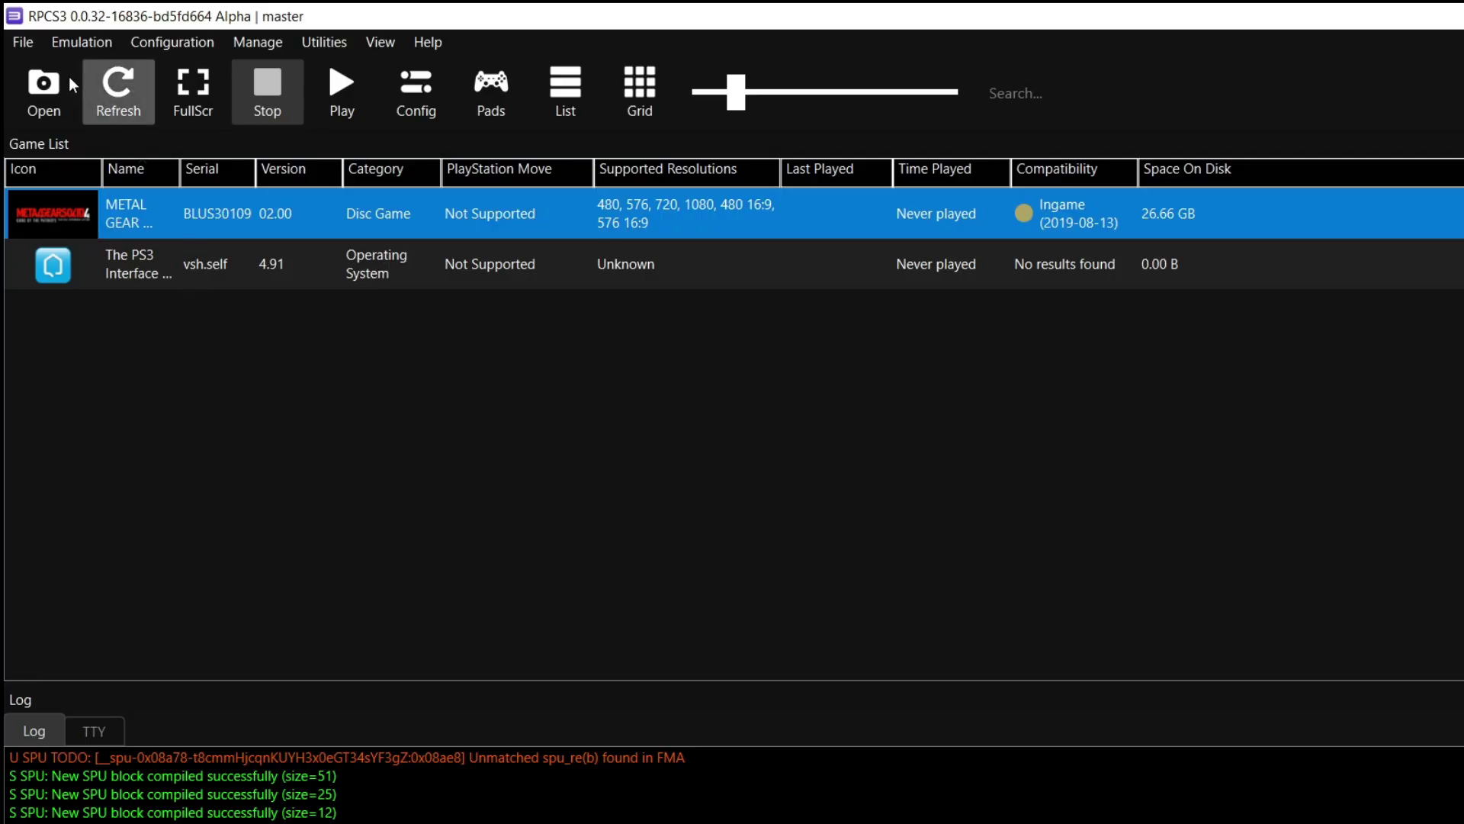
- Open the RPCS3 package installation file picker, browse to the C: drive, and cancel without installing anything
click(23, 42)
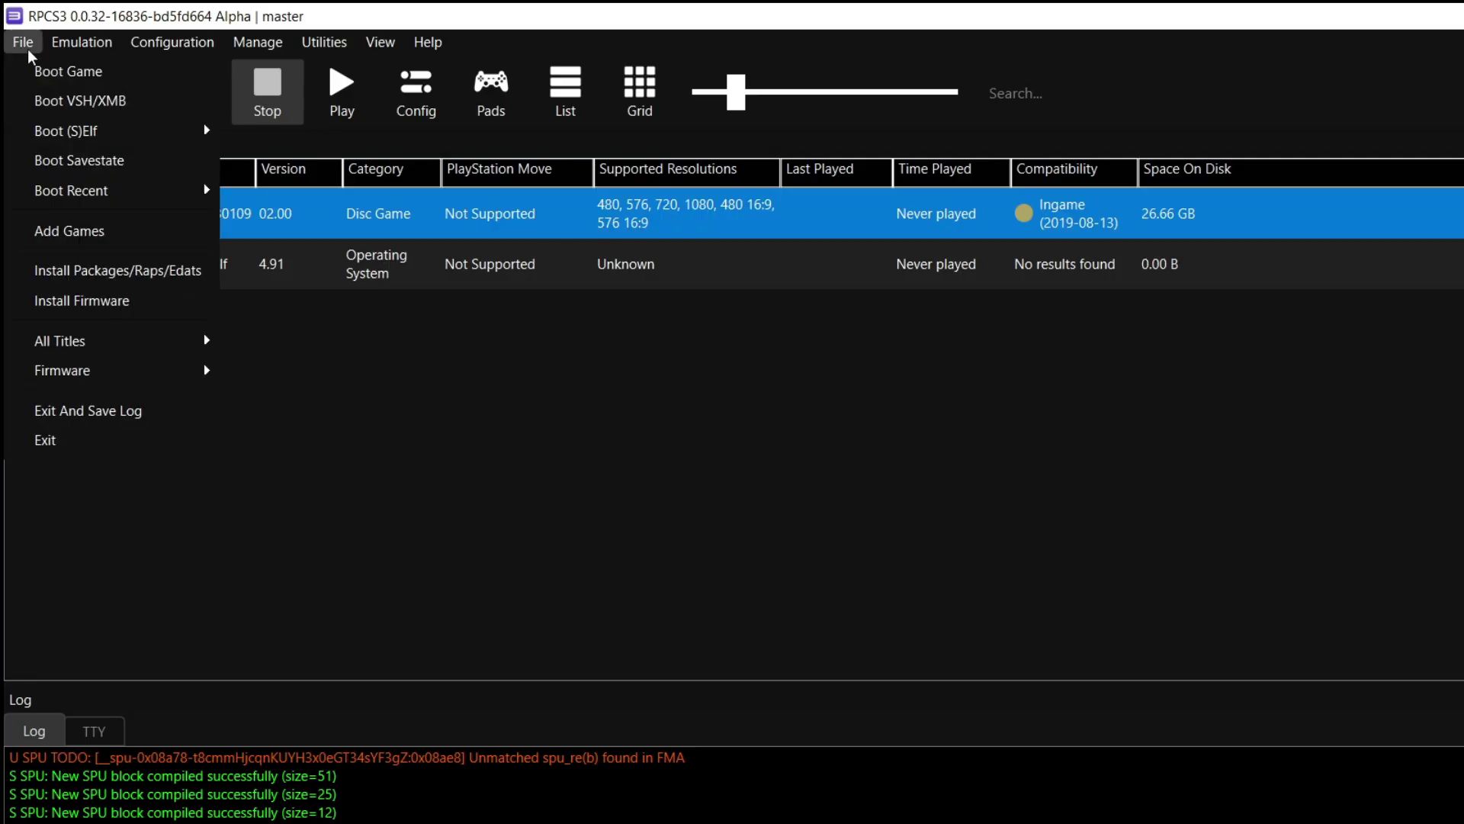
click(119, 271)
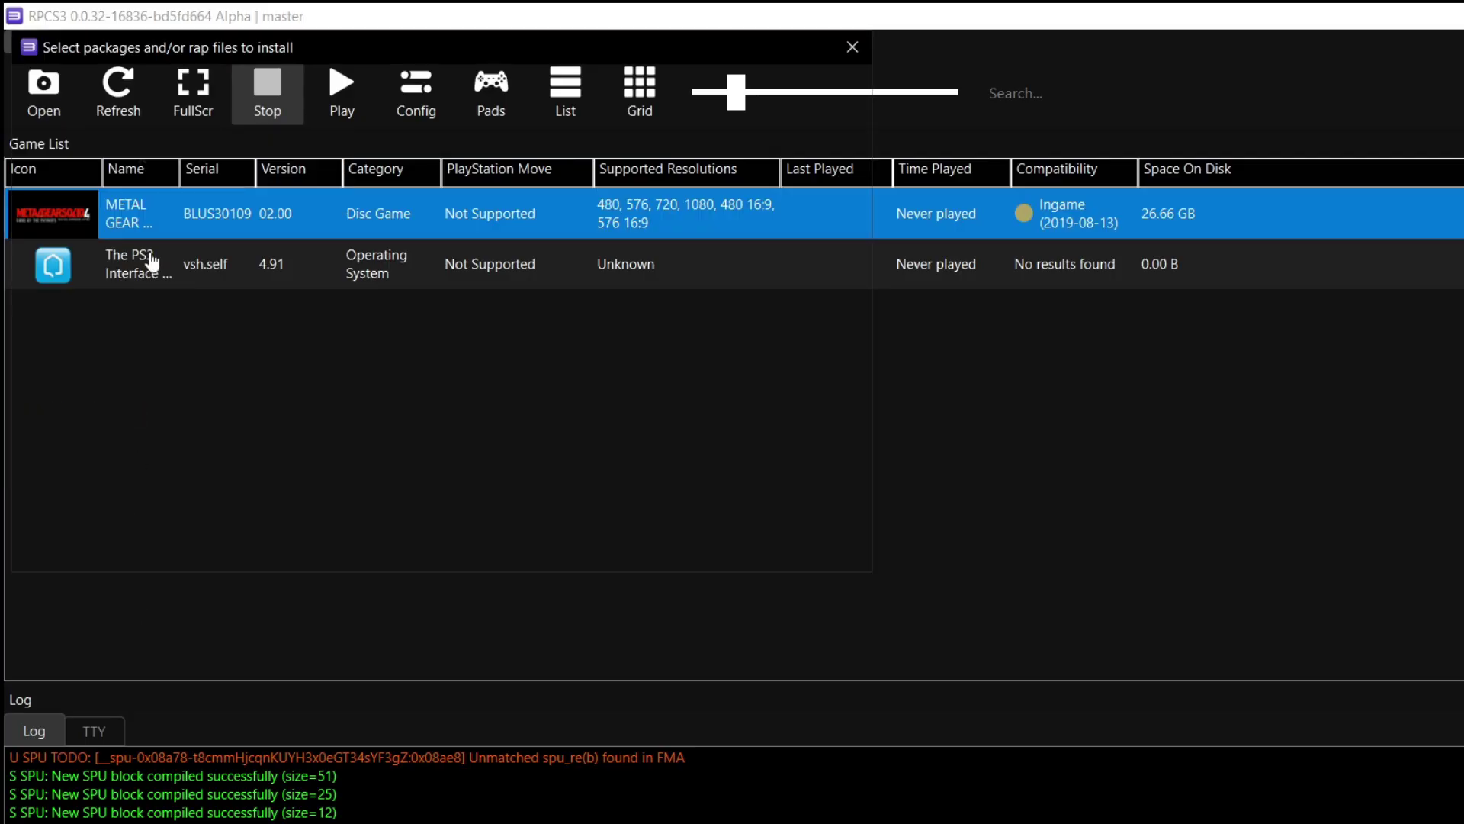
click(303, 89)
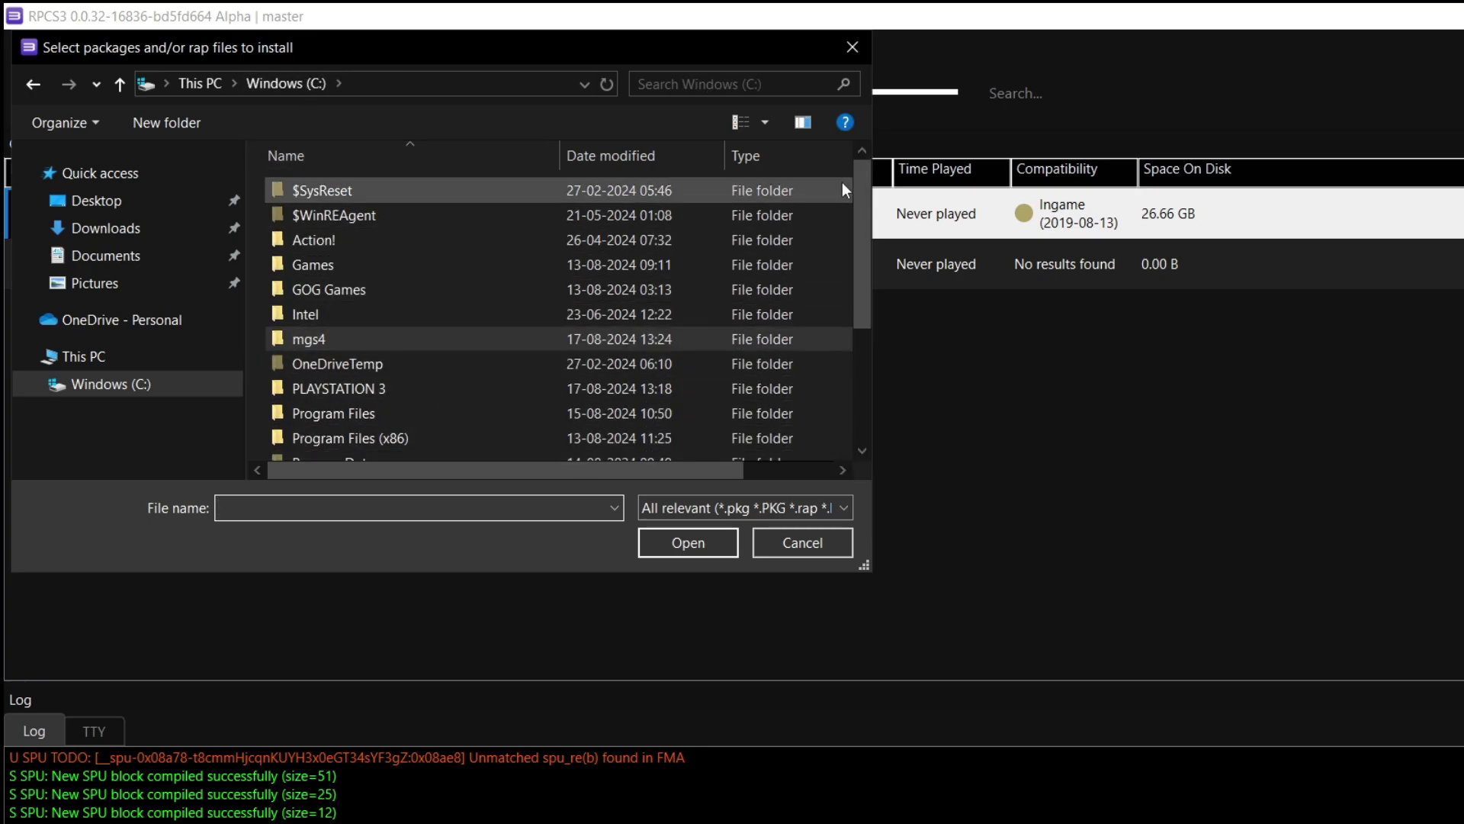
click(844, 52)
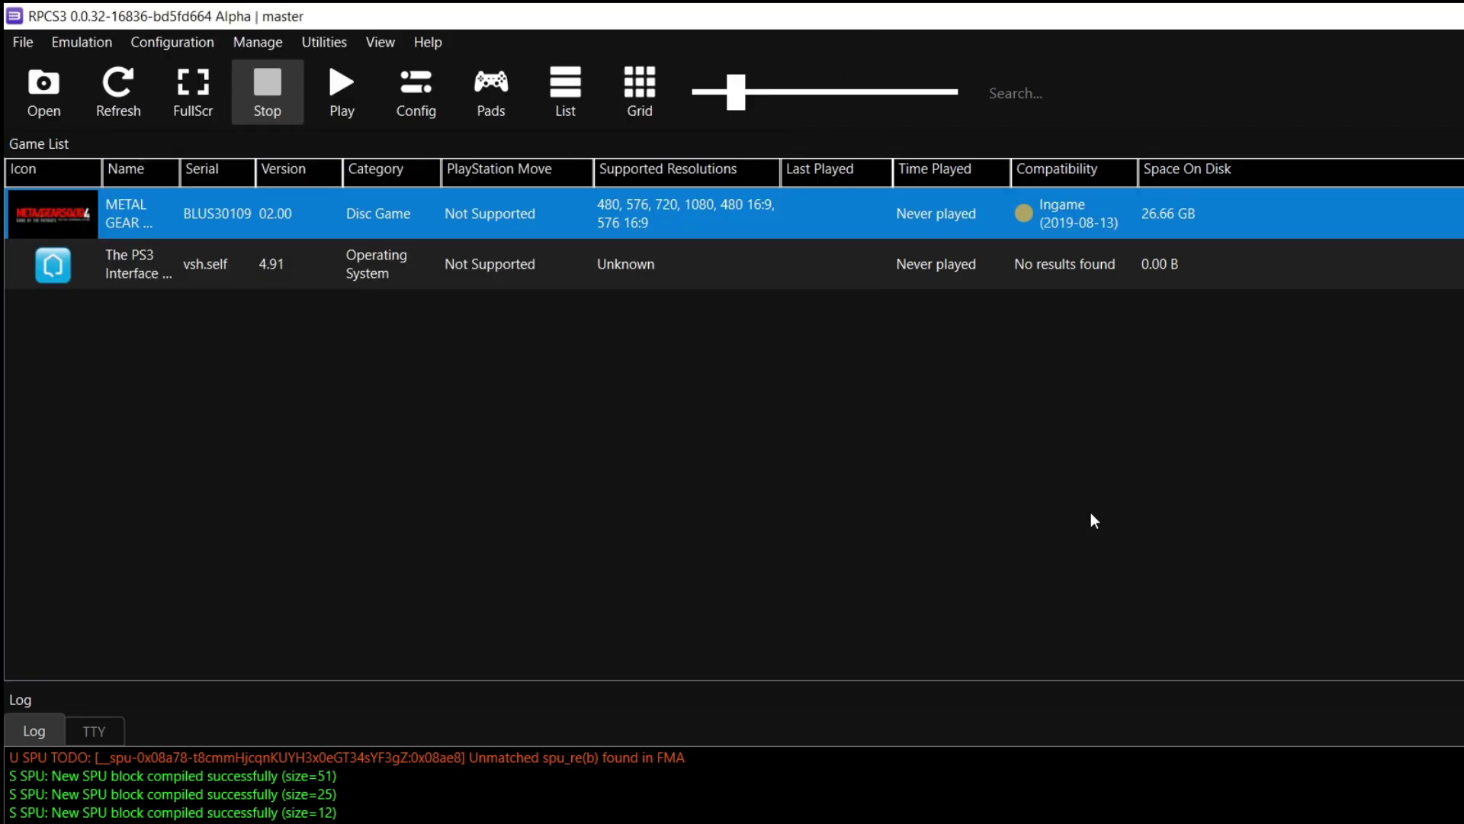
click(701, 257)
click(385, 220)
click(350, 256)
click(306, 225)
click(373, 260)
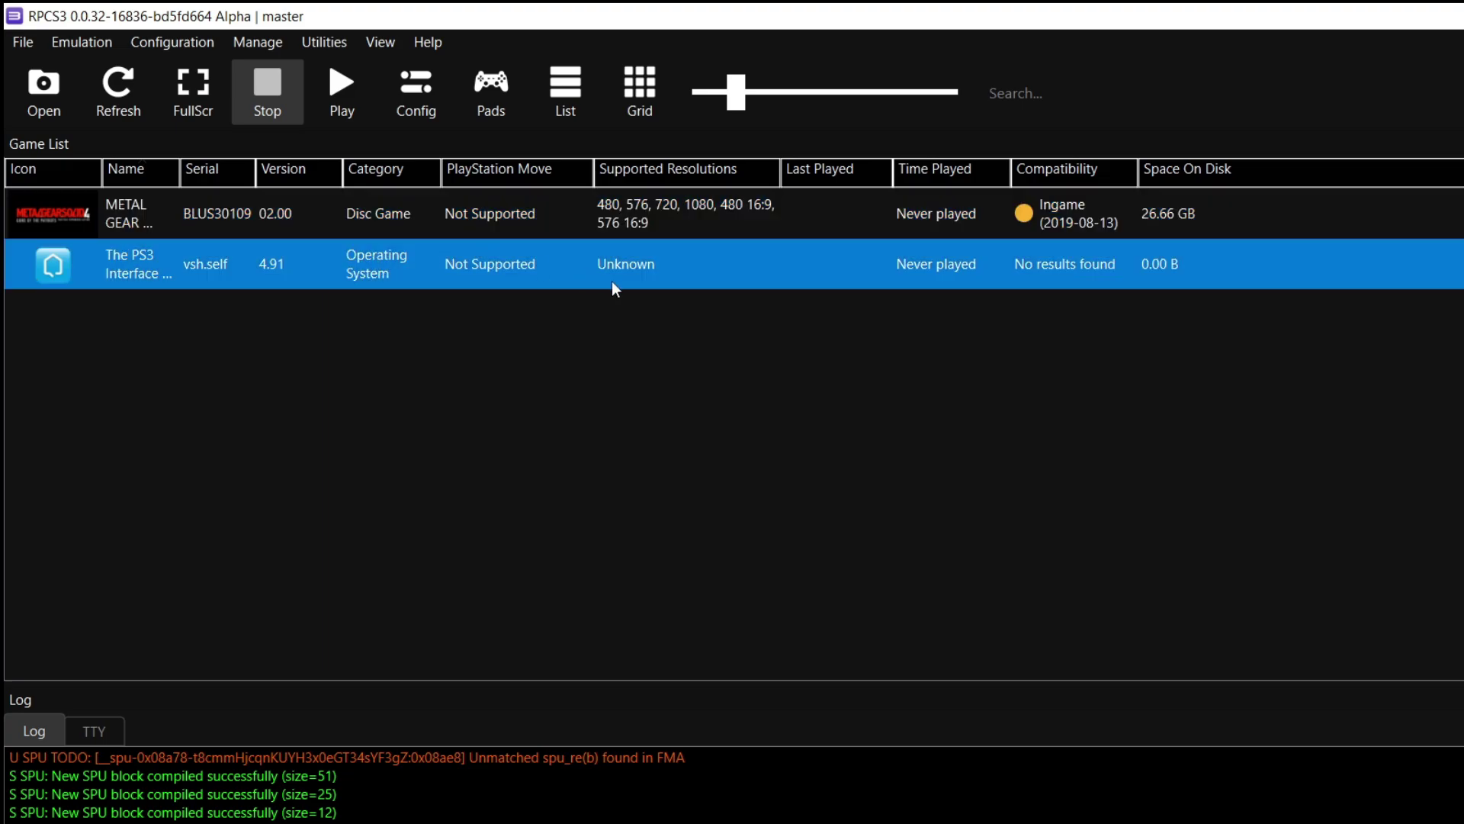
- Create a custom configuration from global settings for the METAL GEAR SOLID 4 entry in the game list
click(296, 226)
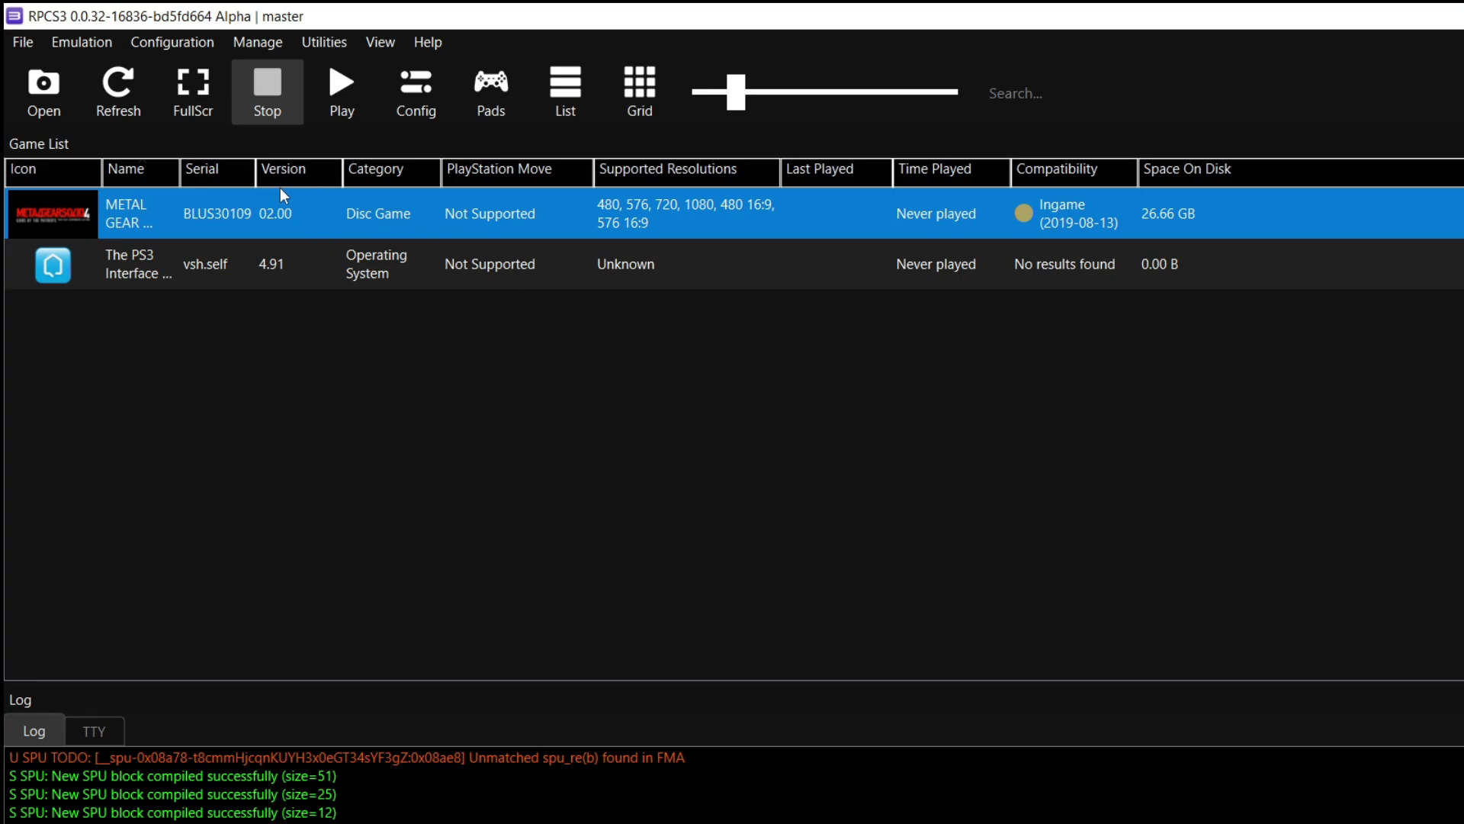
click(276, 264)
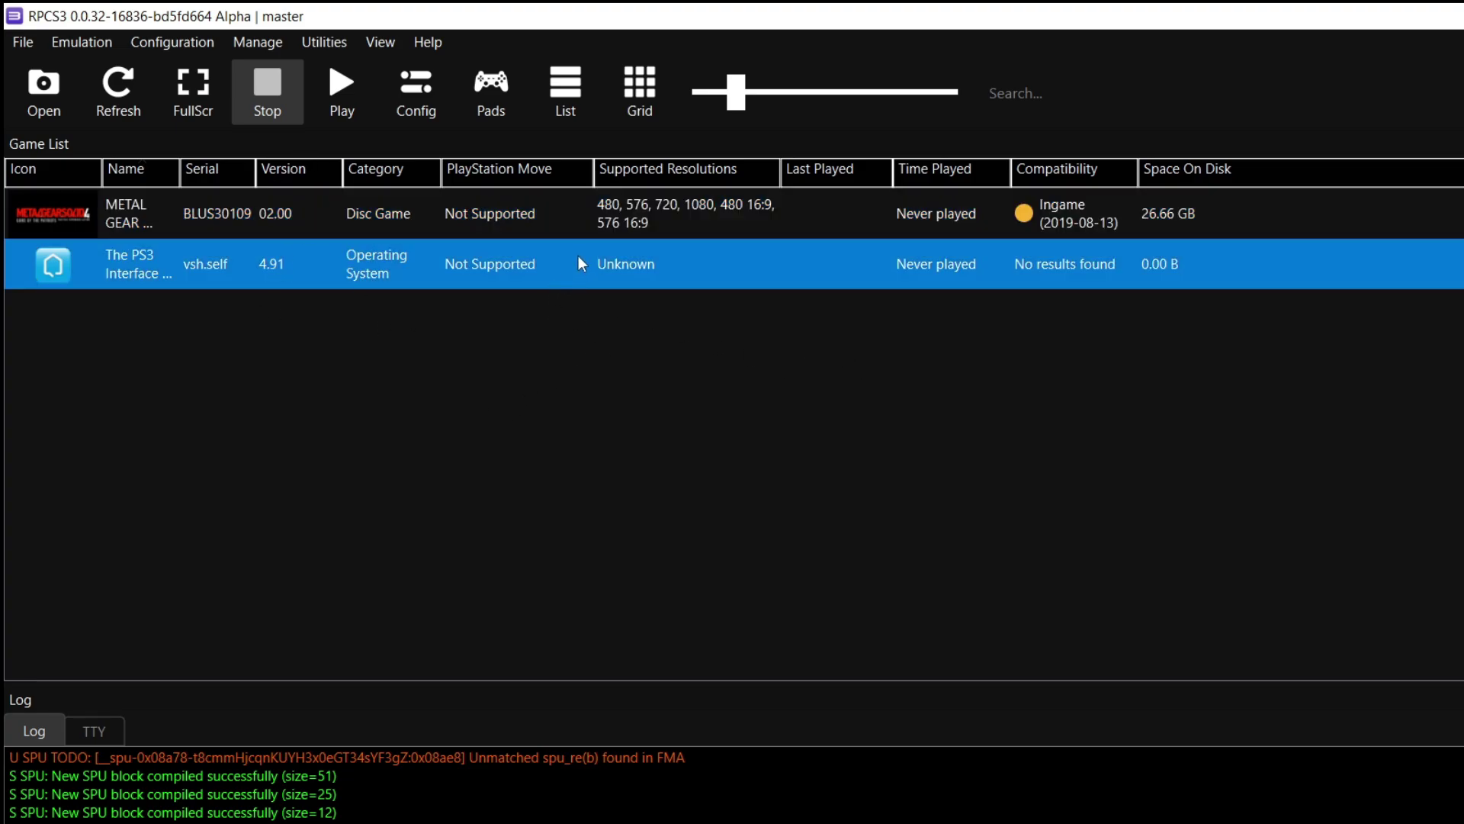
click(567, 217)
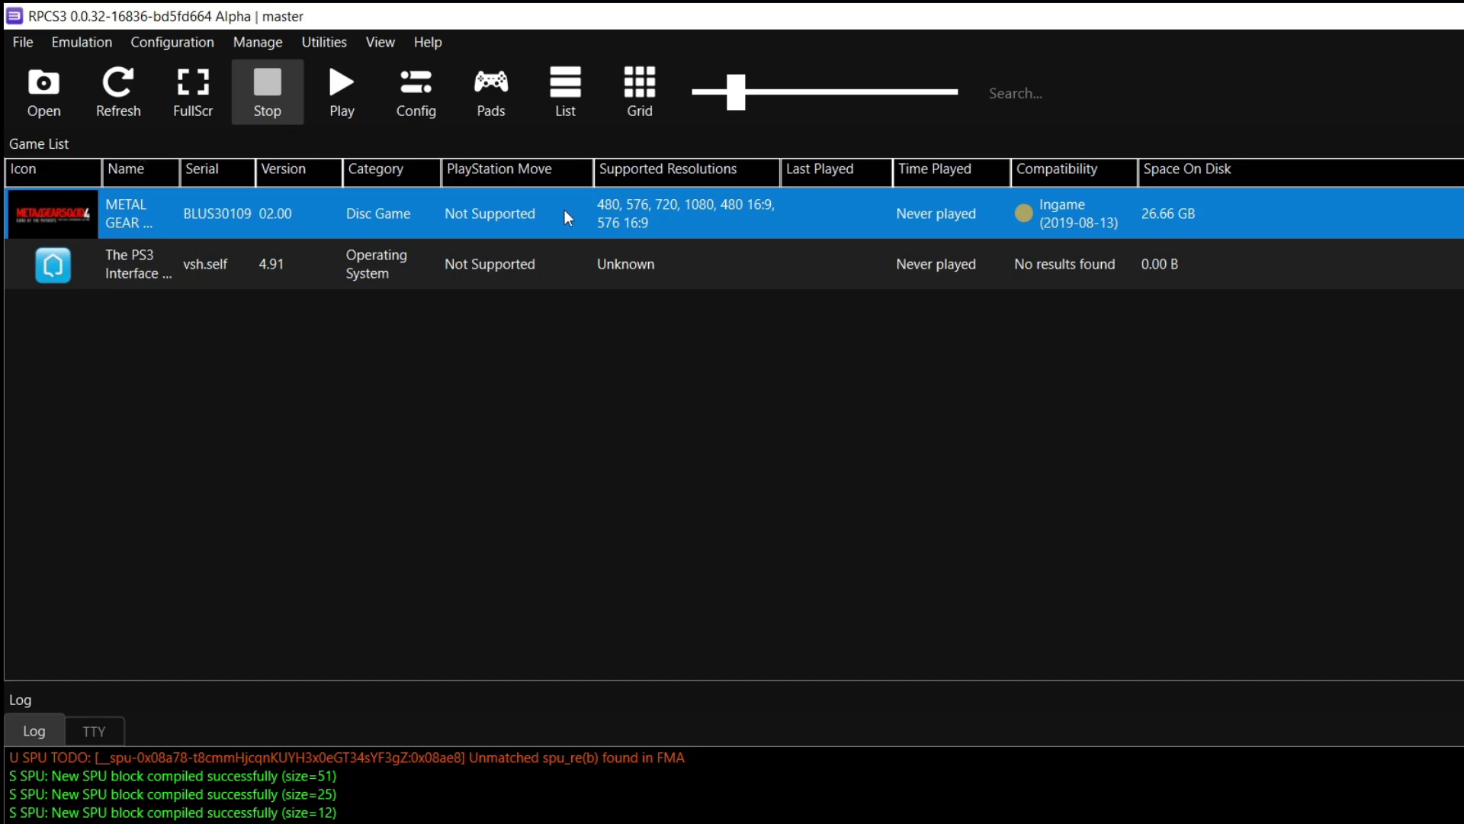
right_click(565, 211)
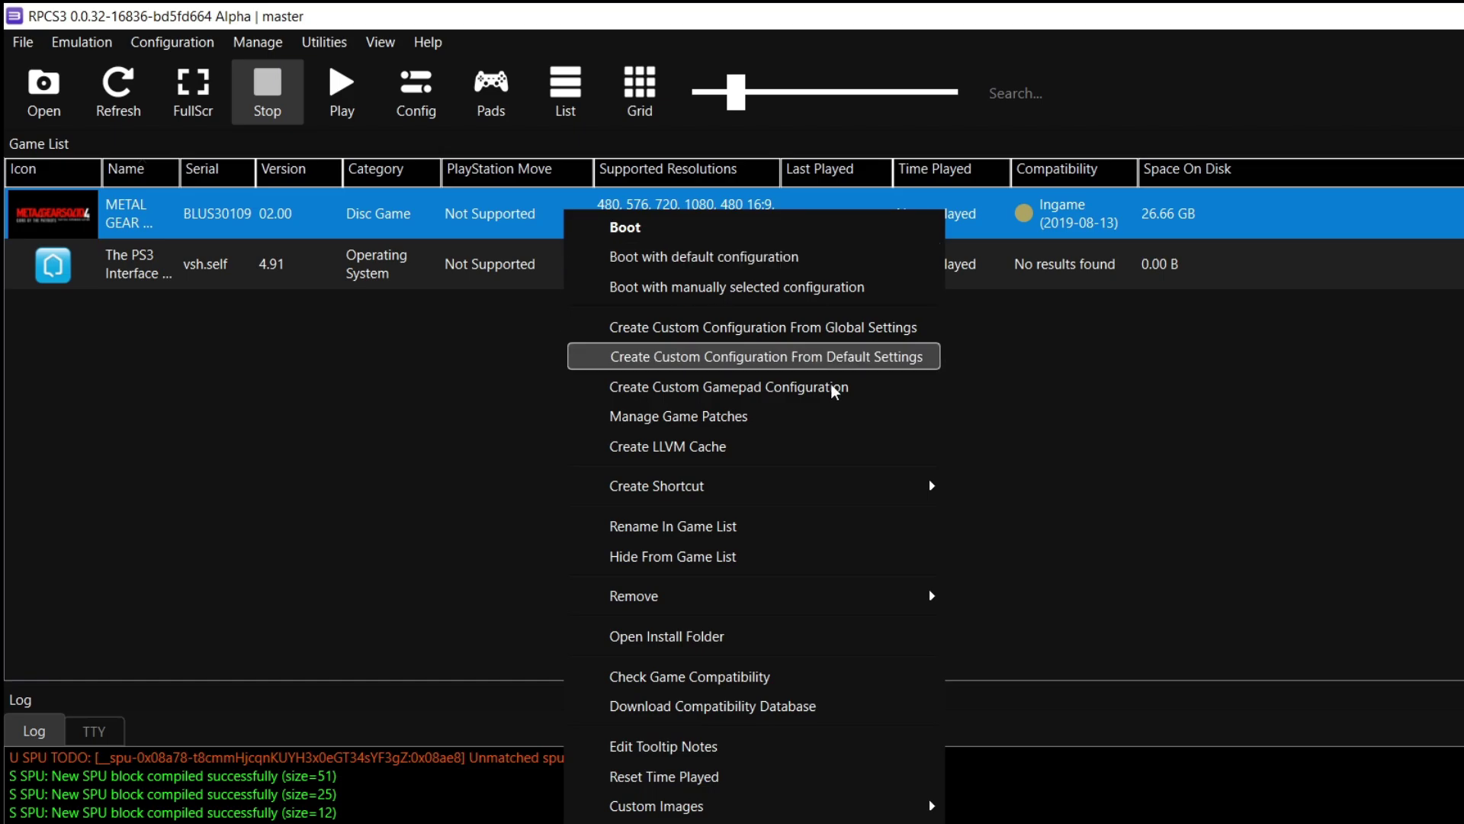
click(773, 336)
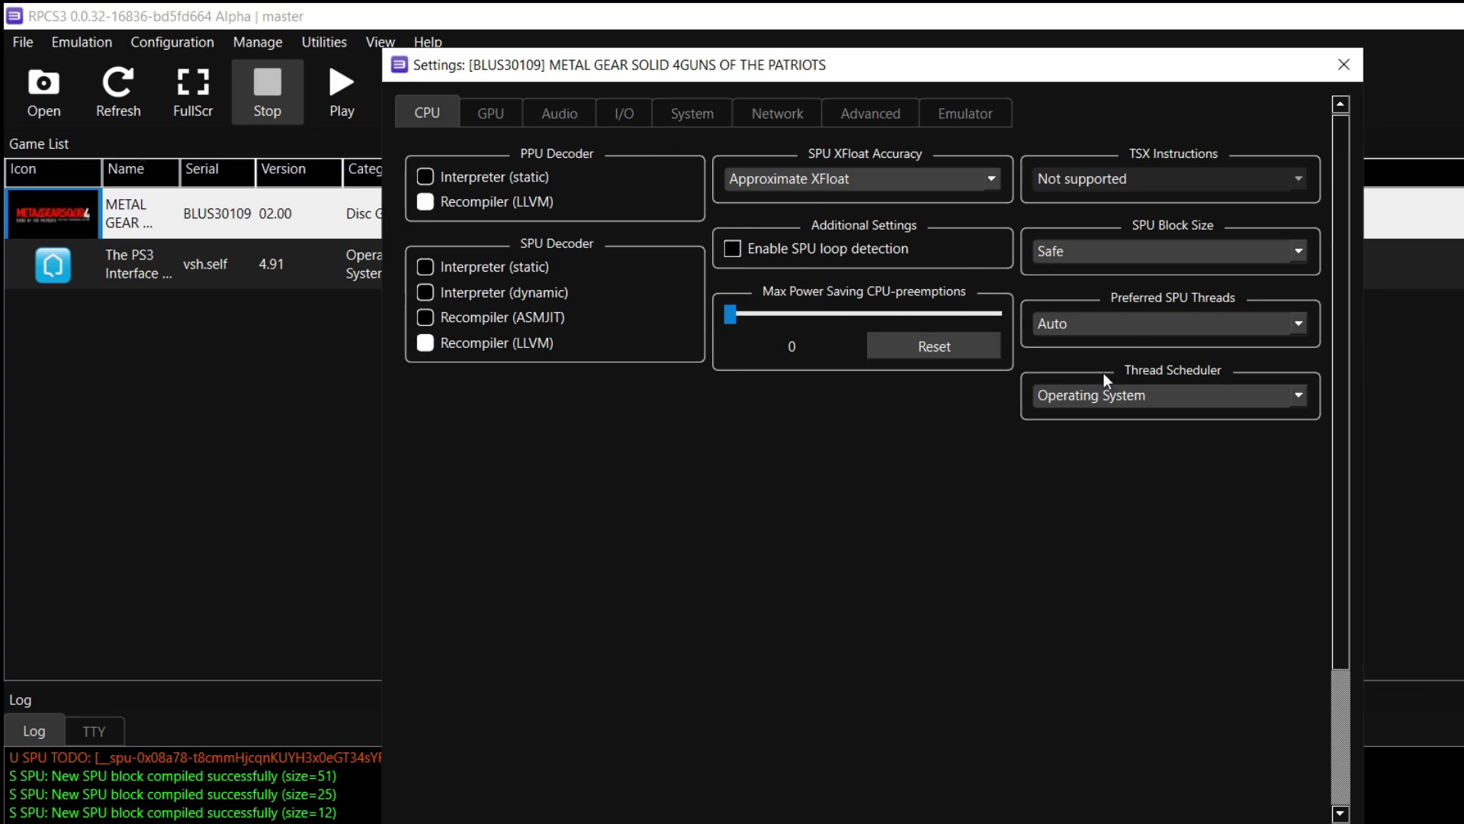
- Keep Preferred SPU Threads on Auto and choose Operating System as the Thread Scheduler in the game's CPU settings
click(493, 117)
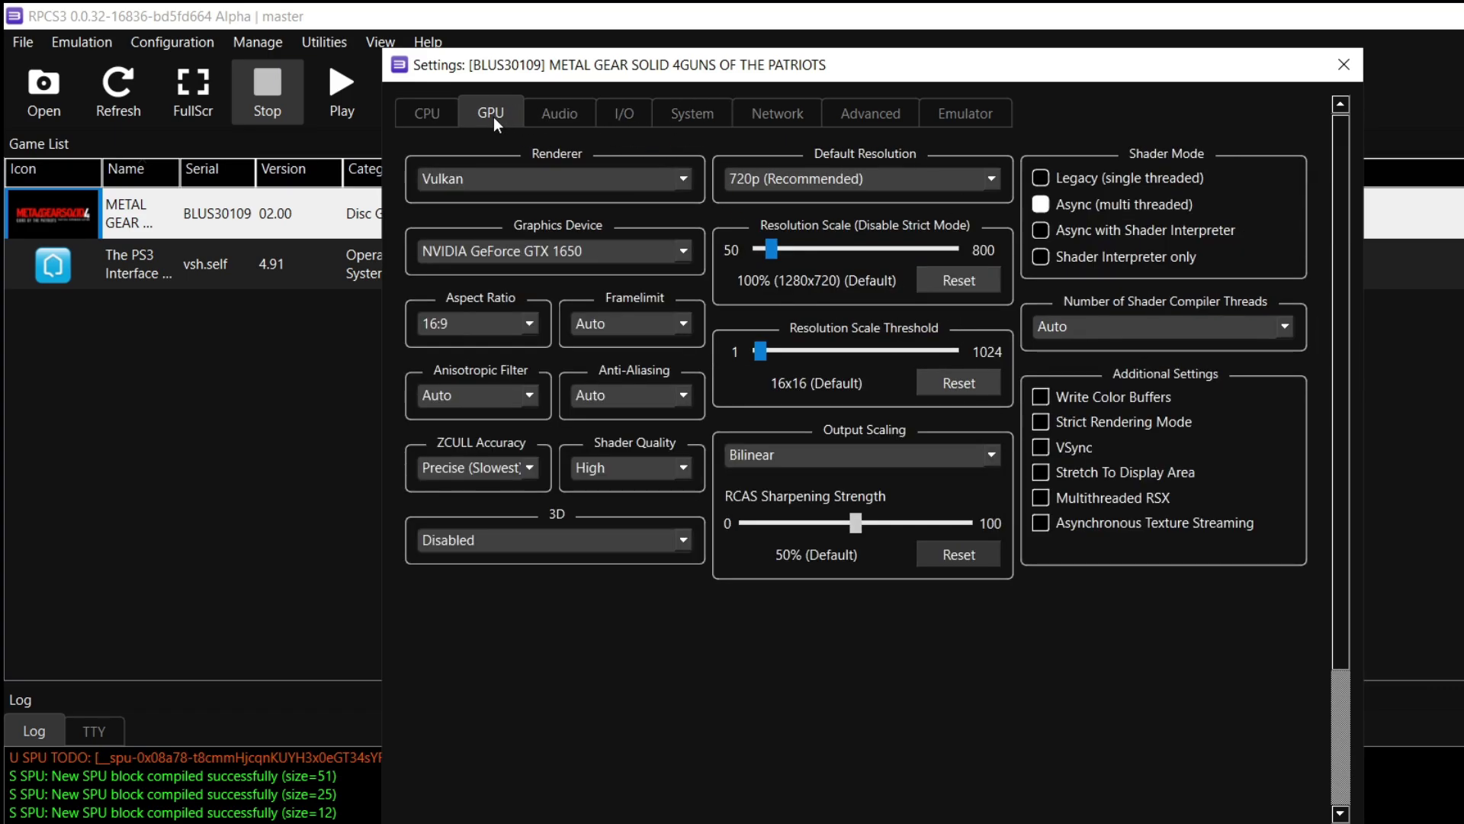
click(439, 113)
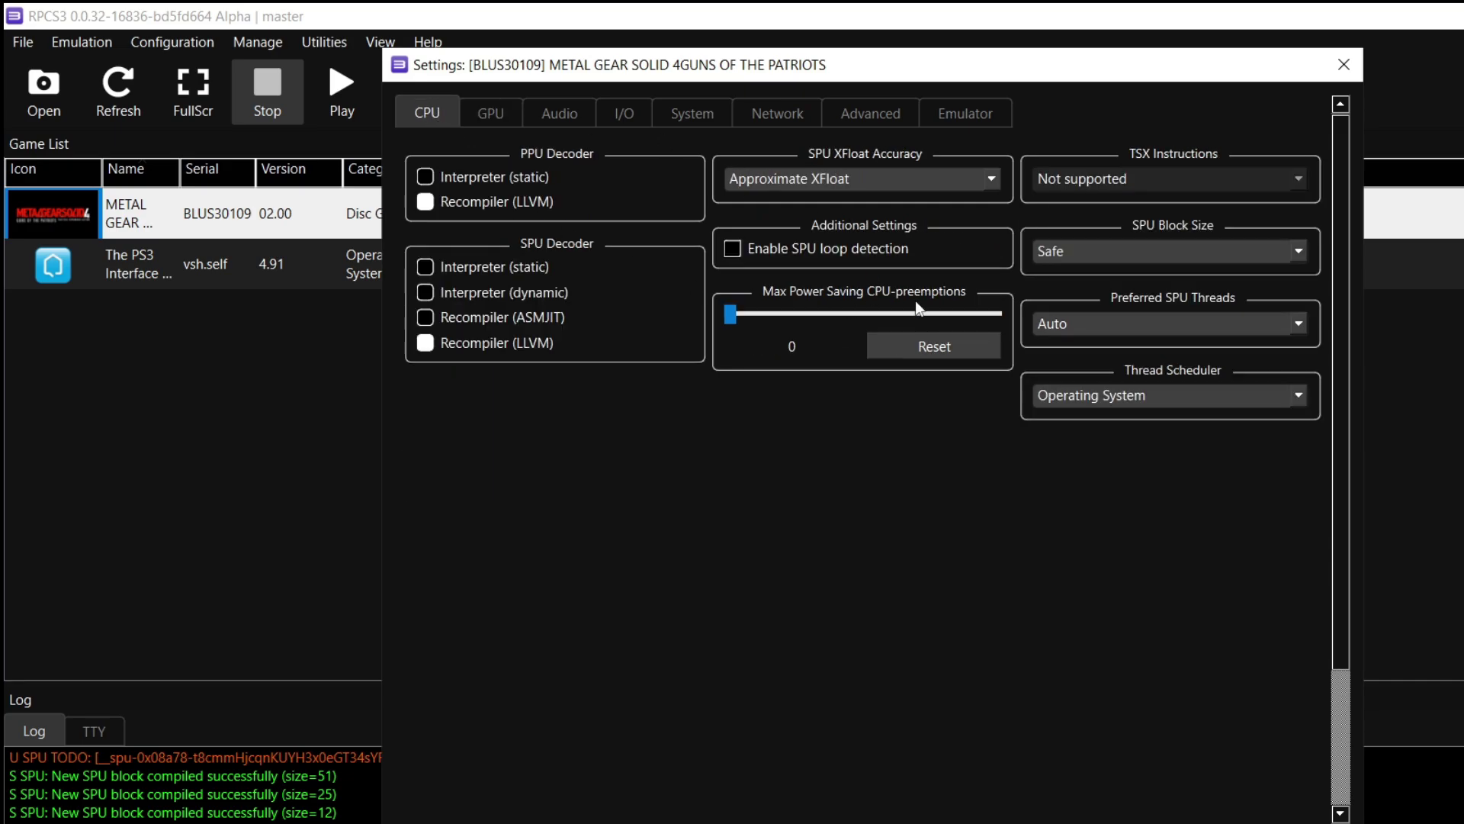
click(1105, 328)
click(1100, 321)
click(1132, 394)
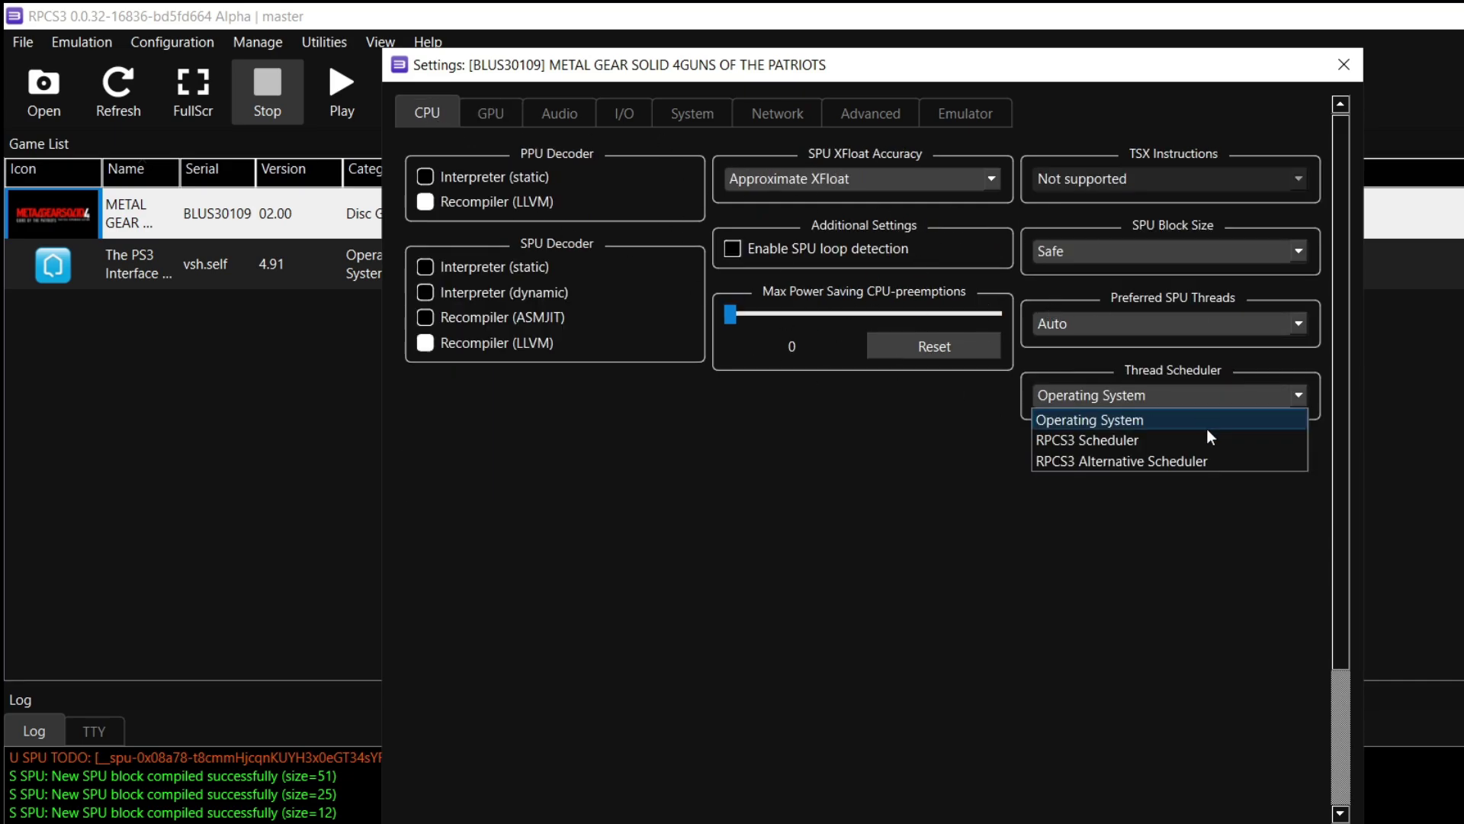
click(1104, 406)
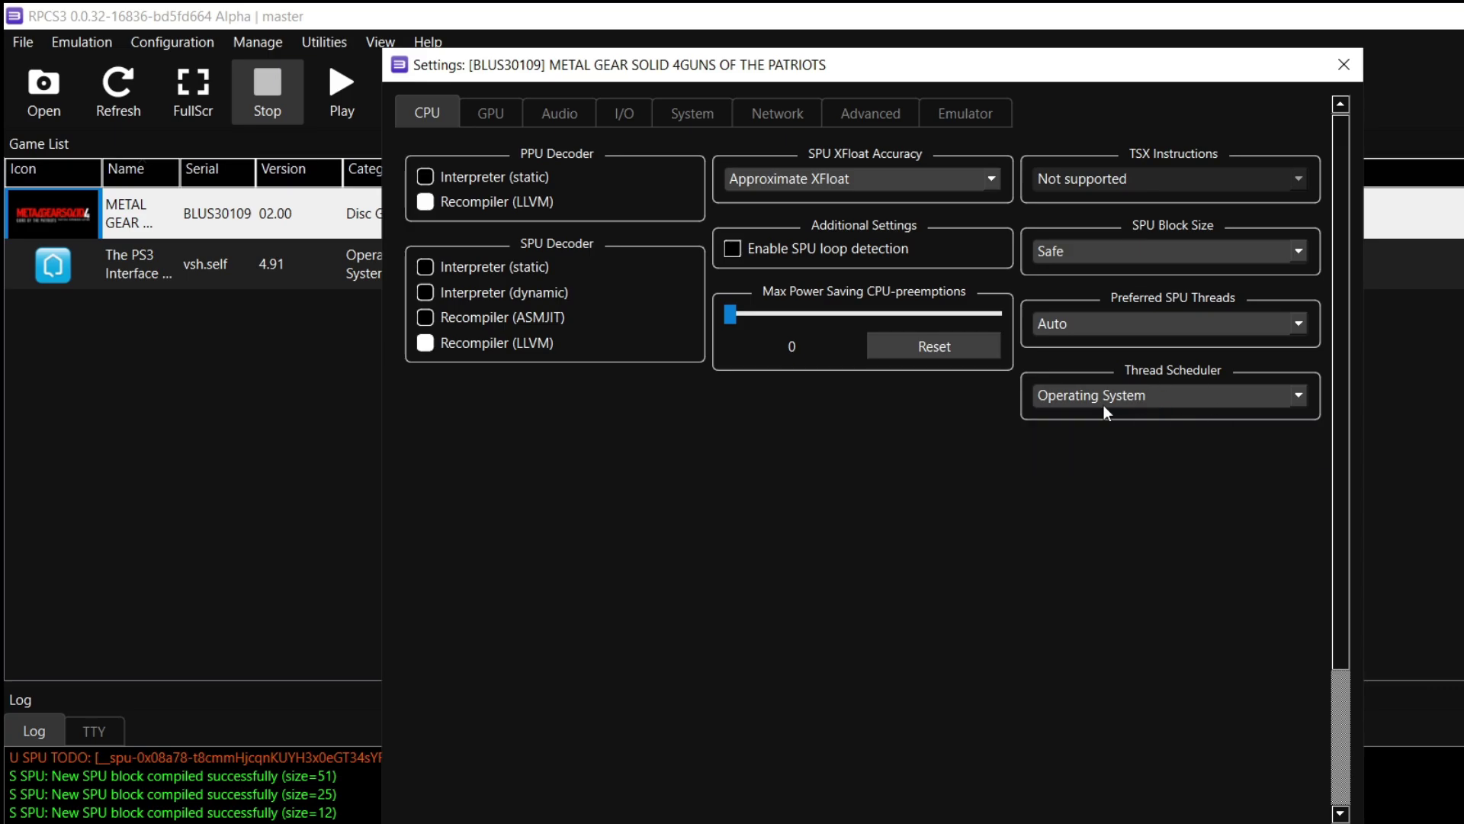
- Choose Vulkan as the renderer and NVIDIA GeForce GTX 1650 as the graphics device in the game's GPU settings
click(505, 120)
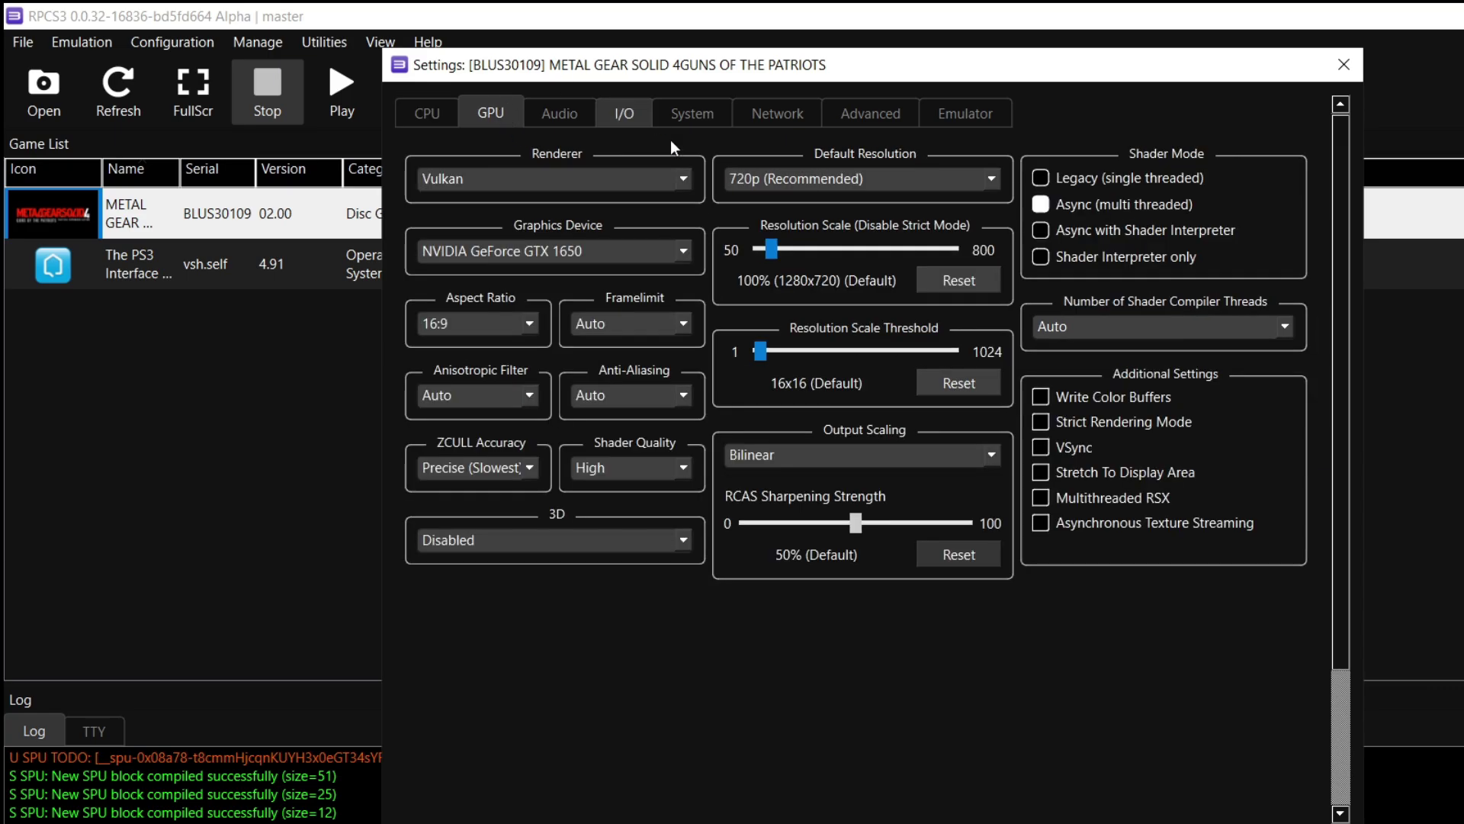
click(598, 186)
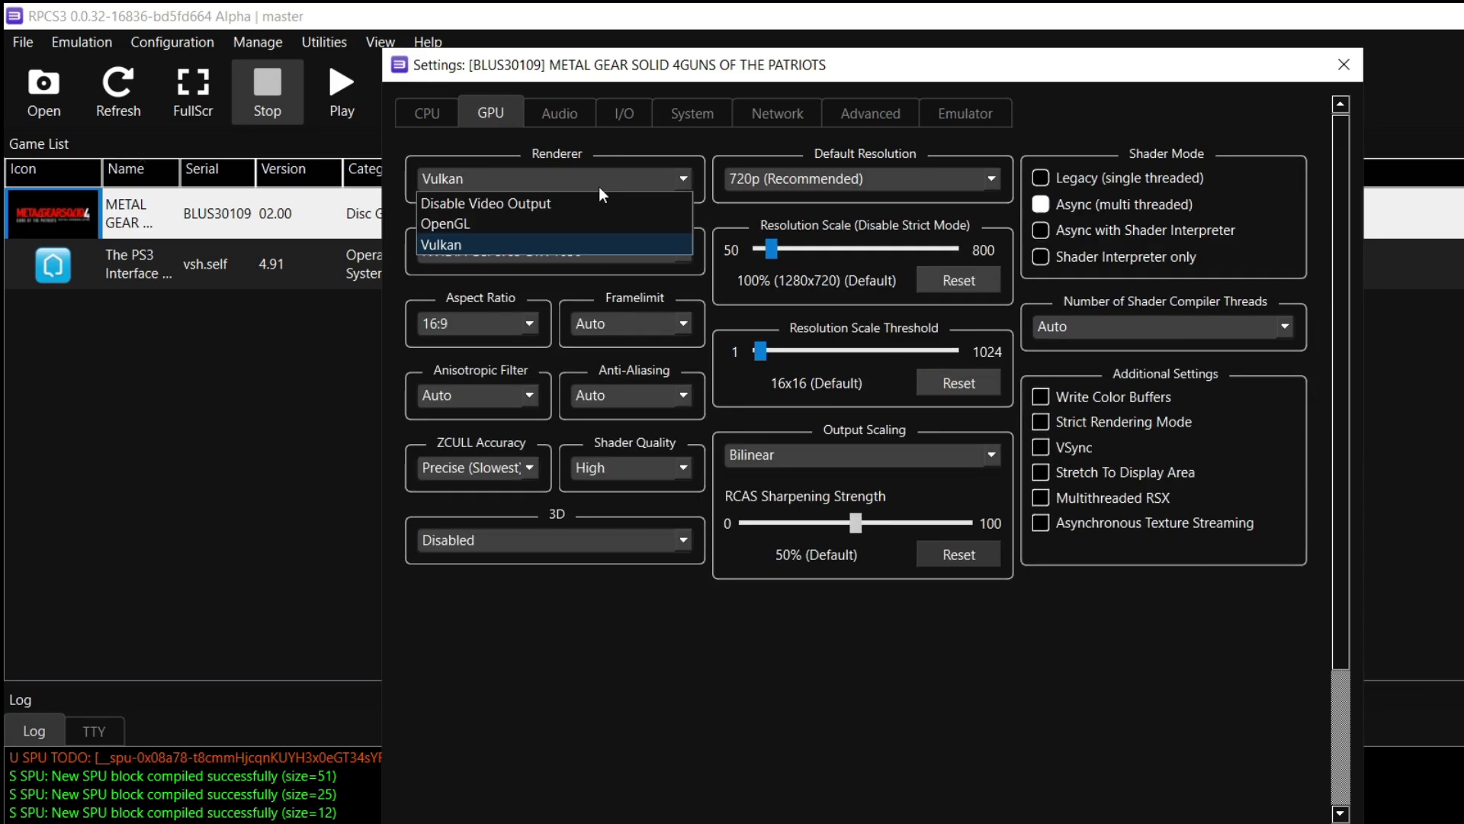
click(491, 245)
click(583, 252)
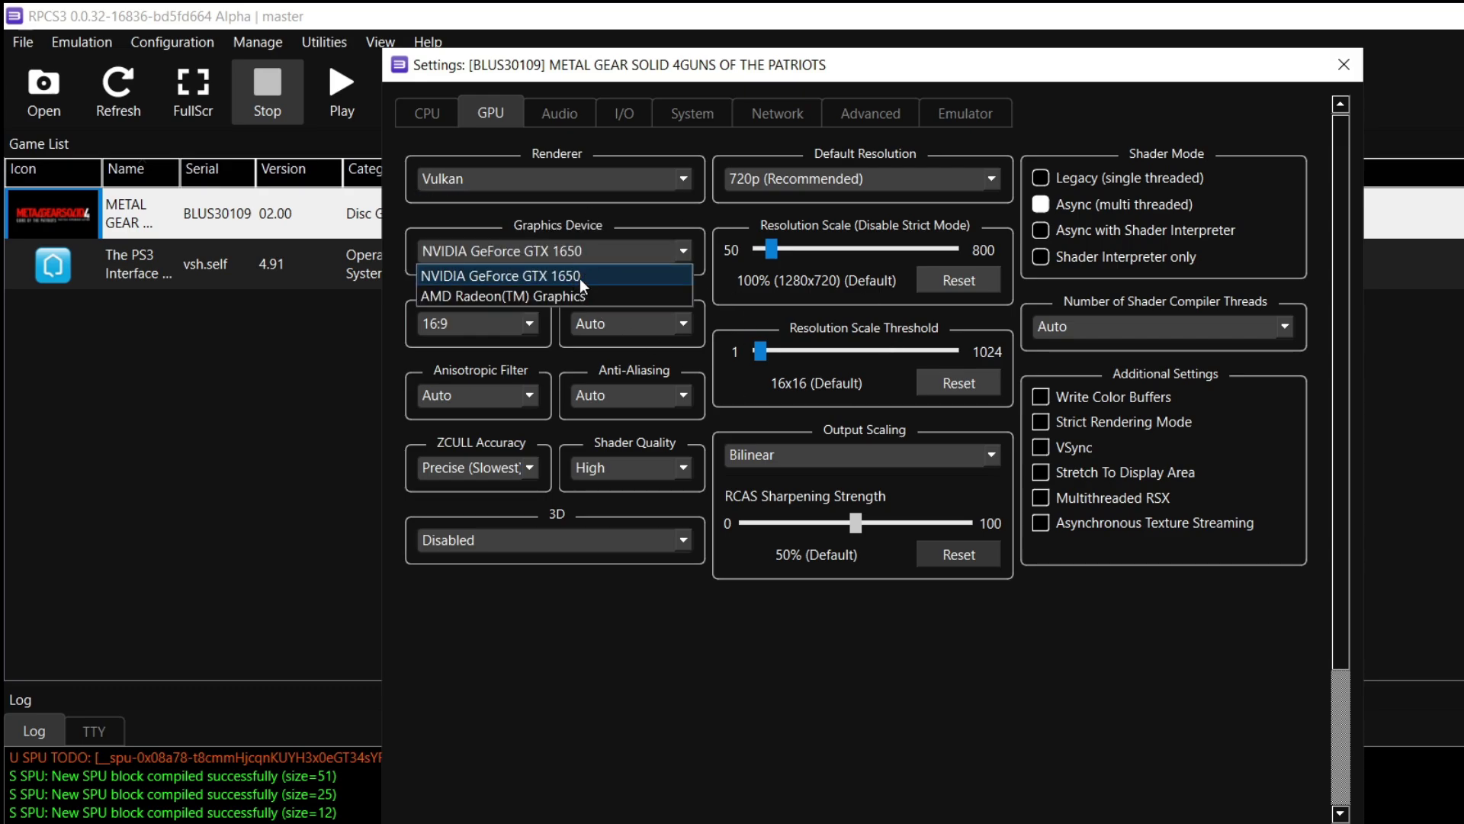
click(583, 277)
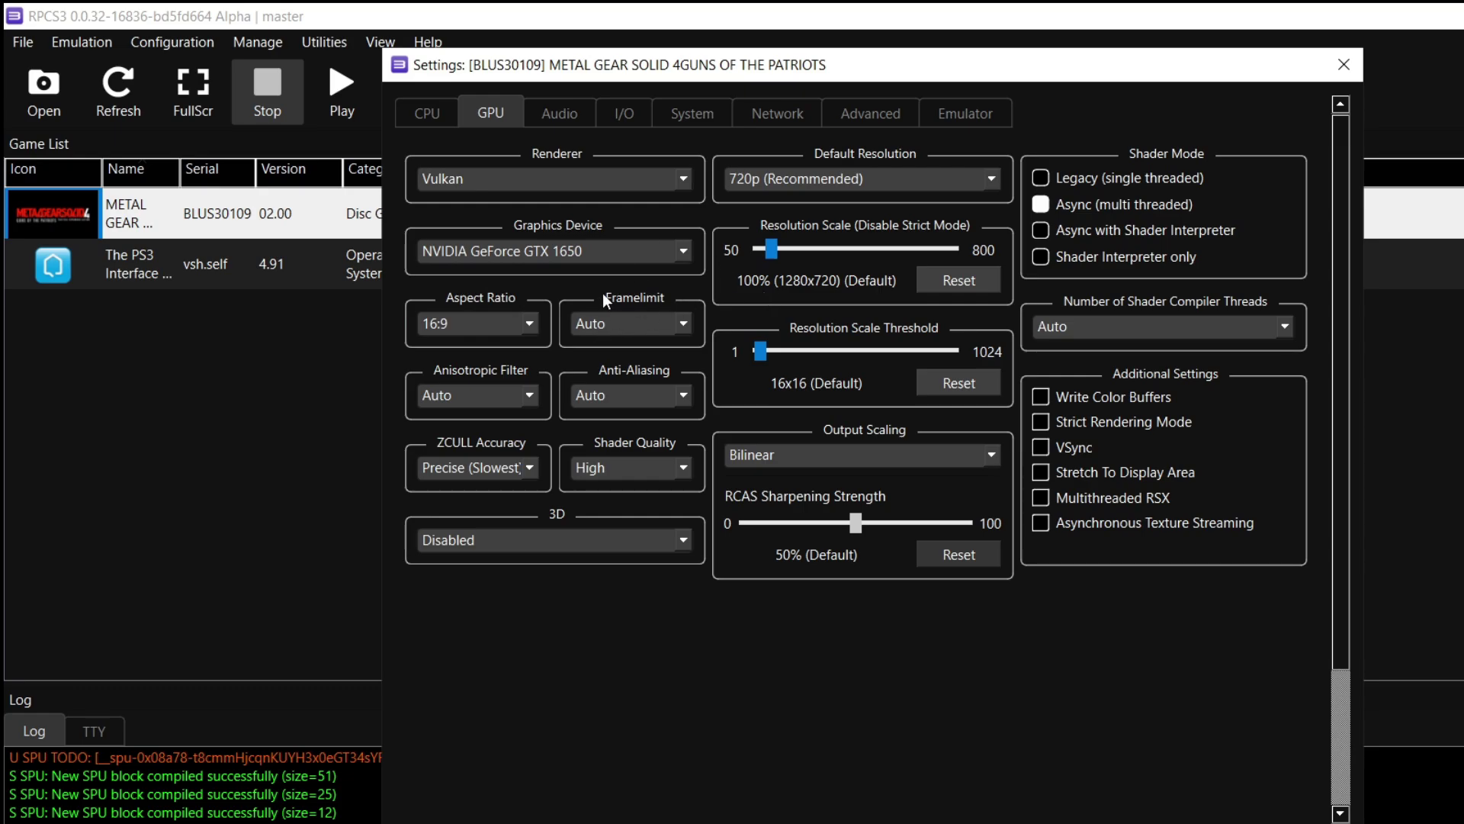
- Try a Framelimit of 60 in the GPU settings, and set the Framelimit to Off
click(684, 323)
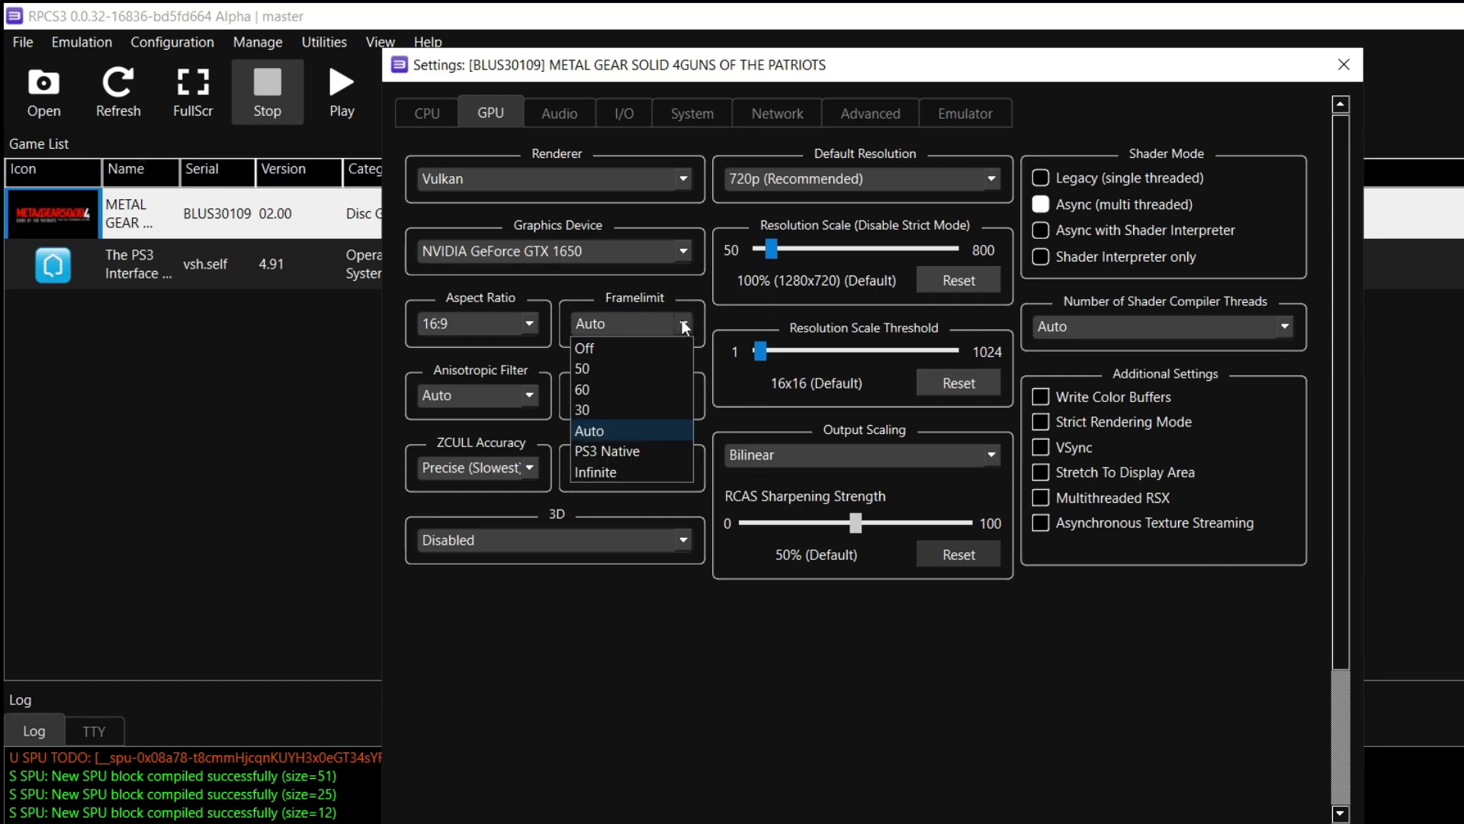
click(602, 349)
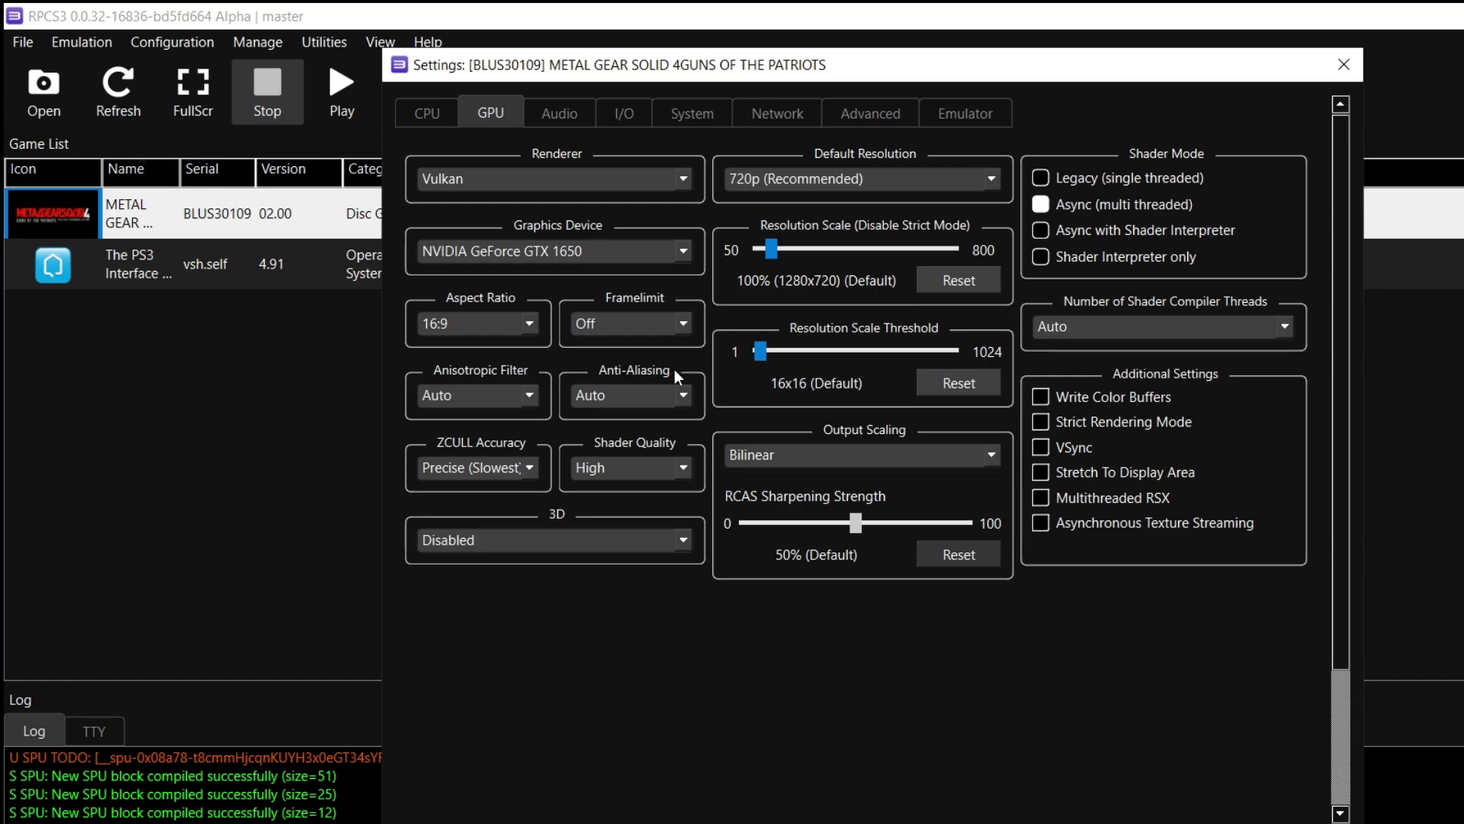
click(683, 324)
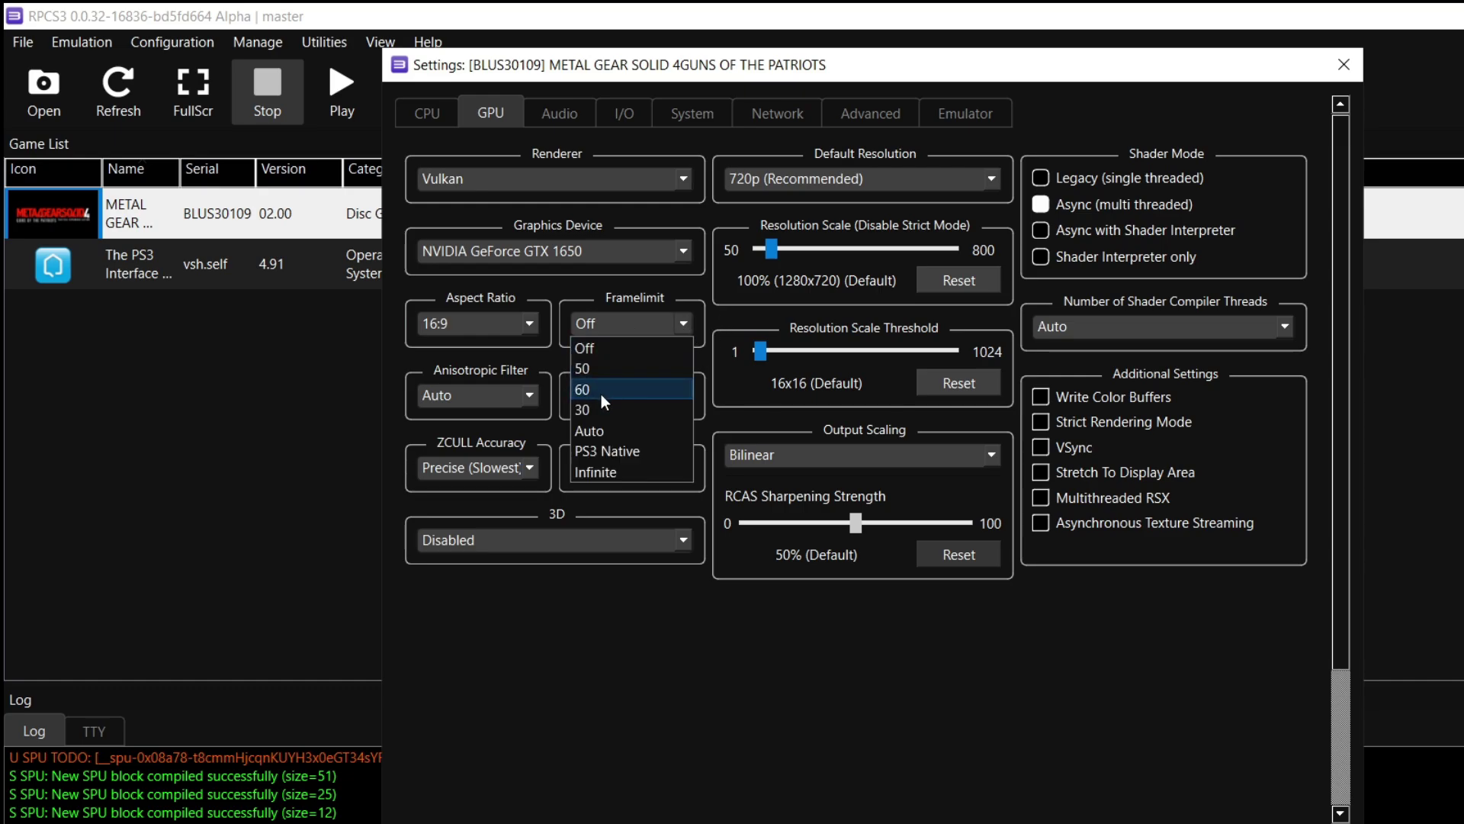
click(602, 391)
click(679, 326)
click(633, 351)
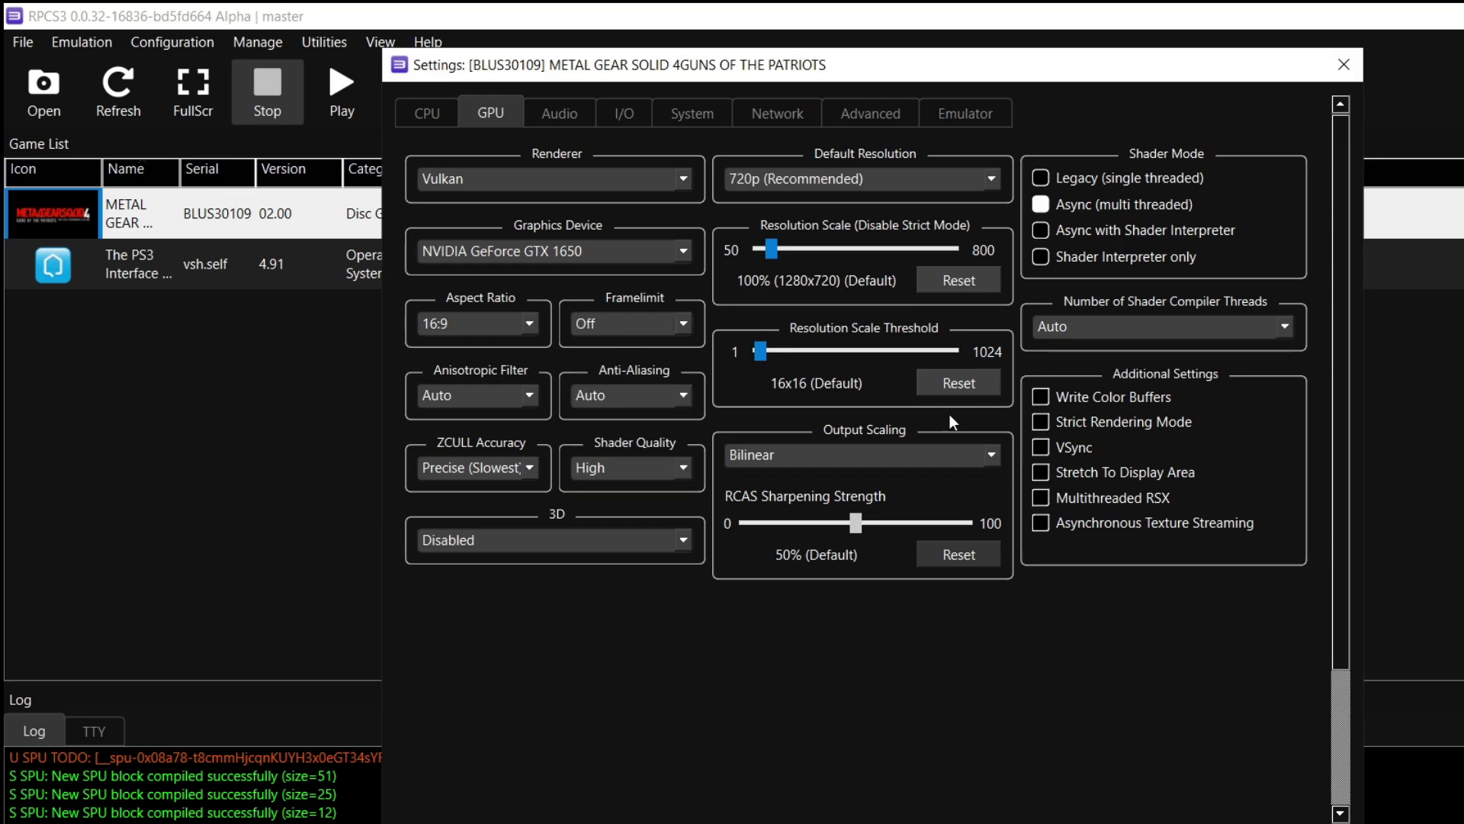
- Enable VSync and set Anti-Aliasing to Disabled
click(1042, 448)
click(679, 395)
click(653, 422)
- Try Approximate (Fast) for the ZCULL Accuracy, and set it to Relaxed (Fastest)
click(531, 467)
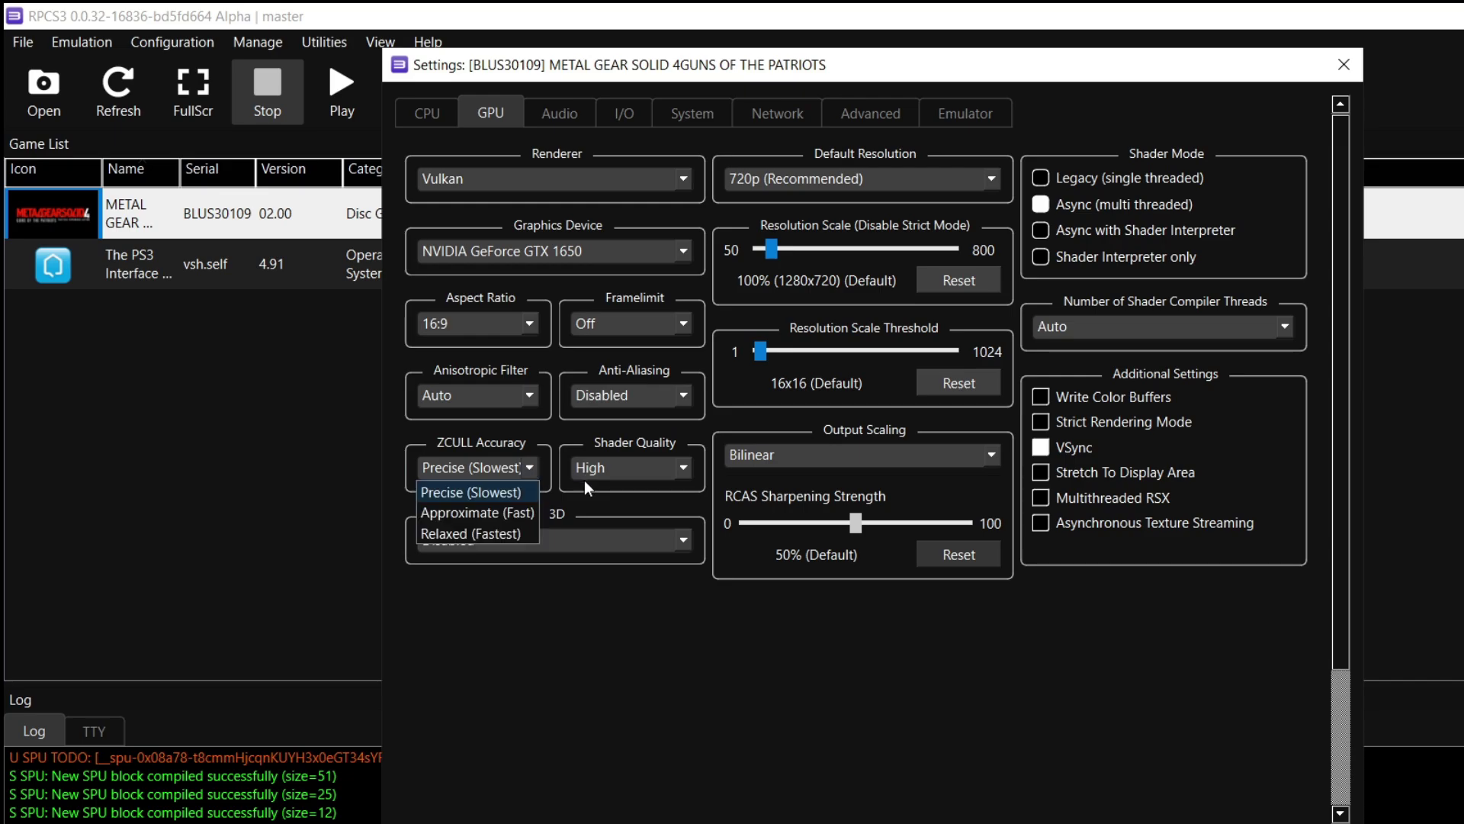
click(494, 533)
click(525, 467)
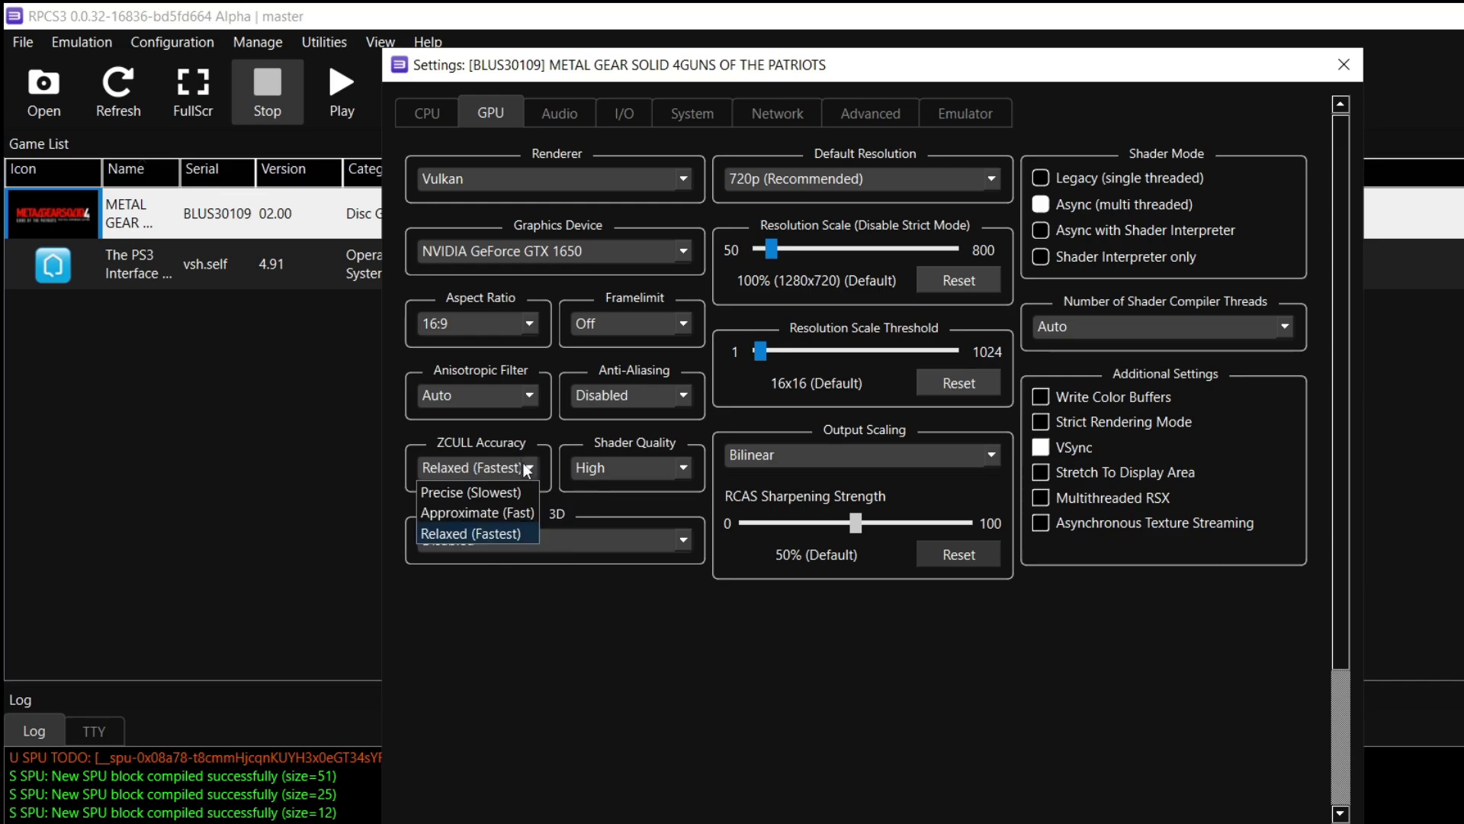
click(516, 517)
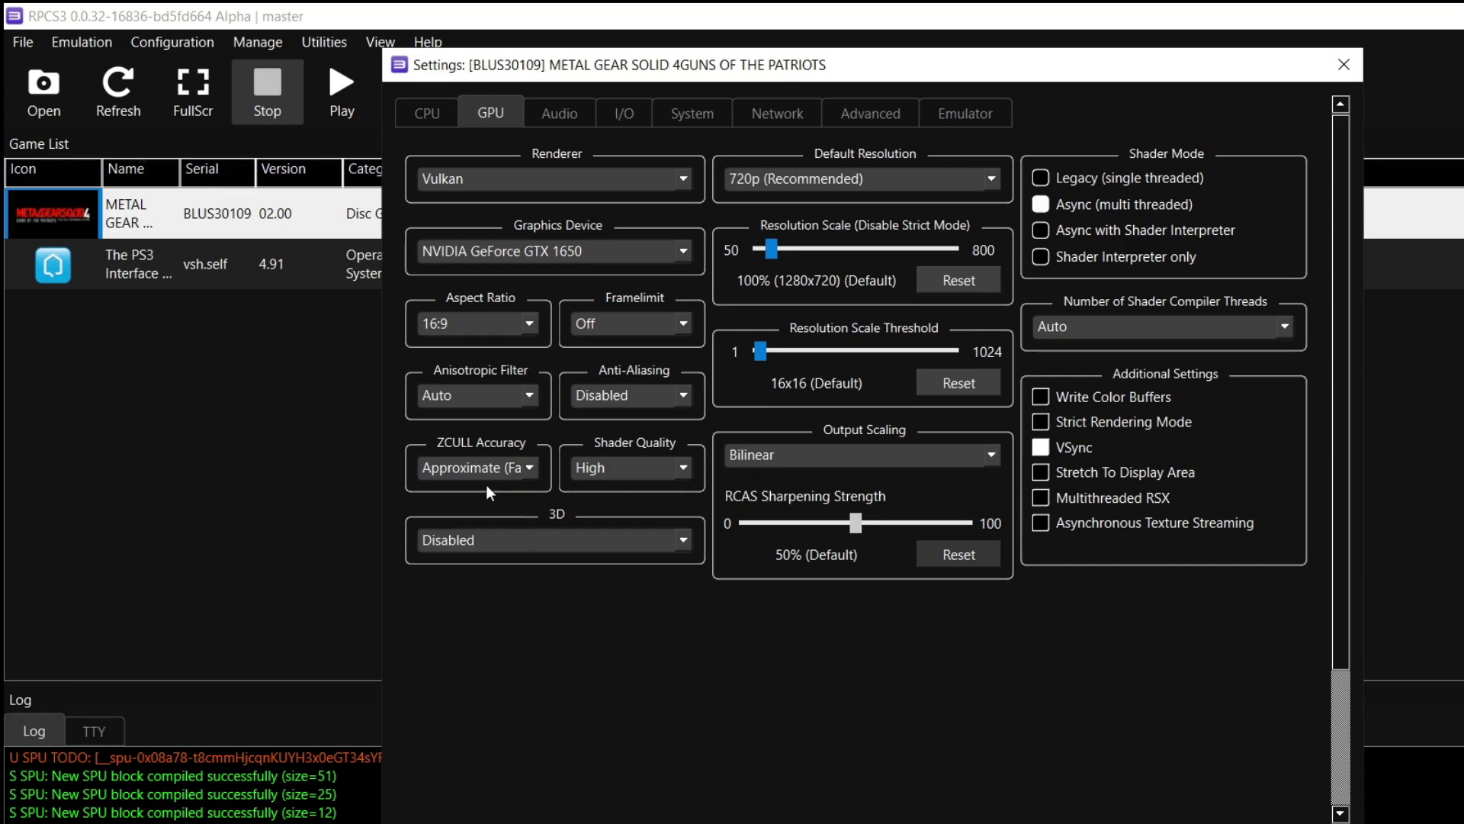
click(538, 465)
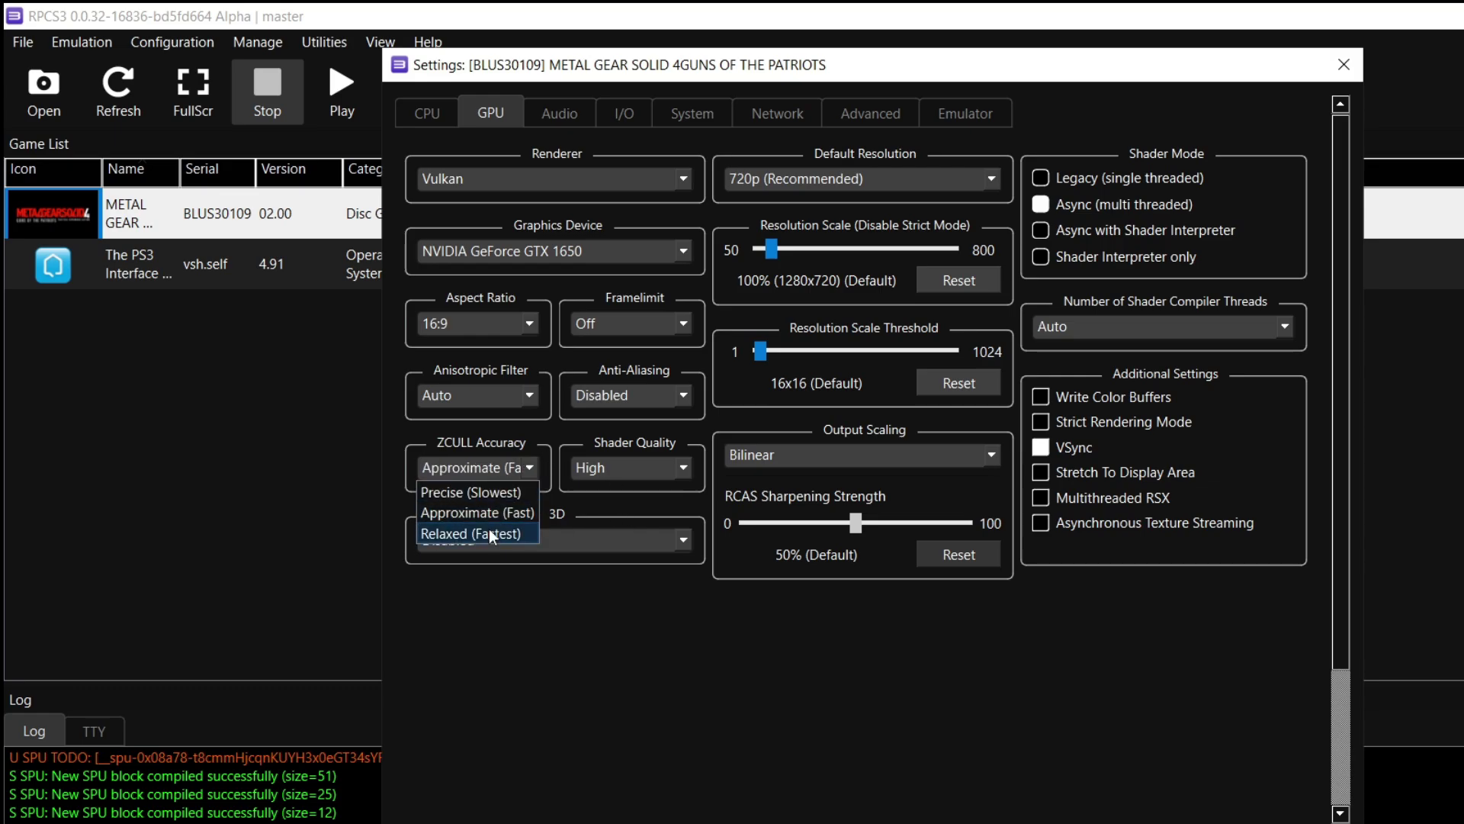
click(484, 538)
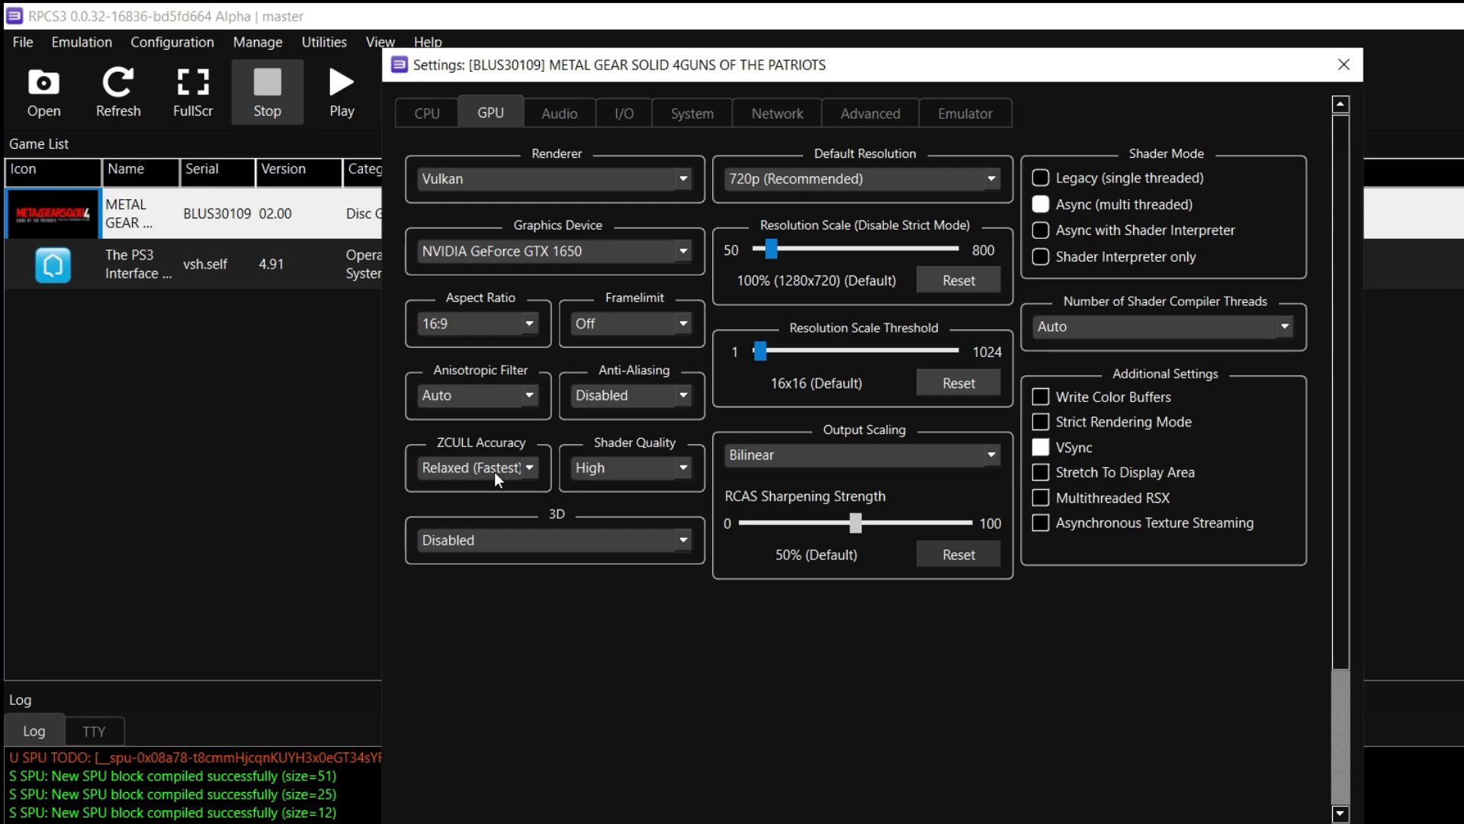
- Set the Anisotropic Filter to 16x and enable Write Color Buffers
click(534, 397)
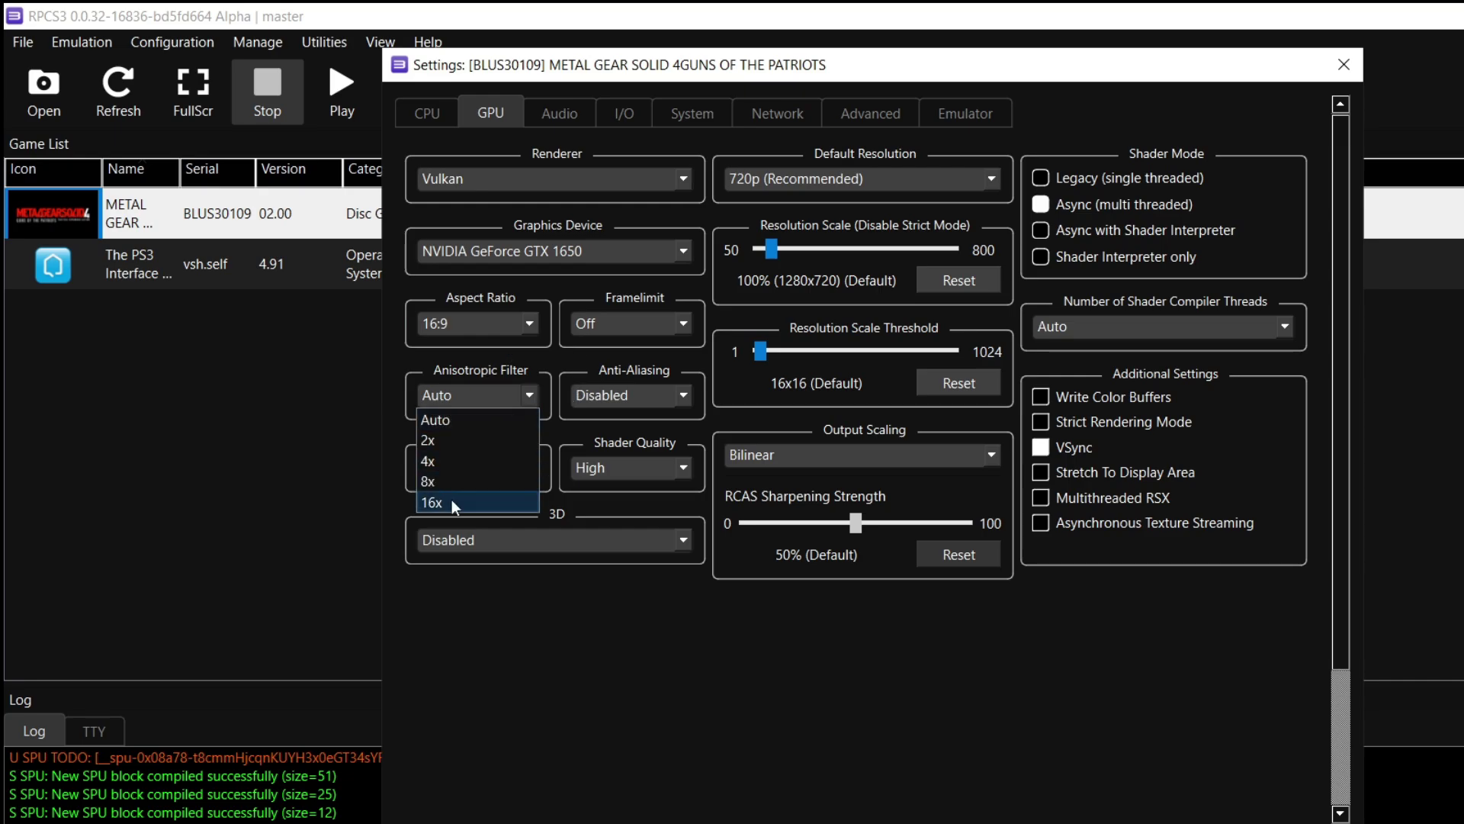
click(429, 502)
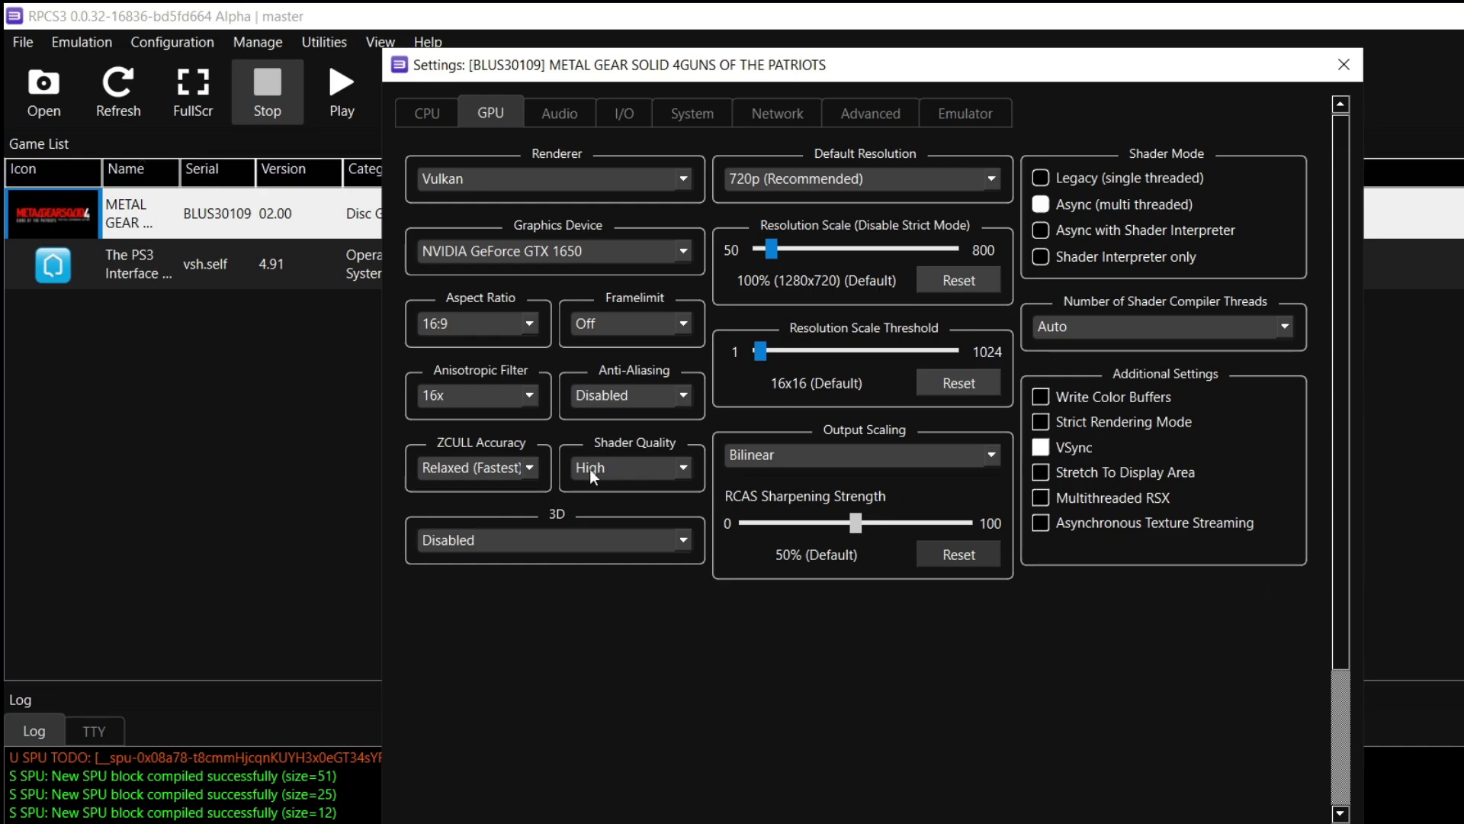
click(523, 467)
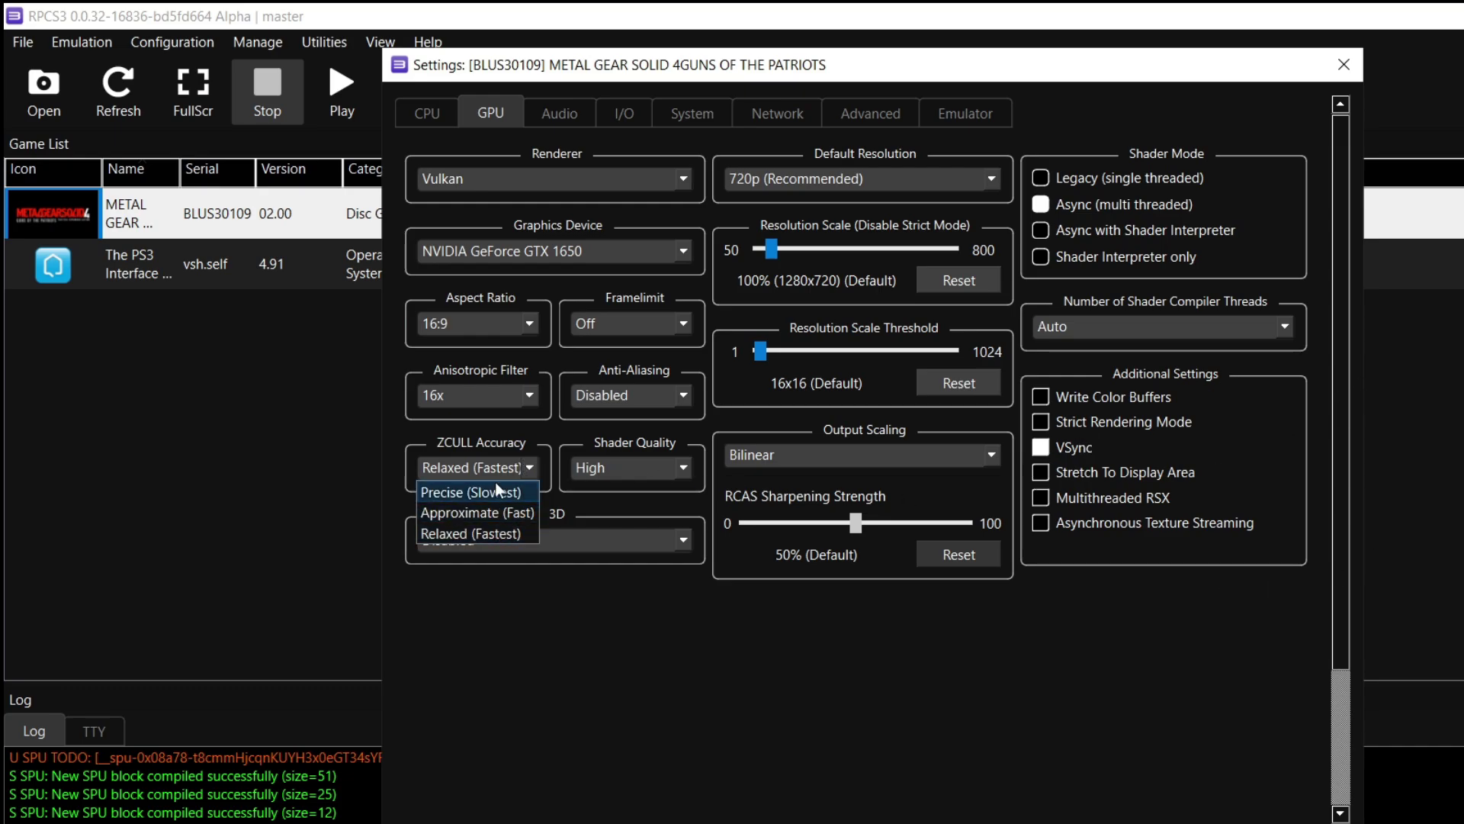
click(486, 384)
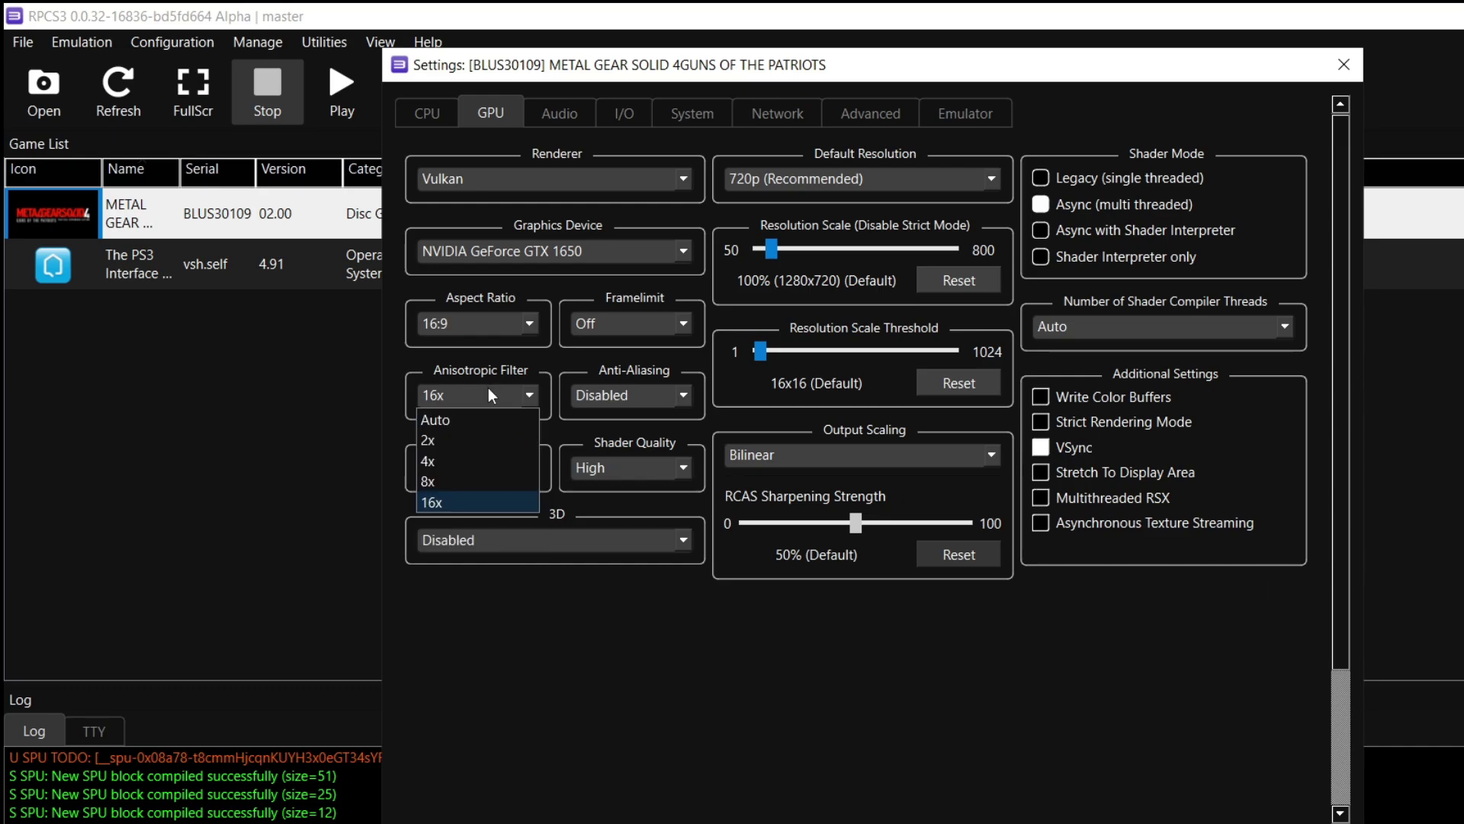
click(496, 492)
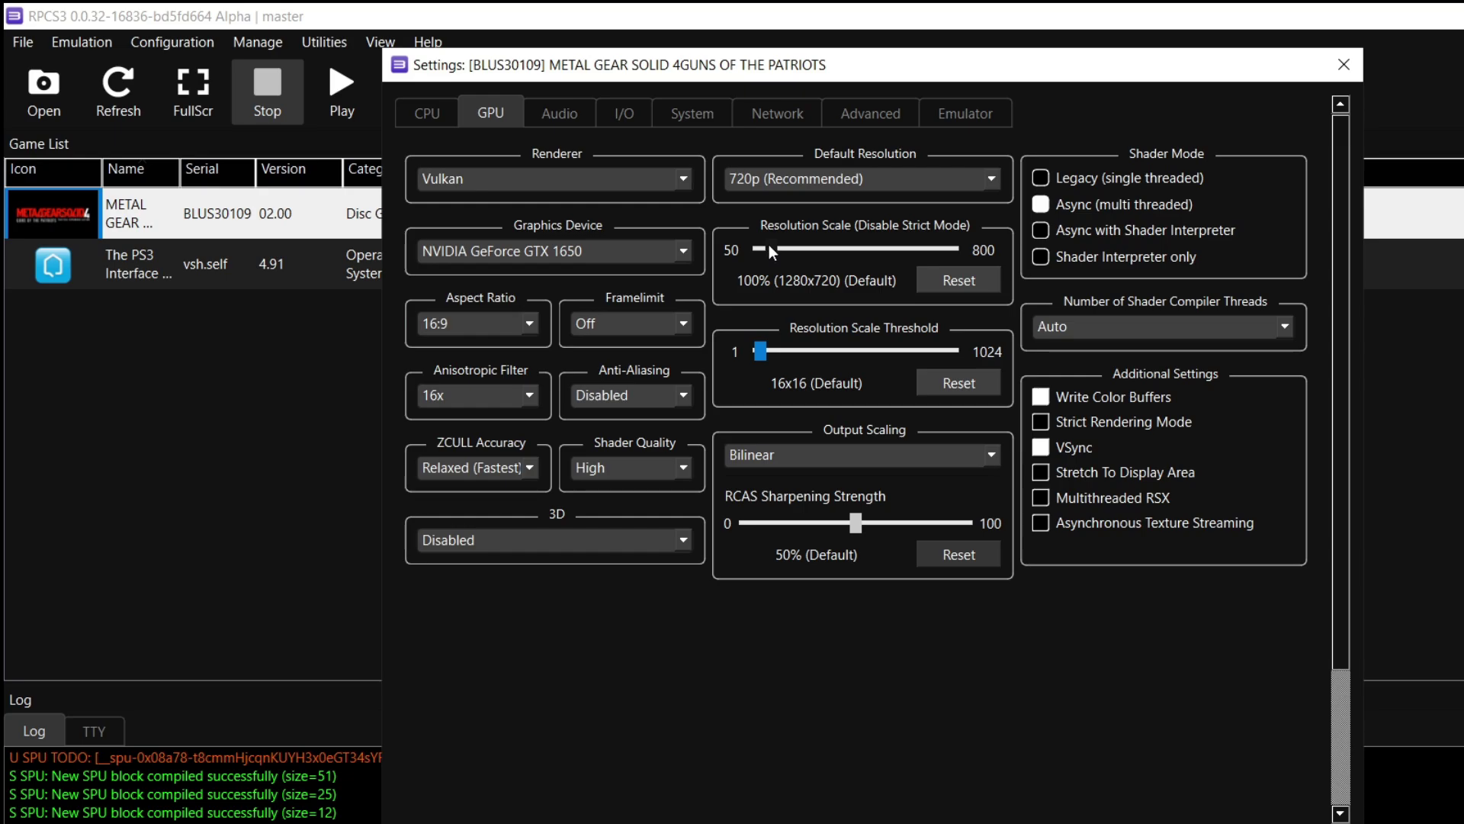
- Try a Resolution Scale of 150% (1920x1080), and return it to 100% (1280x720)
drag(769, 247, 806, 251)
drag(819, 251, 773, 253)
drag(773, 255, 784, 253)
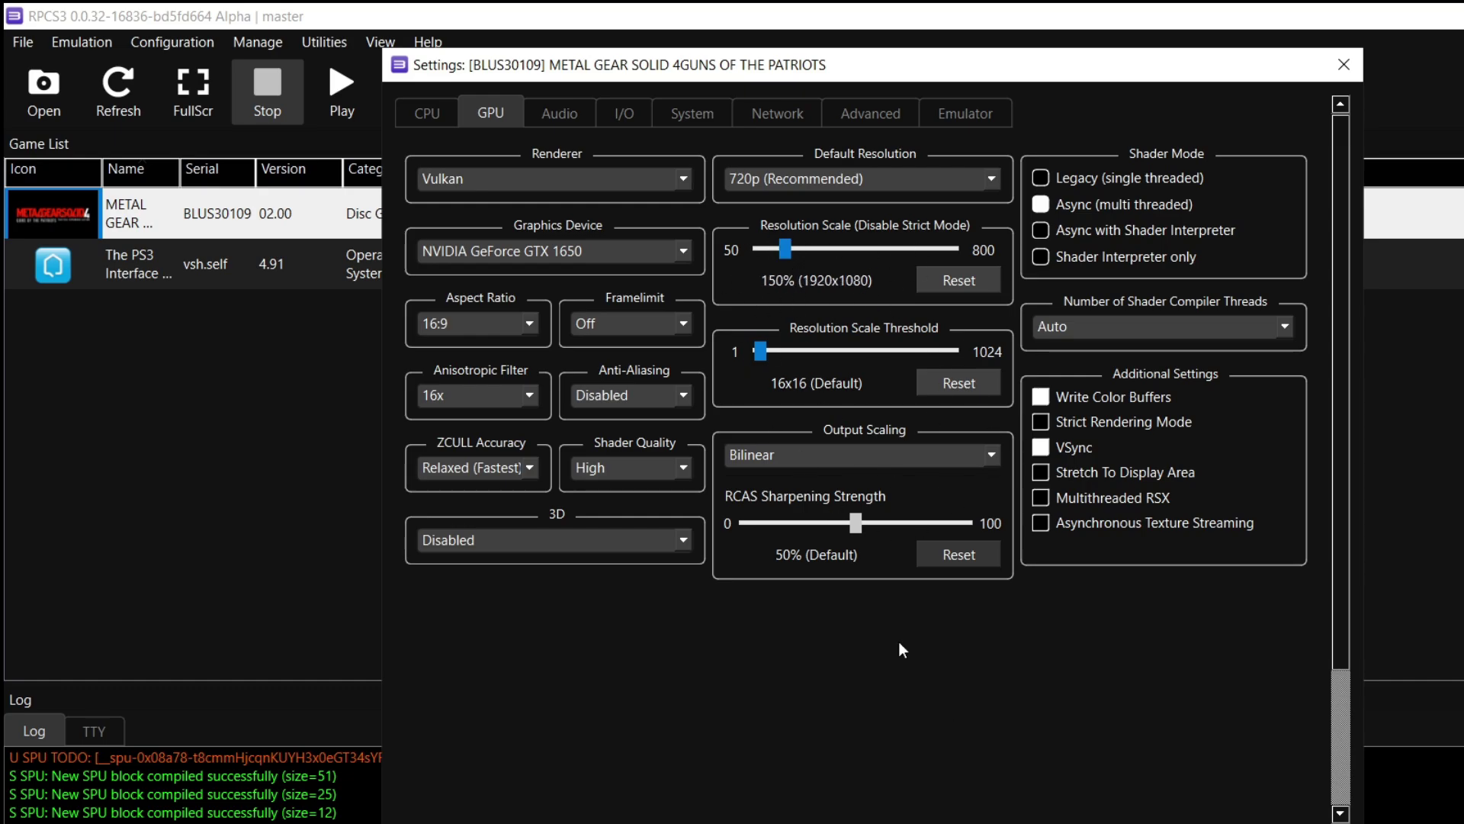
drag(785, 247, 774, 246)
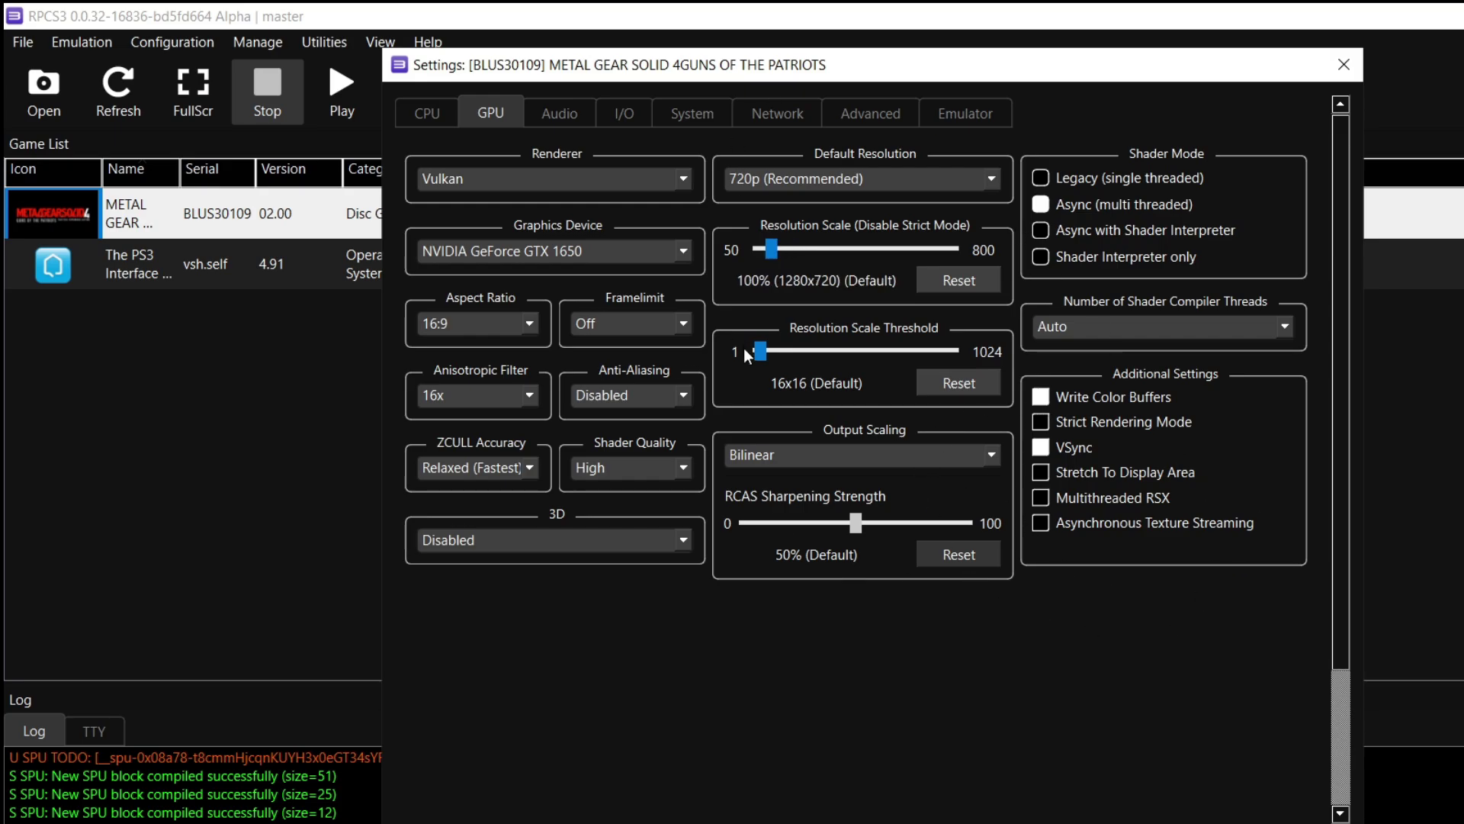
- Set the Vulkan Queue Scheduler to Fast and RSX FIFO Accuracy to Atomic in the advanced settings, with Accurate RSX reservation access enabled
click(879, 124)
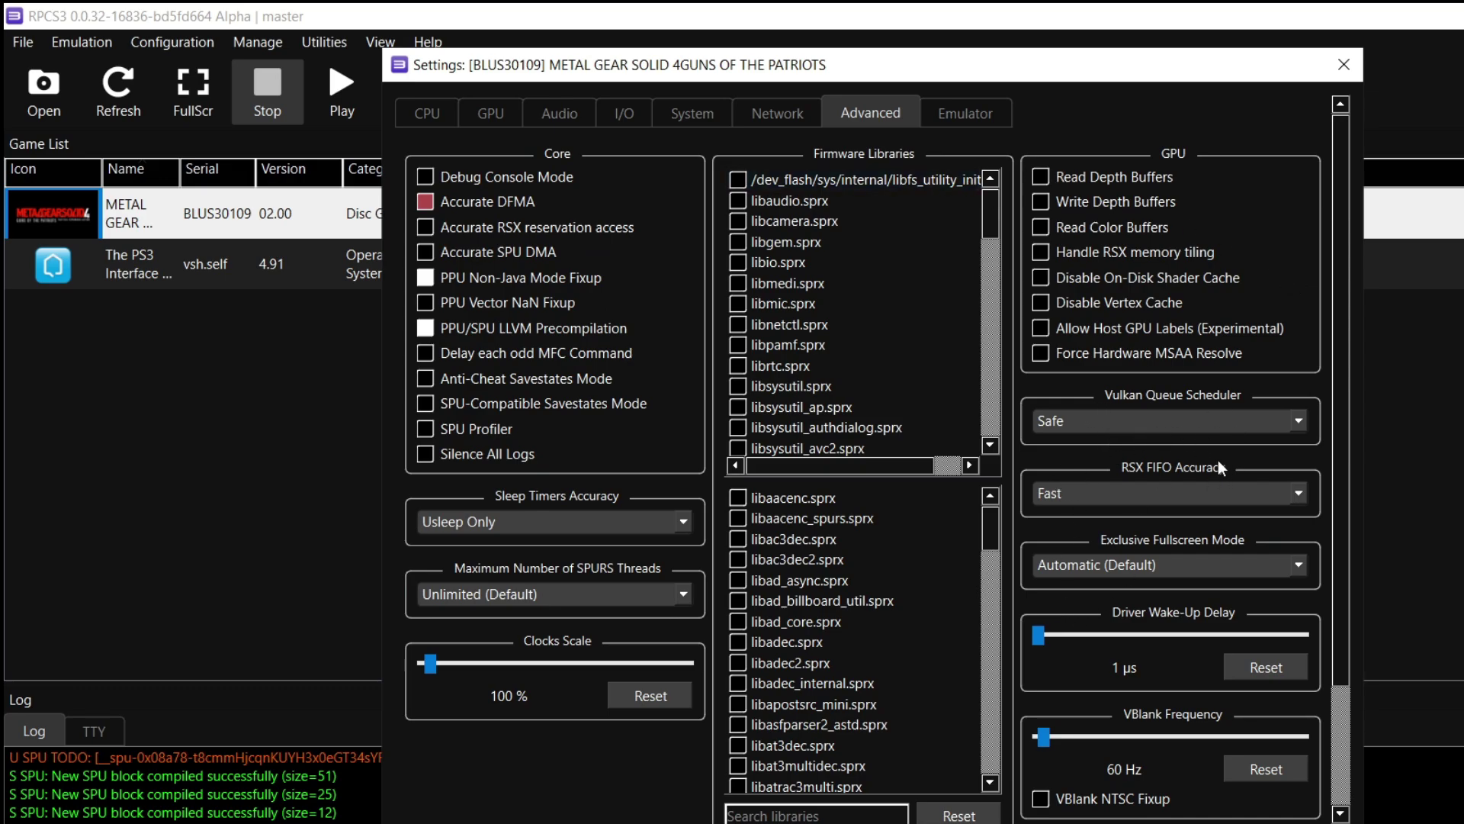
click(1137, 428)
click(1104, 467)
click(1162, 503)
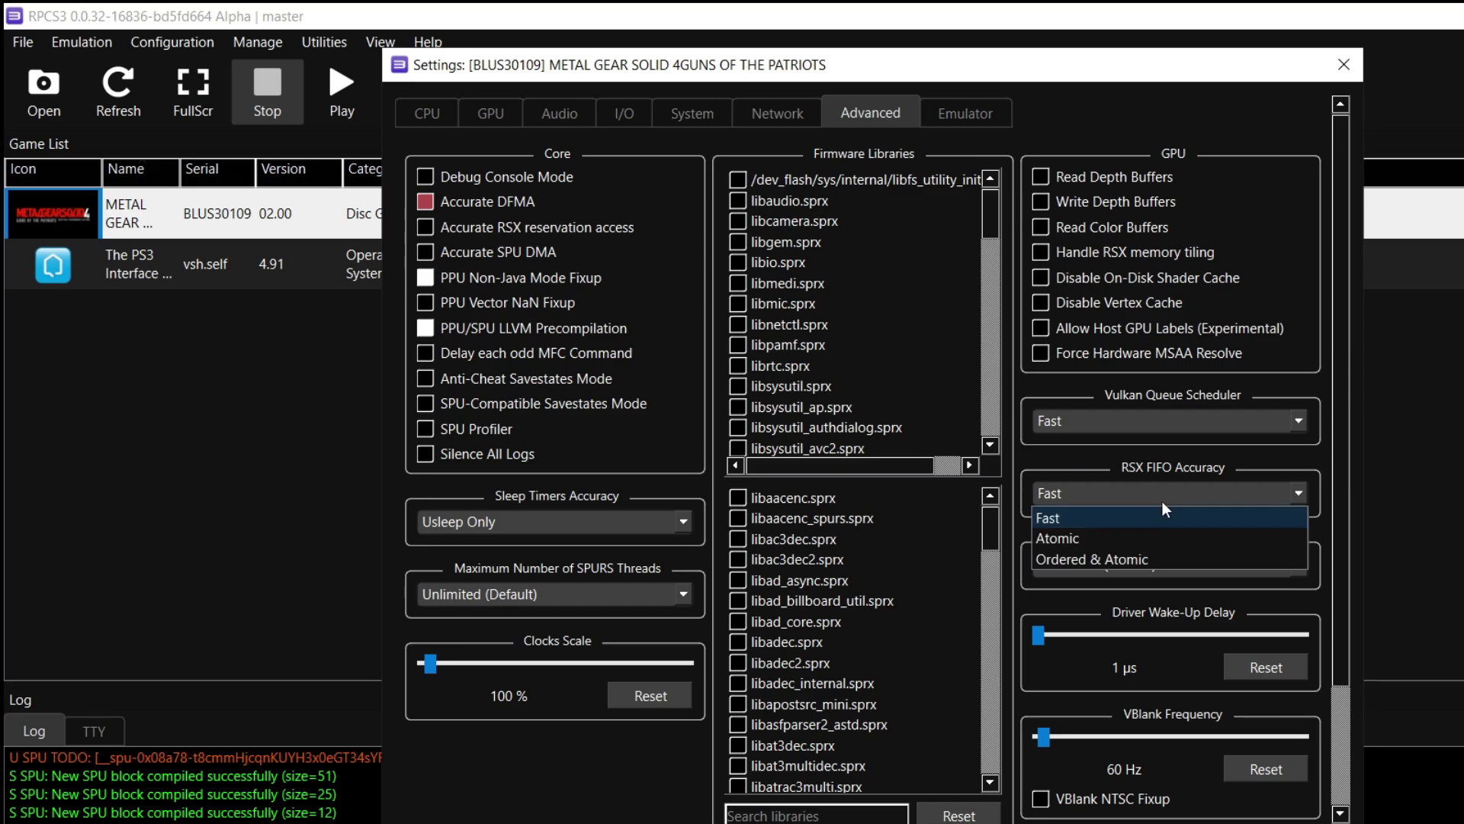
click(1100, 533)
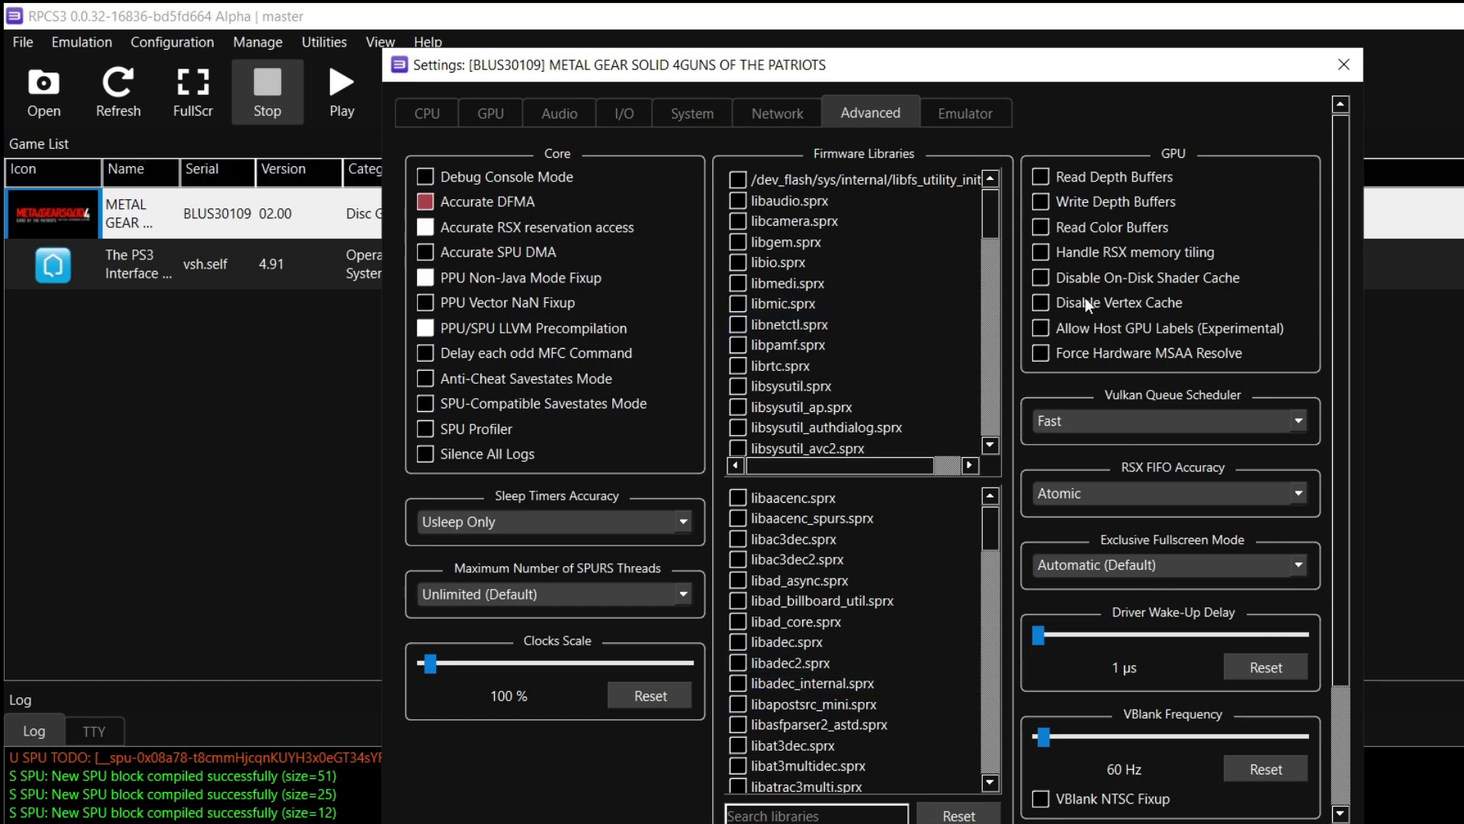
- Enable the libvdec.sprx firmware library in the advanced settings and check its entry in the library list
mouse_move(906, 376)
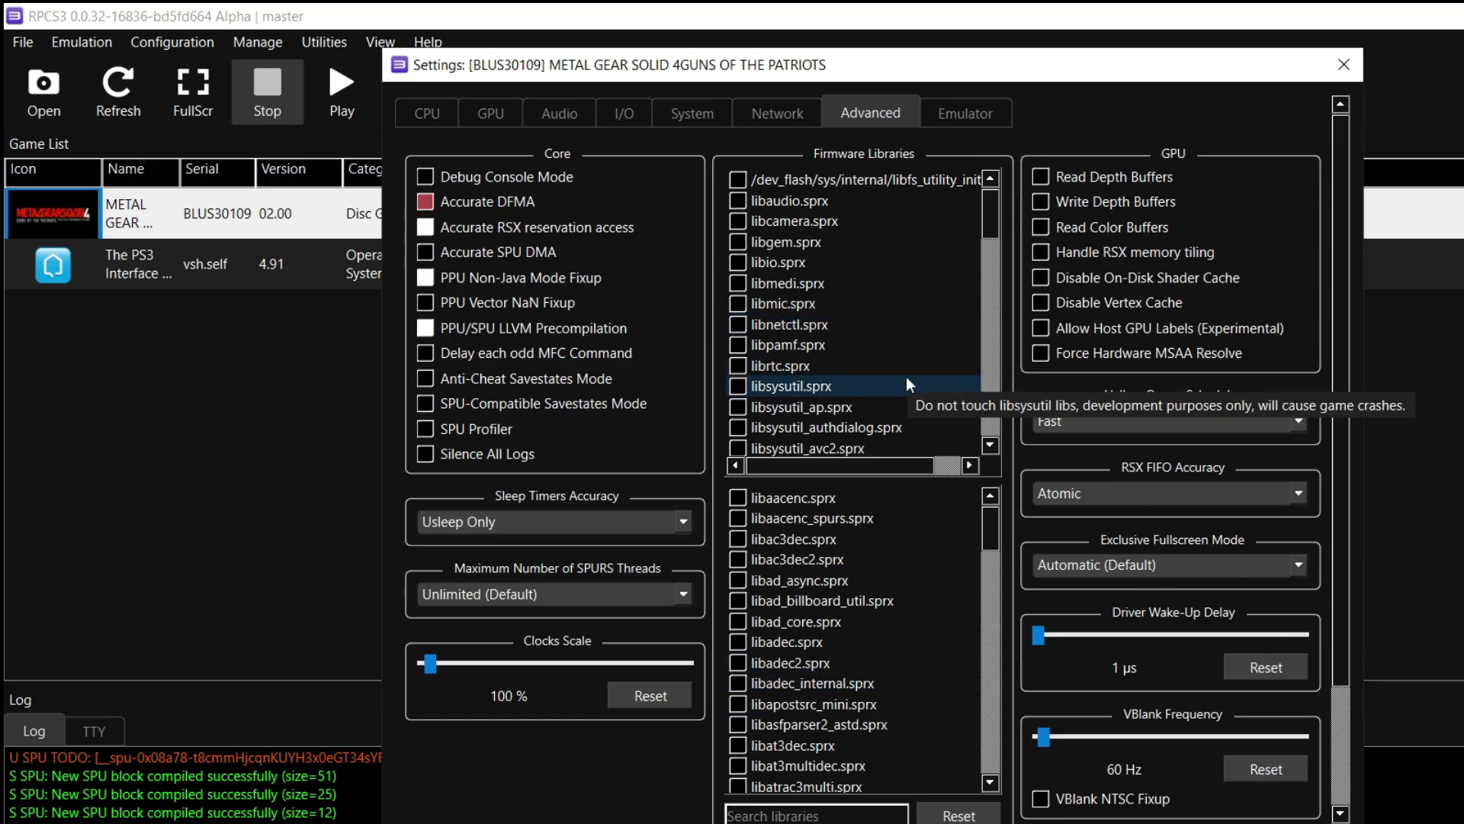
click(991, 297)
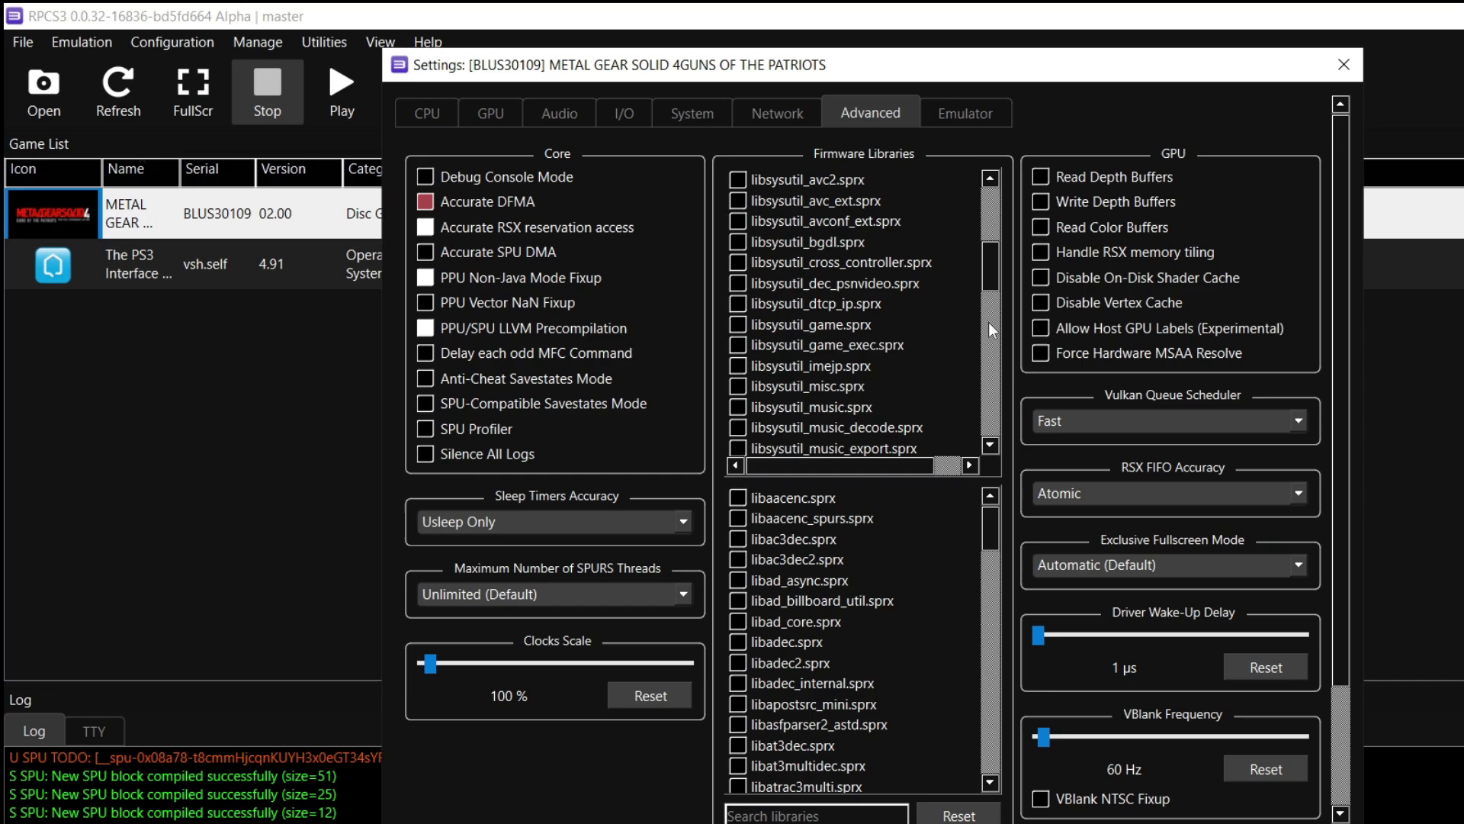
click(989, 323)
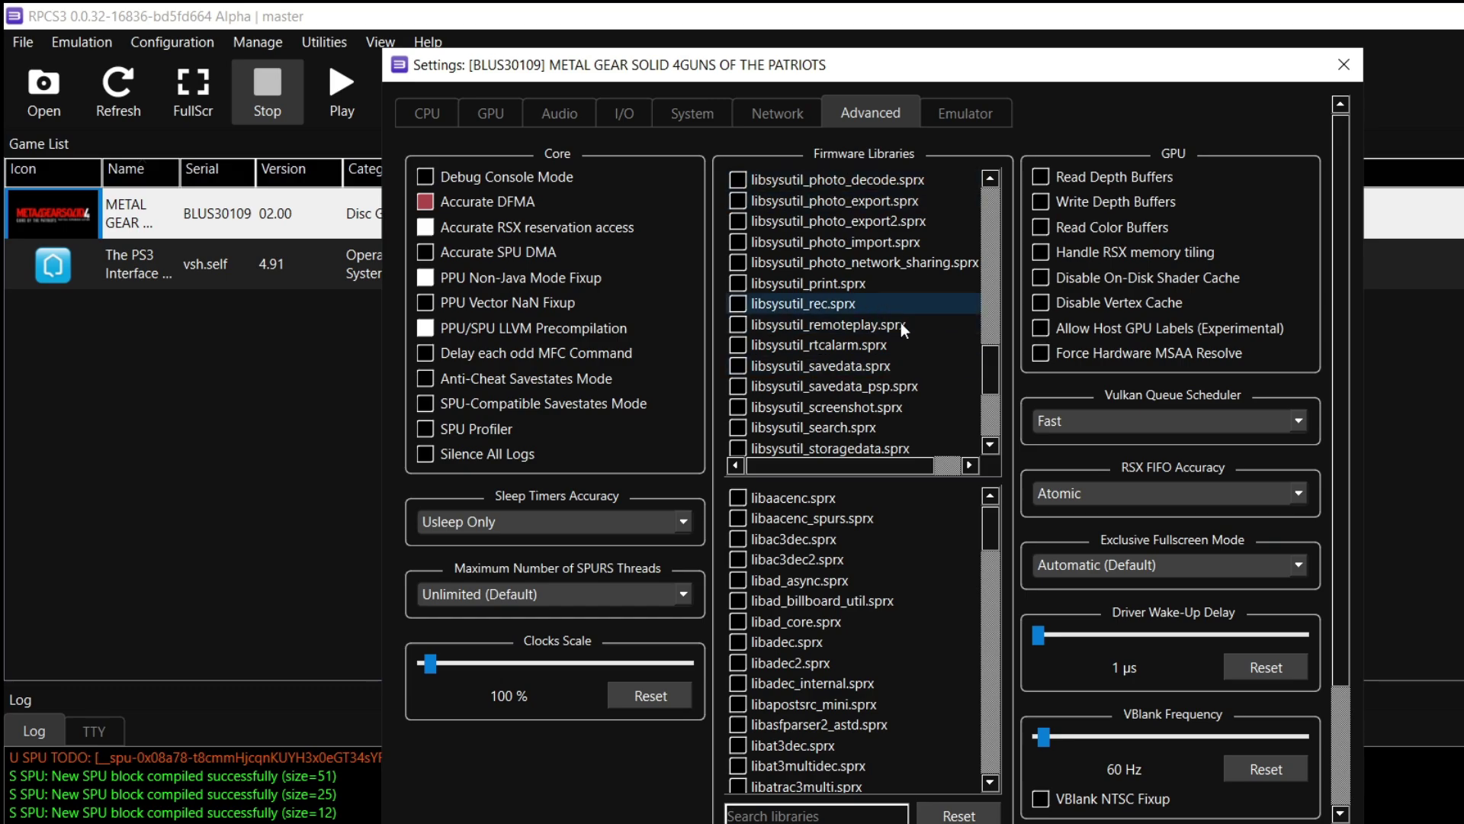
click(821, 706)
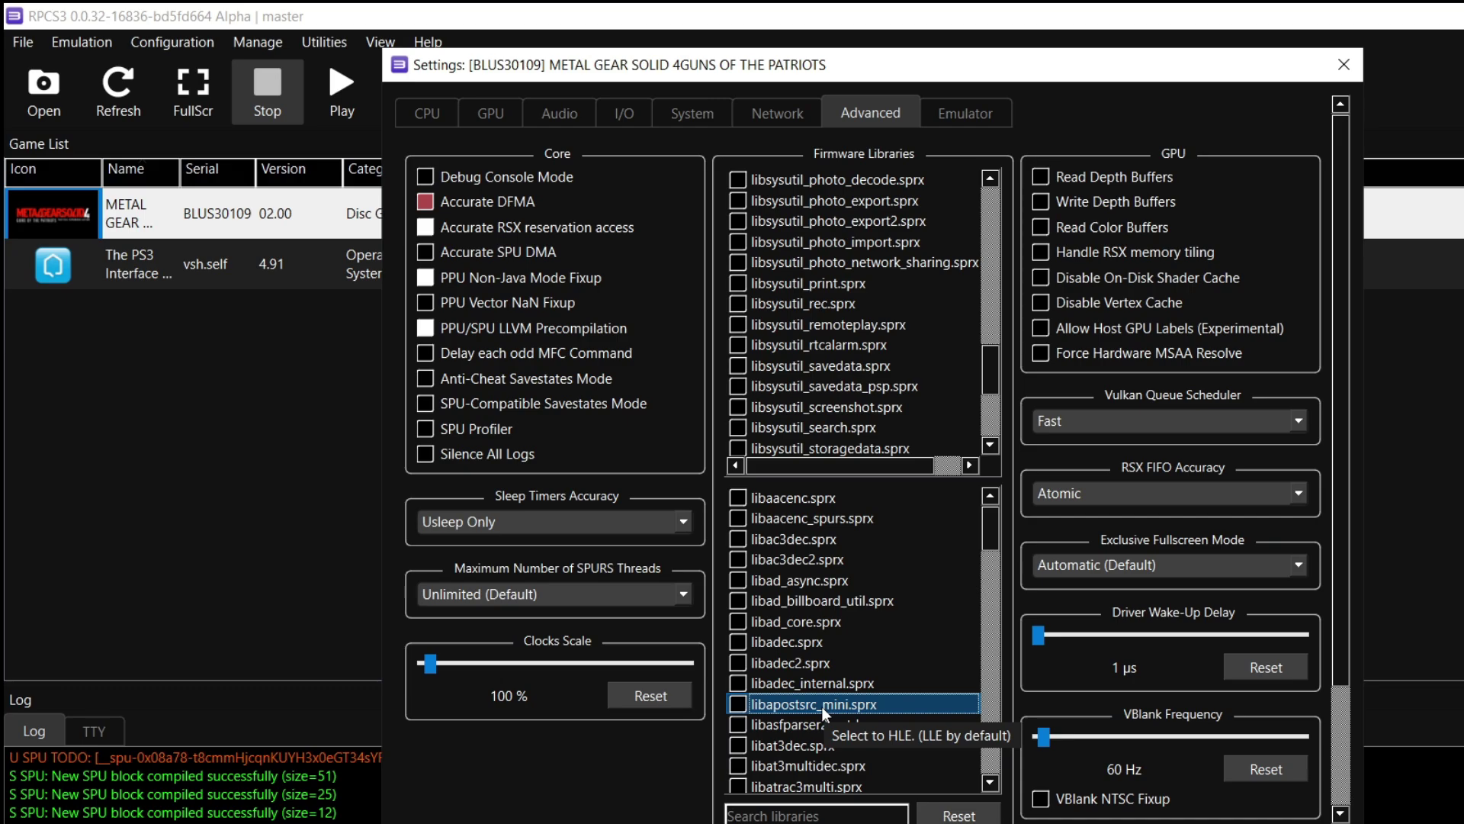
key(Down)
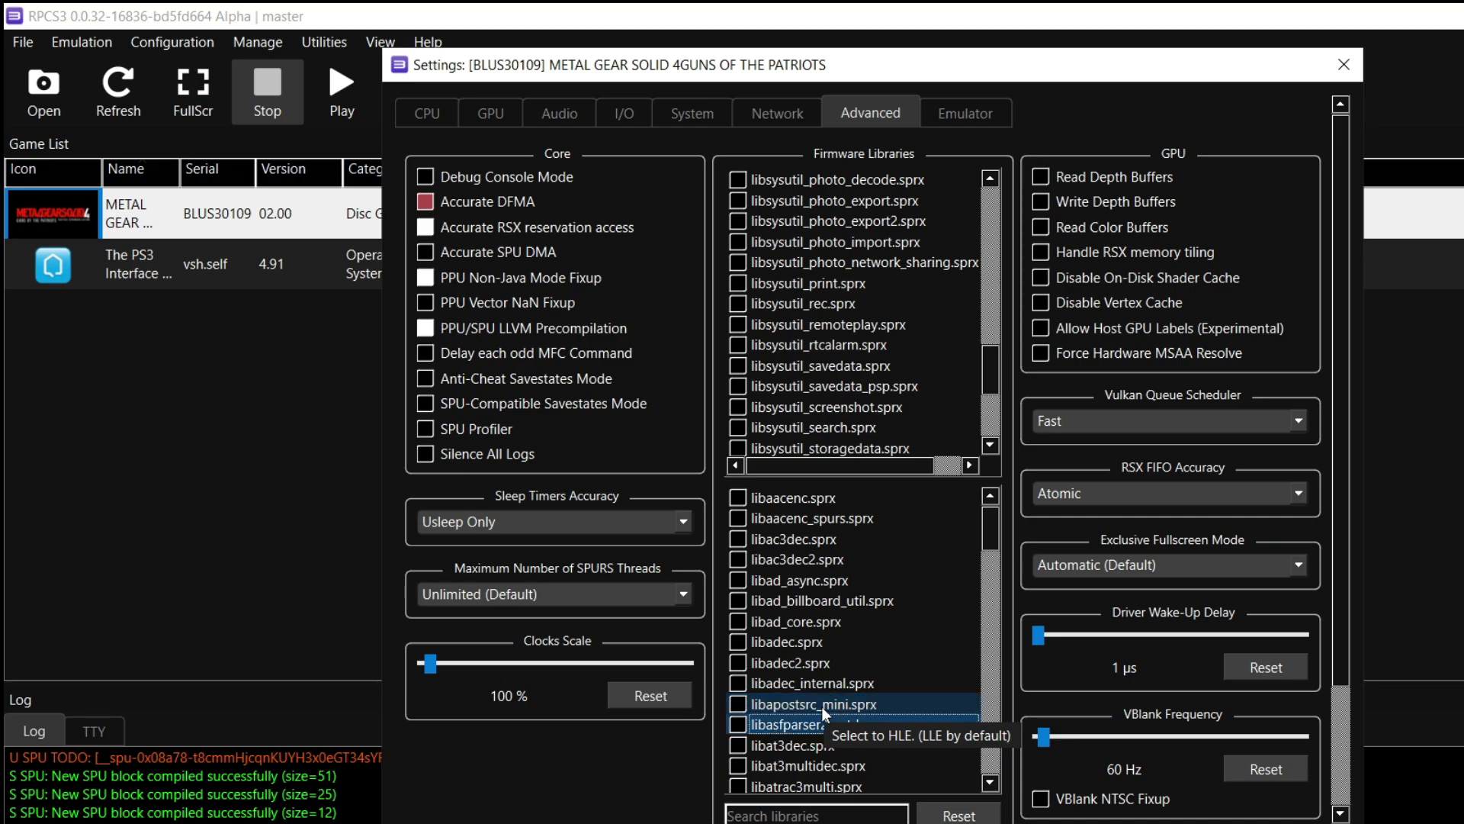
click(808, 647)
click(917, 667)
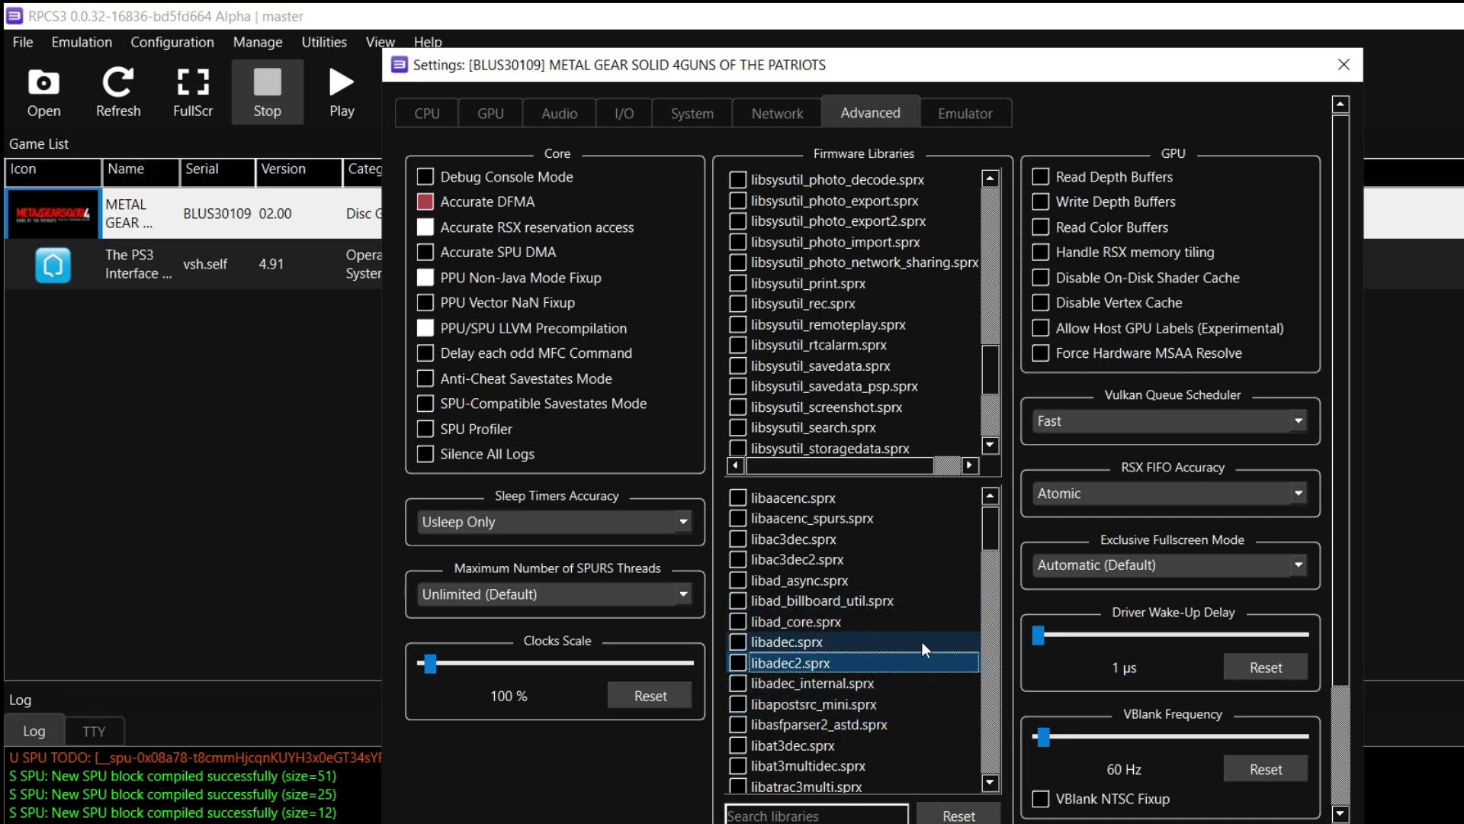
click(987, 651)
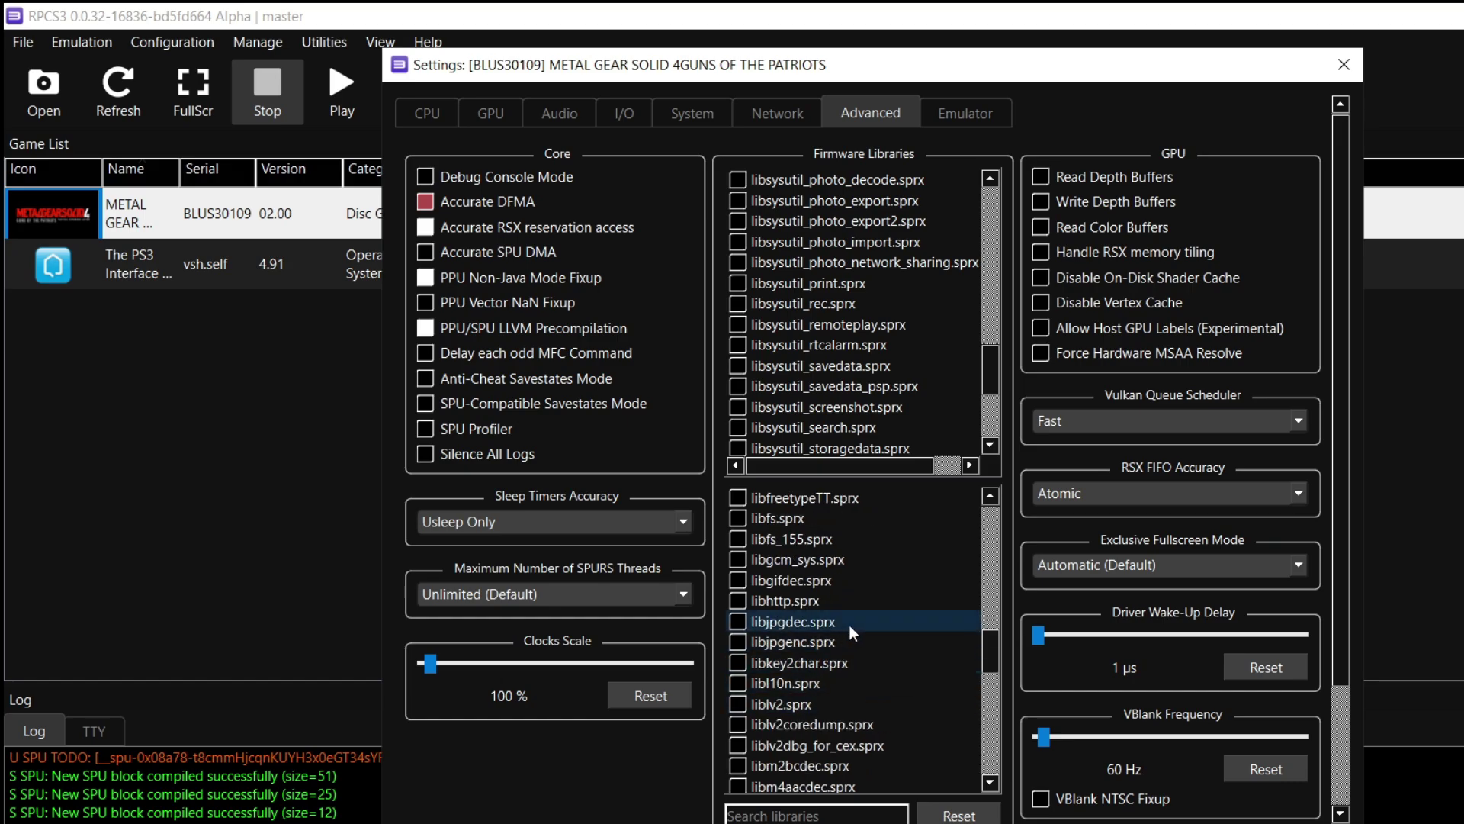
click(984, 674)
scroll(845, 414, down, 4)
click(845, 408)
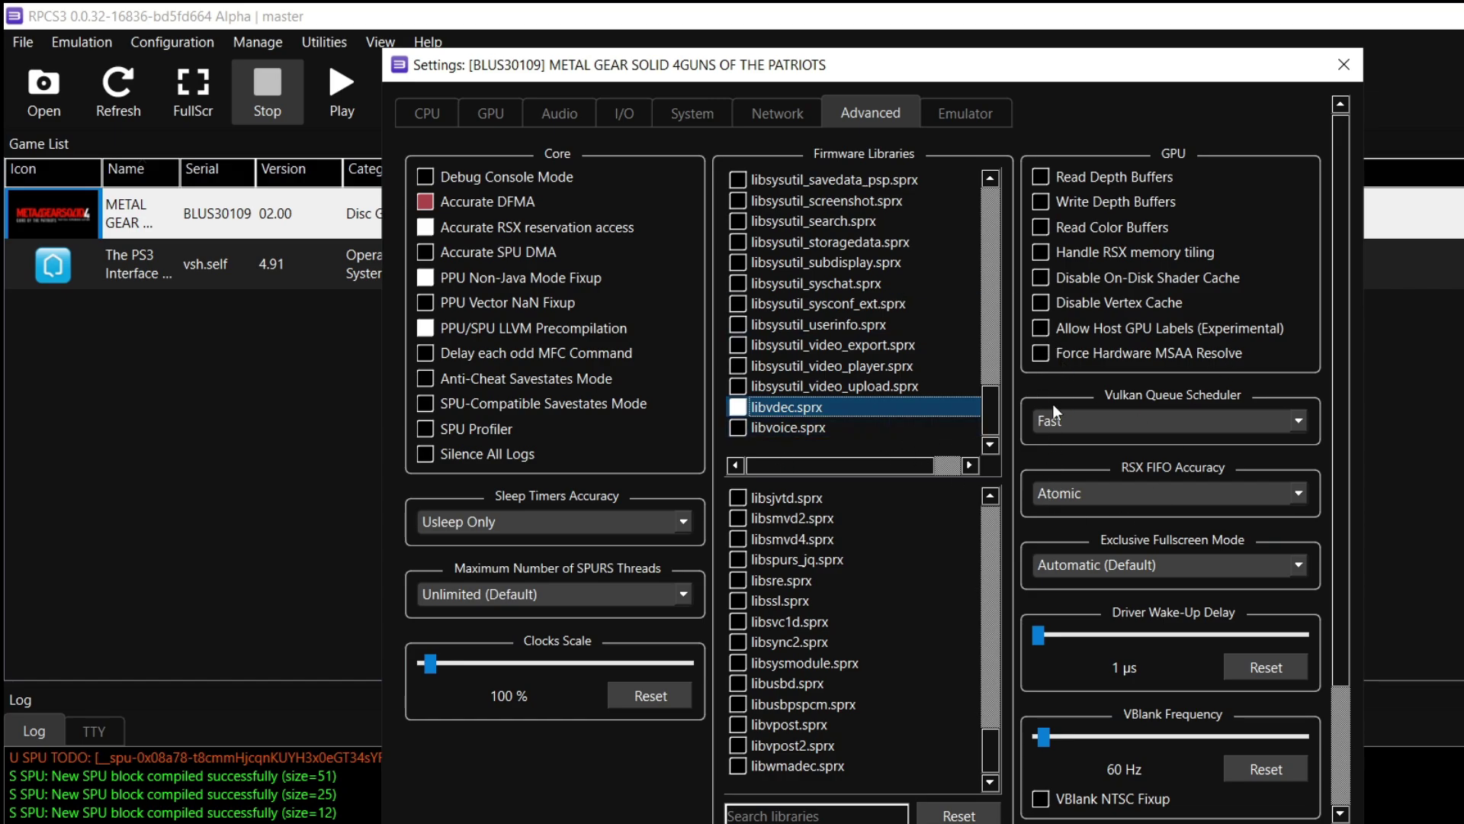
scroll(988, 331, up, 15)
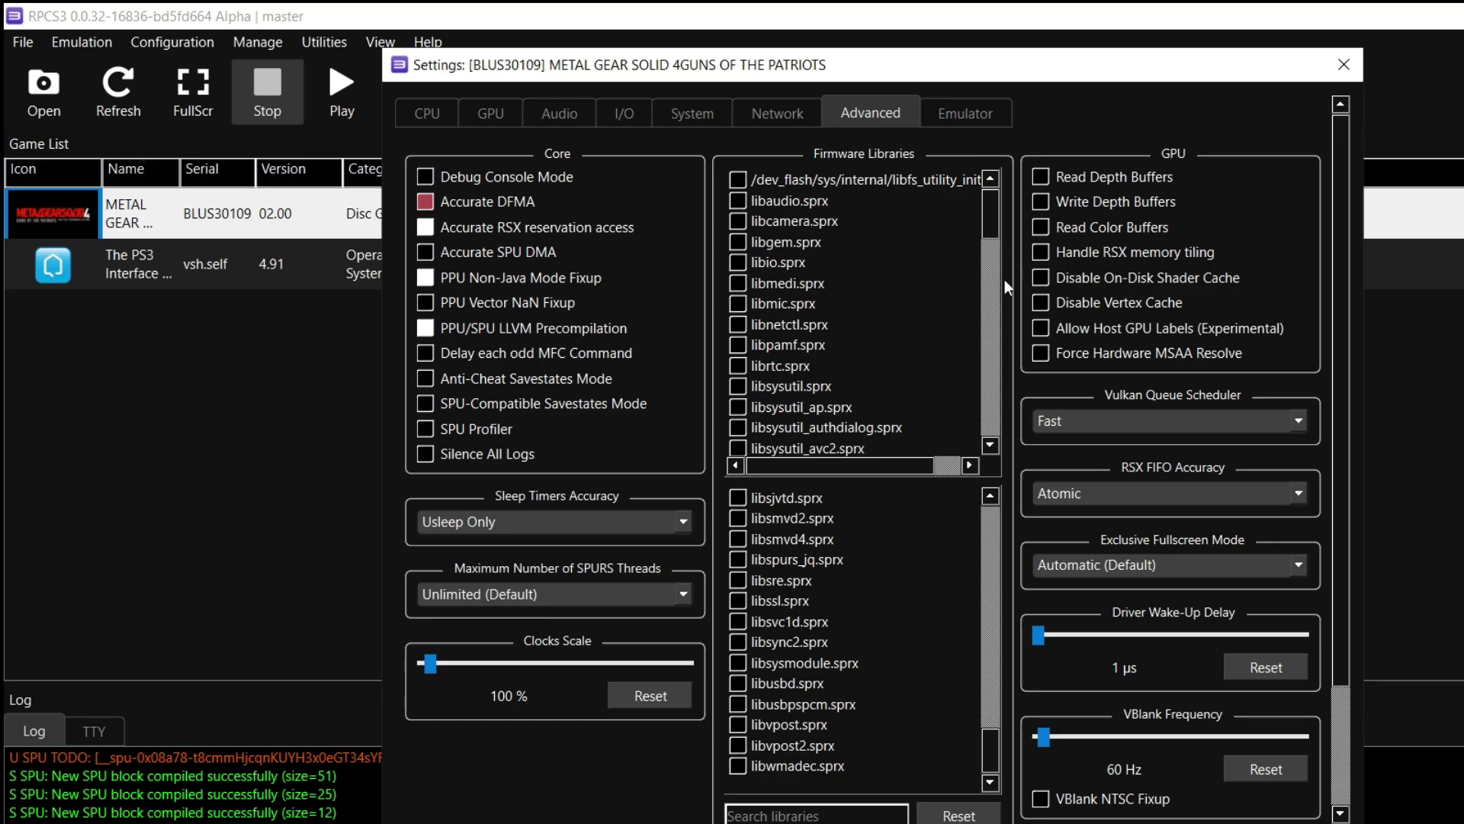
scroll(990, 350, down, 15)
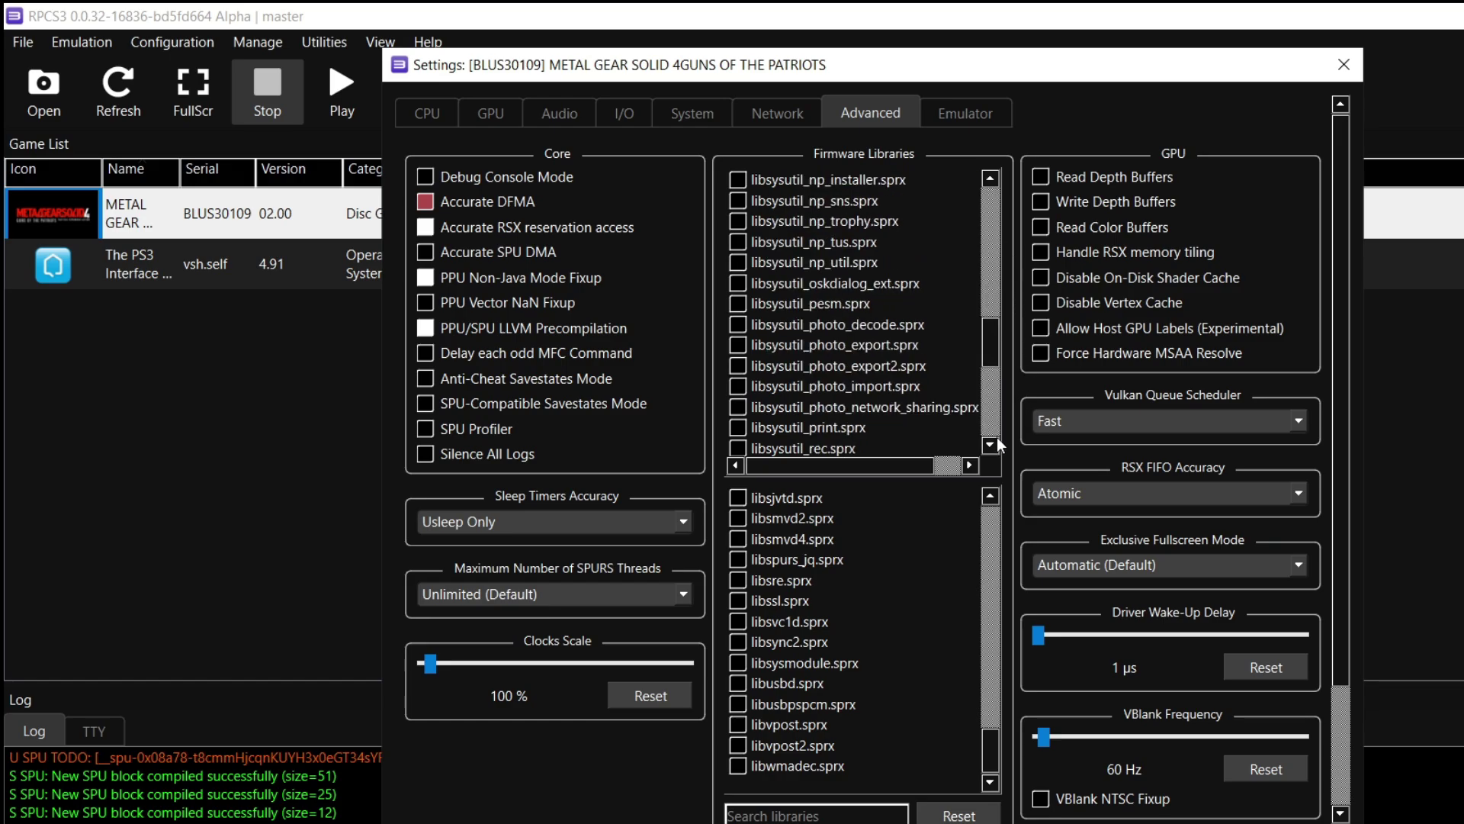
scroll(992, 442, down, 4)
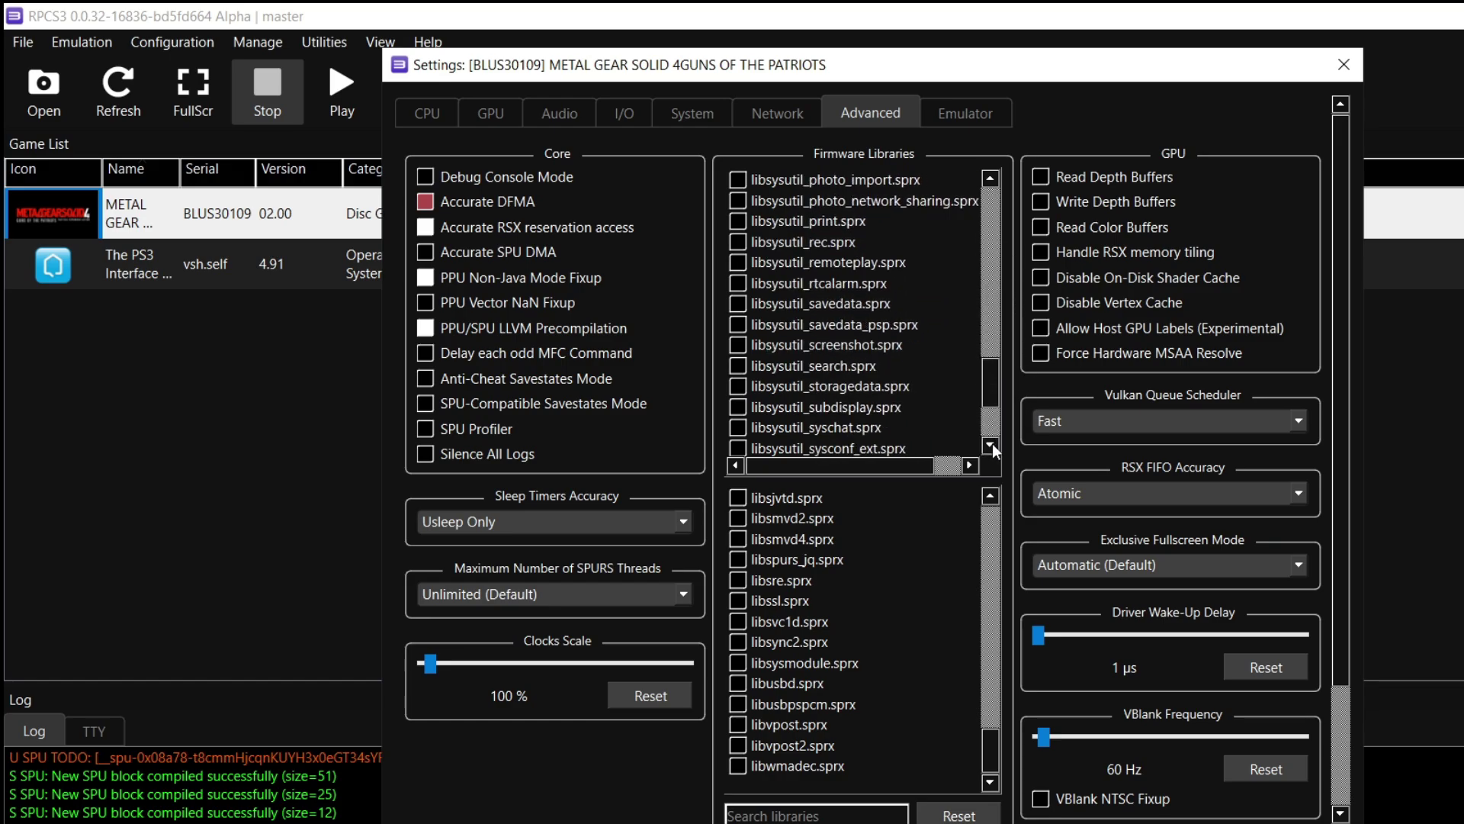
click(993, 441)
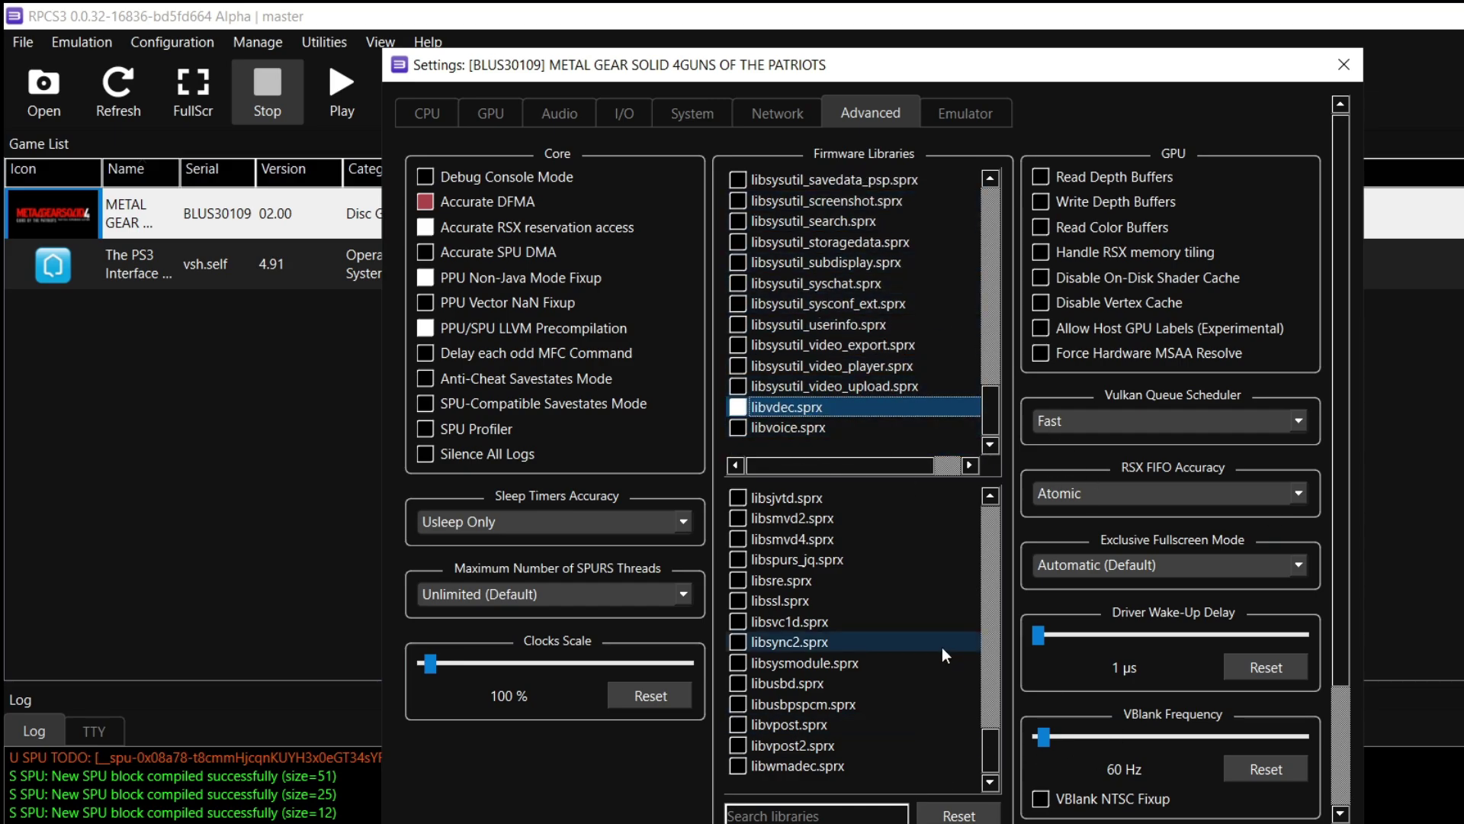
- Review the System, GPU, CPU and Emulator settings, and save and close the game's custom configuration
click(755, 129)
click(681, 120)
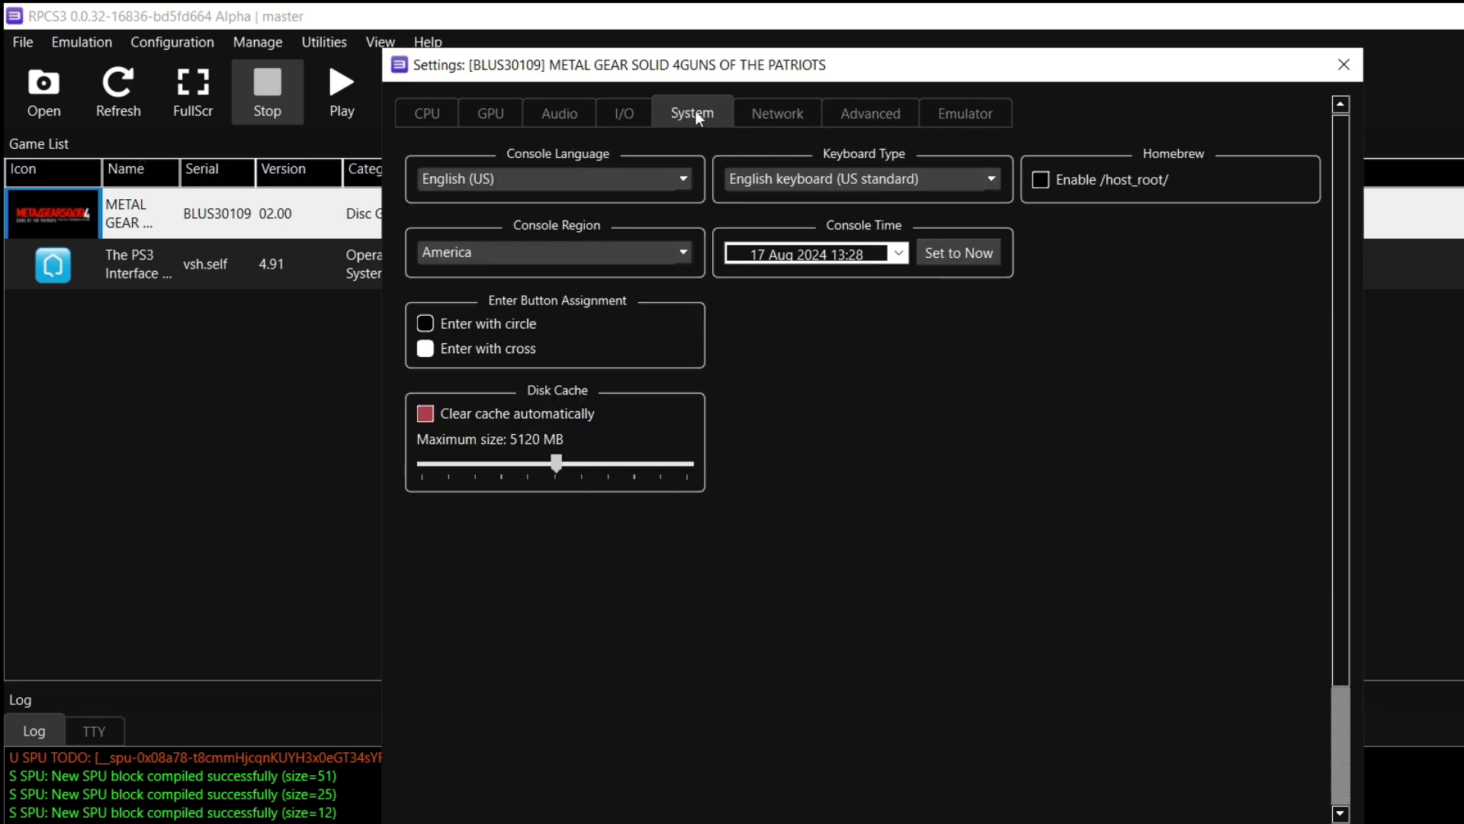
click(520, 116)
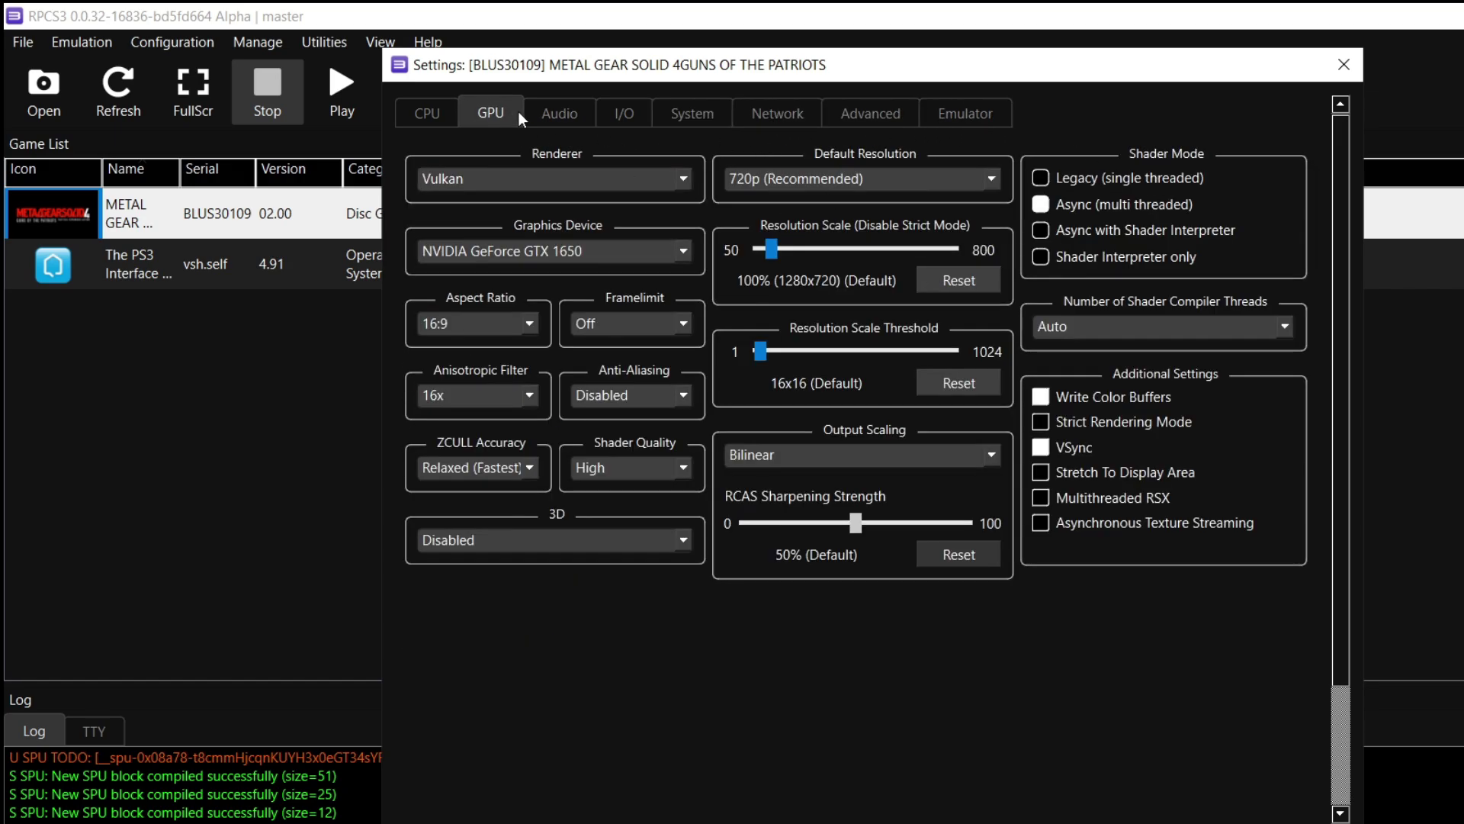
click(427, 113)
click(945, 111)
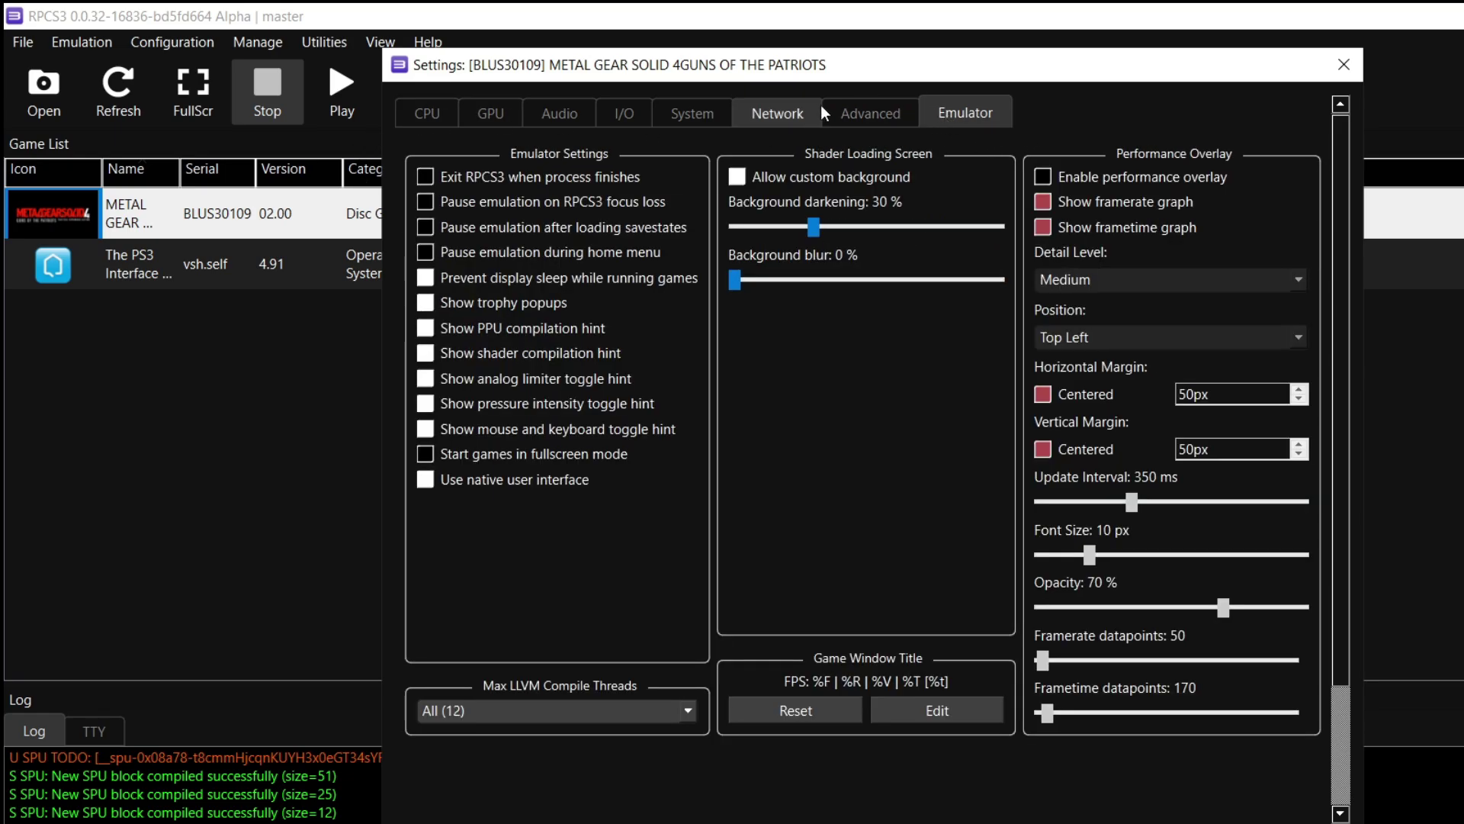
click(862, 108)
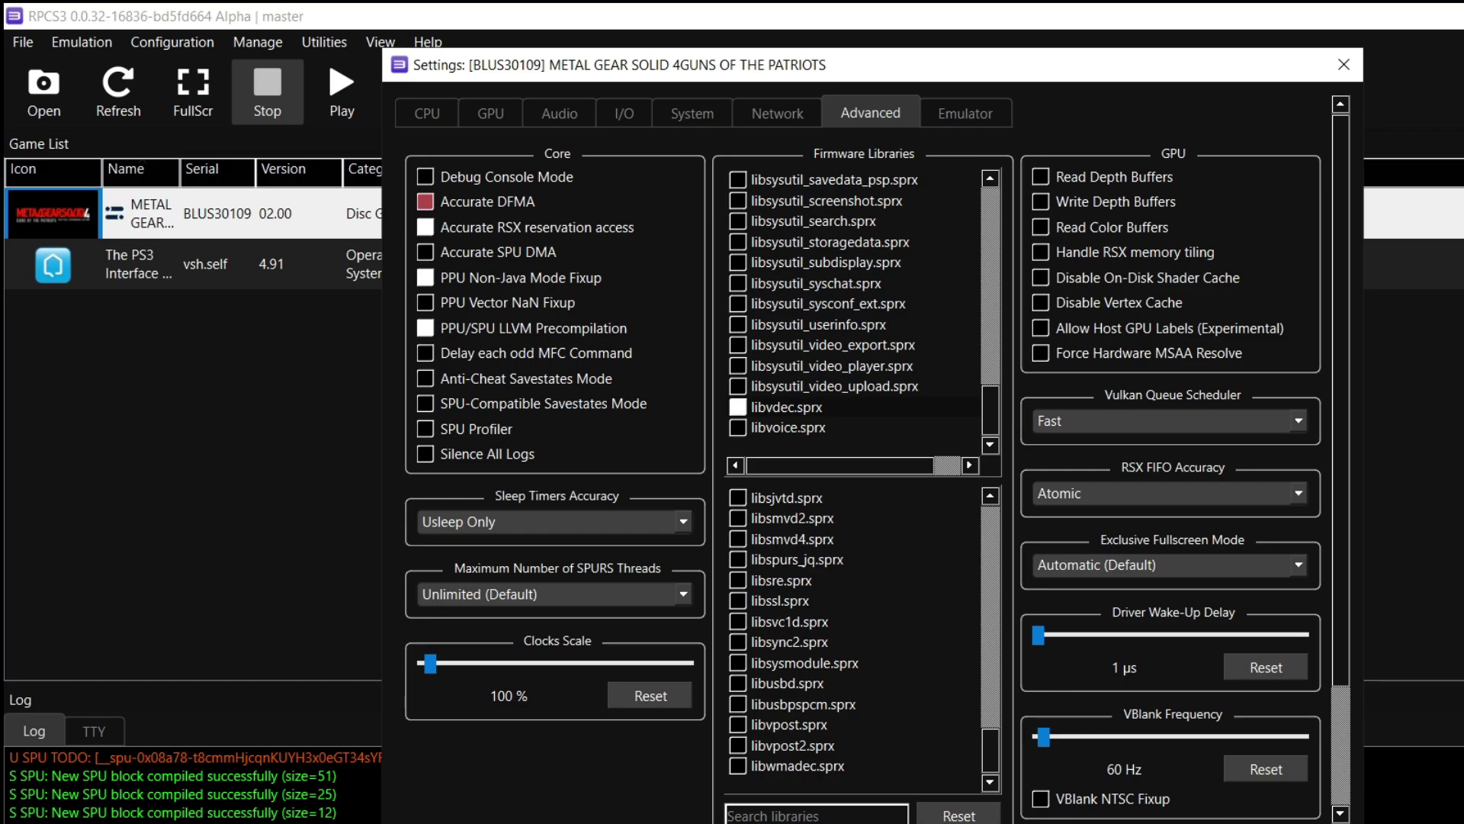
key(Escape)
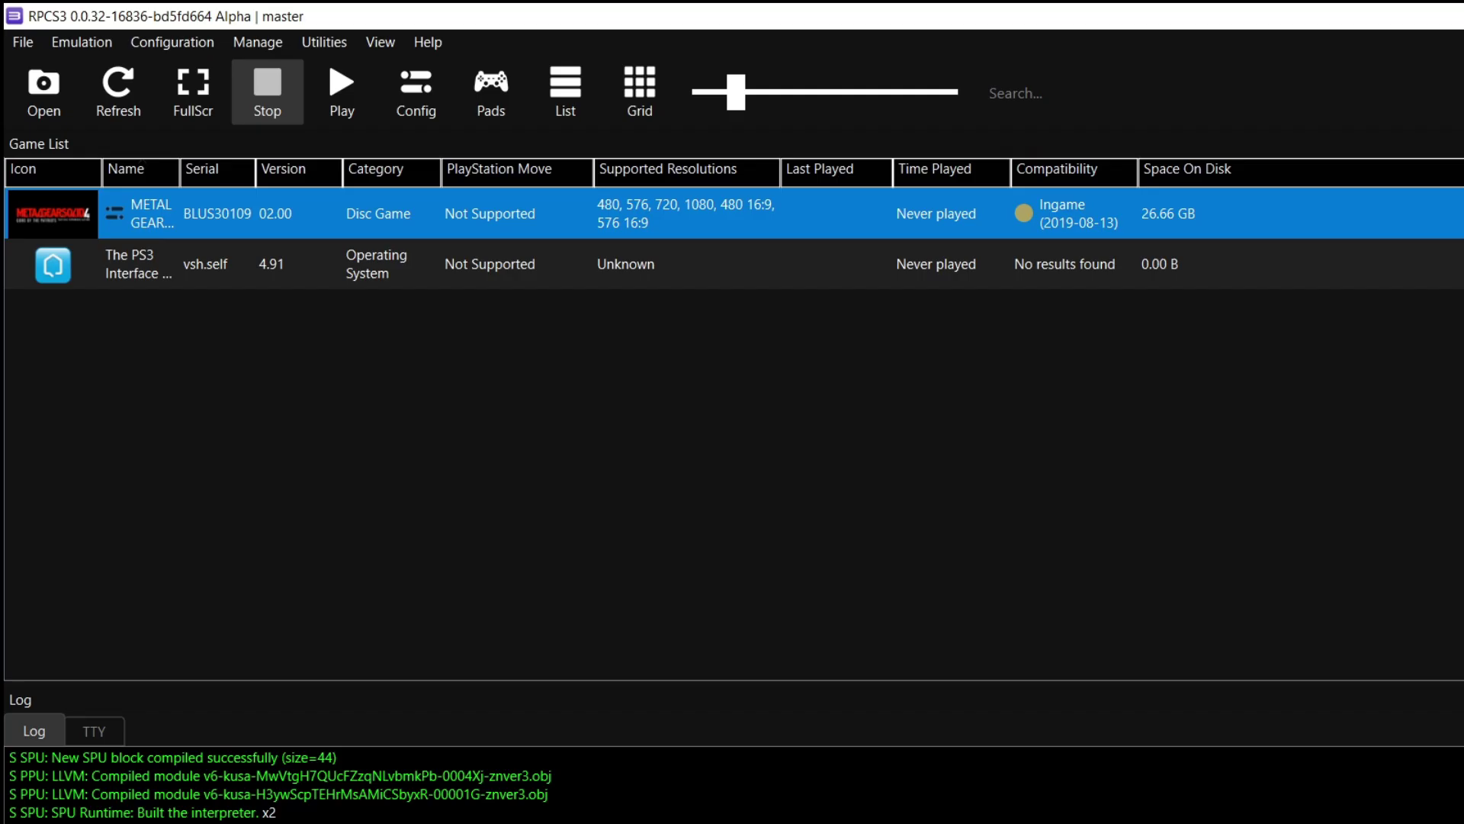
- Switch to File Explorer and copy patch.yml and patch.yml.old from the mgs4 folder
key(alt+Tab)
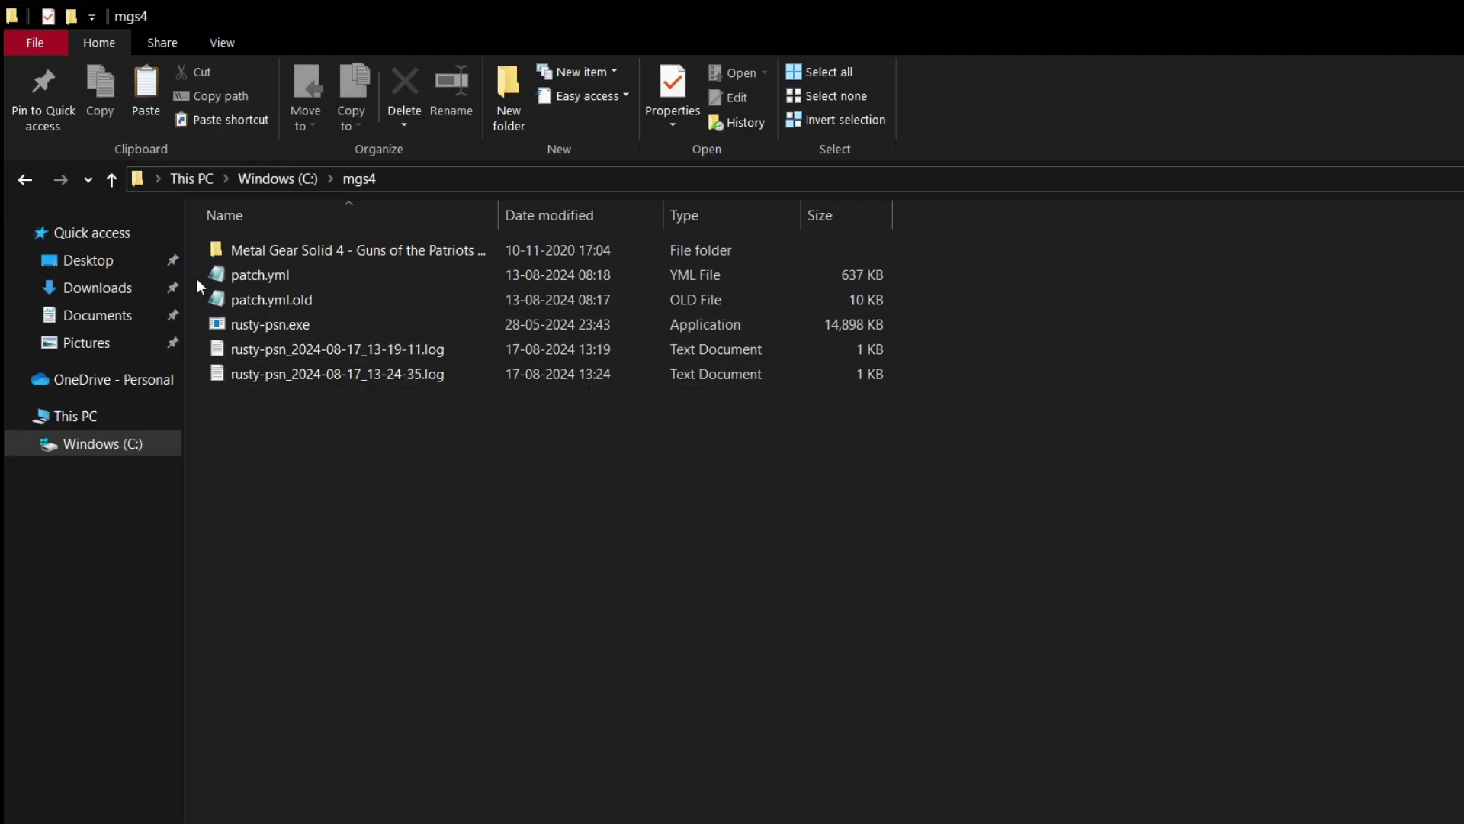
click(248, 278)
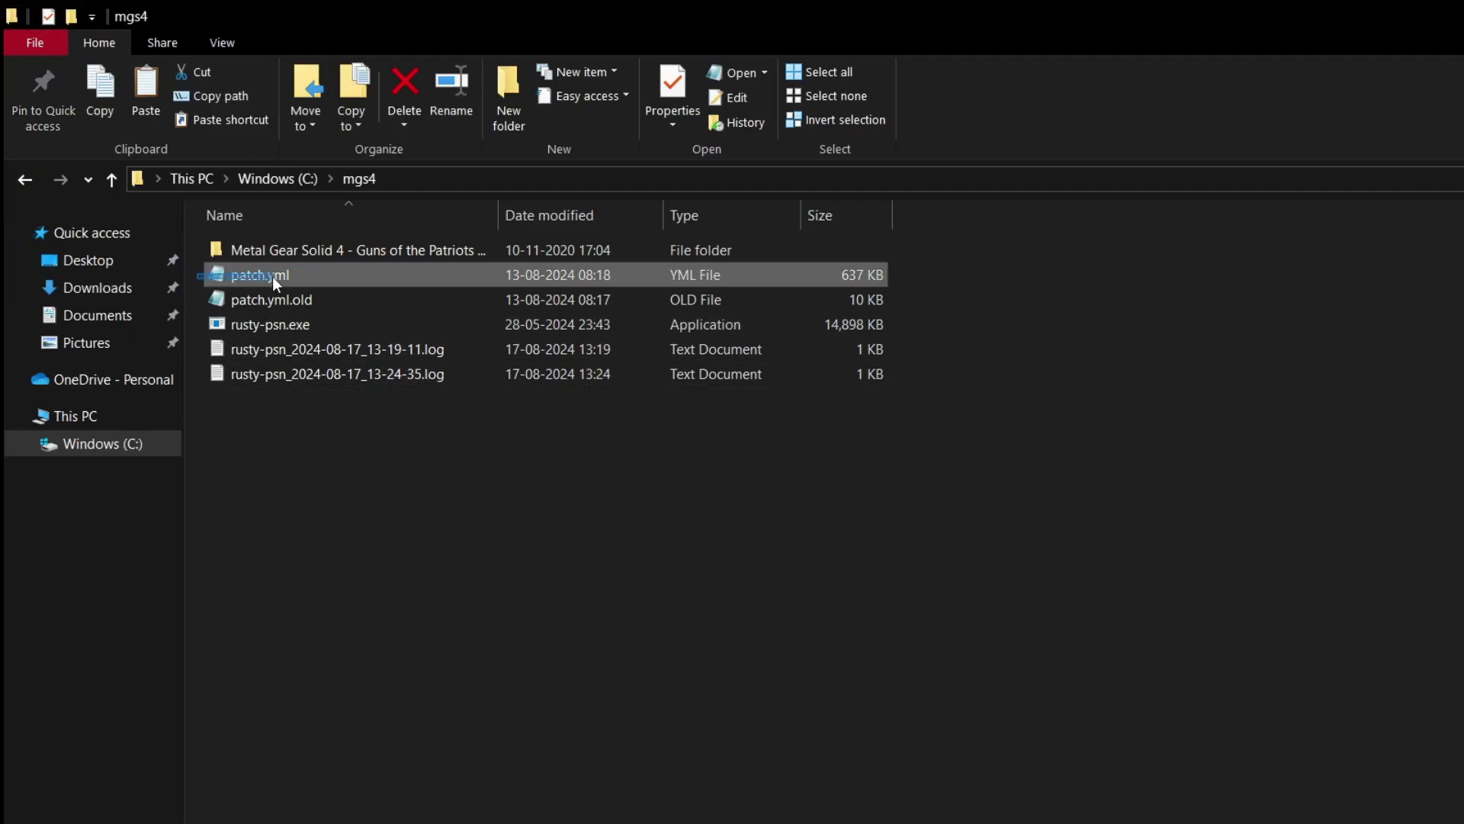
drag(272, 276, 285, 299)
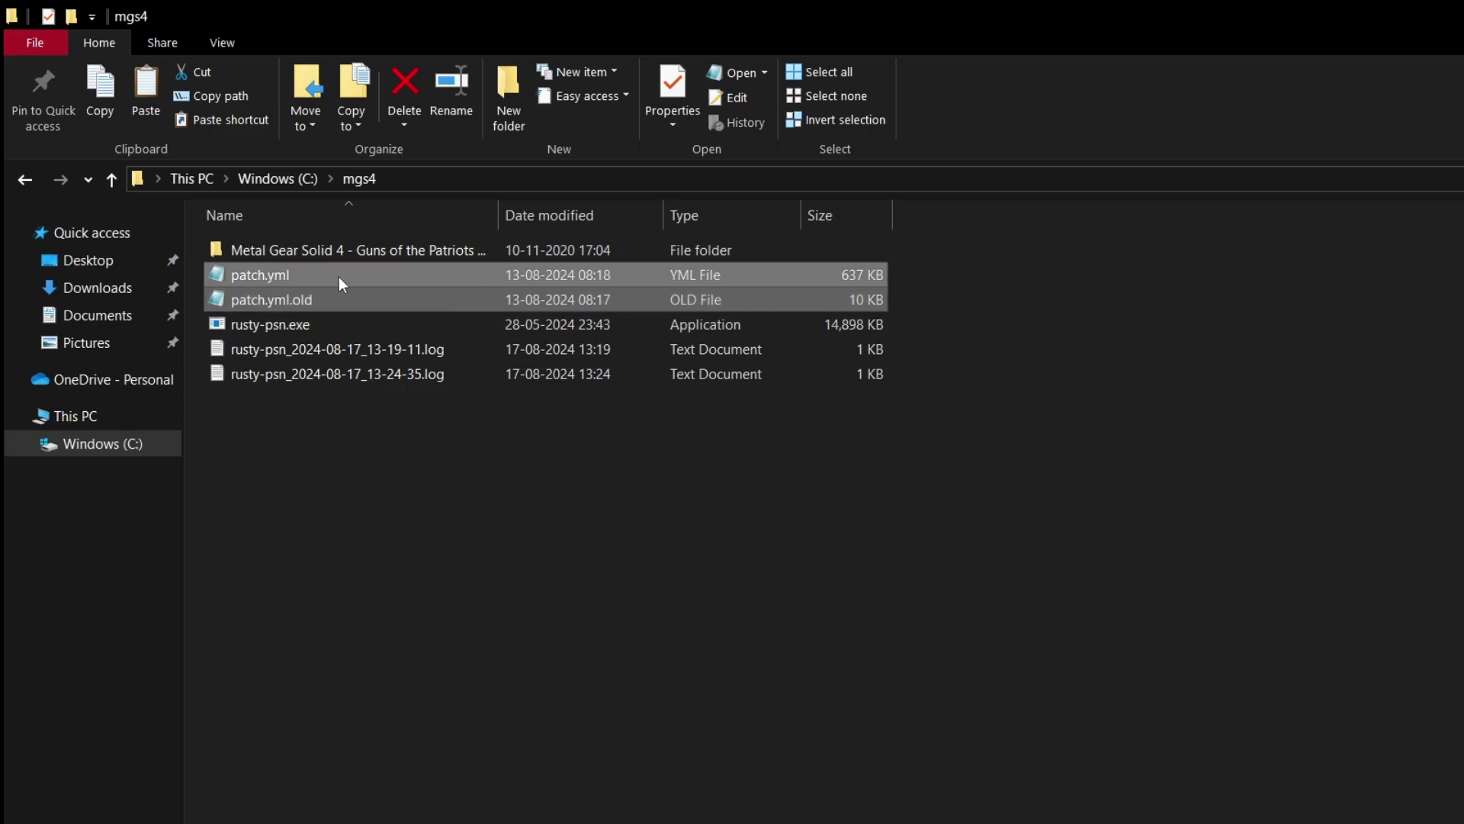
right_click(339, 276)
click(405, 488)
- Paste the two patch files into the patches folder inside C:\PLAYSTATION 3, replacing the existing files
click(24, 179)
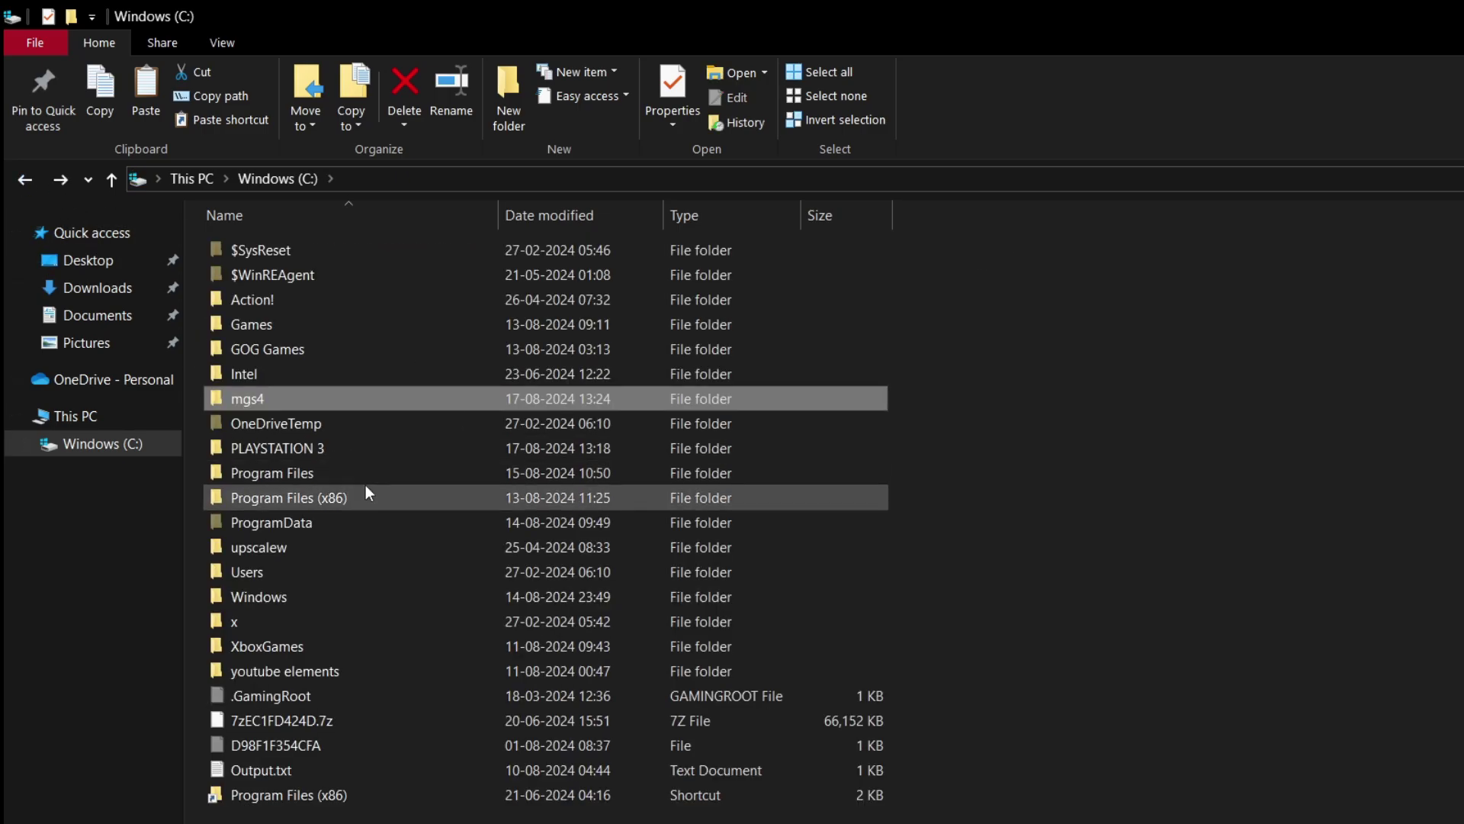
double_click(281, 456)
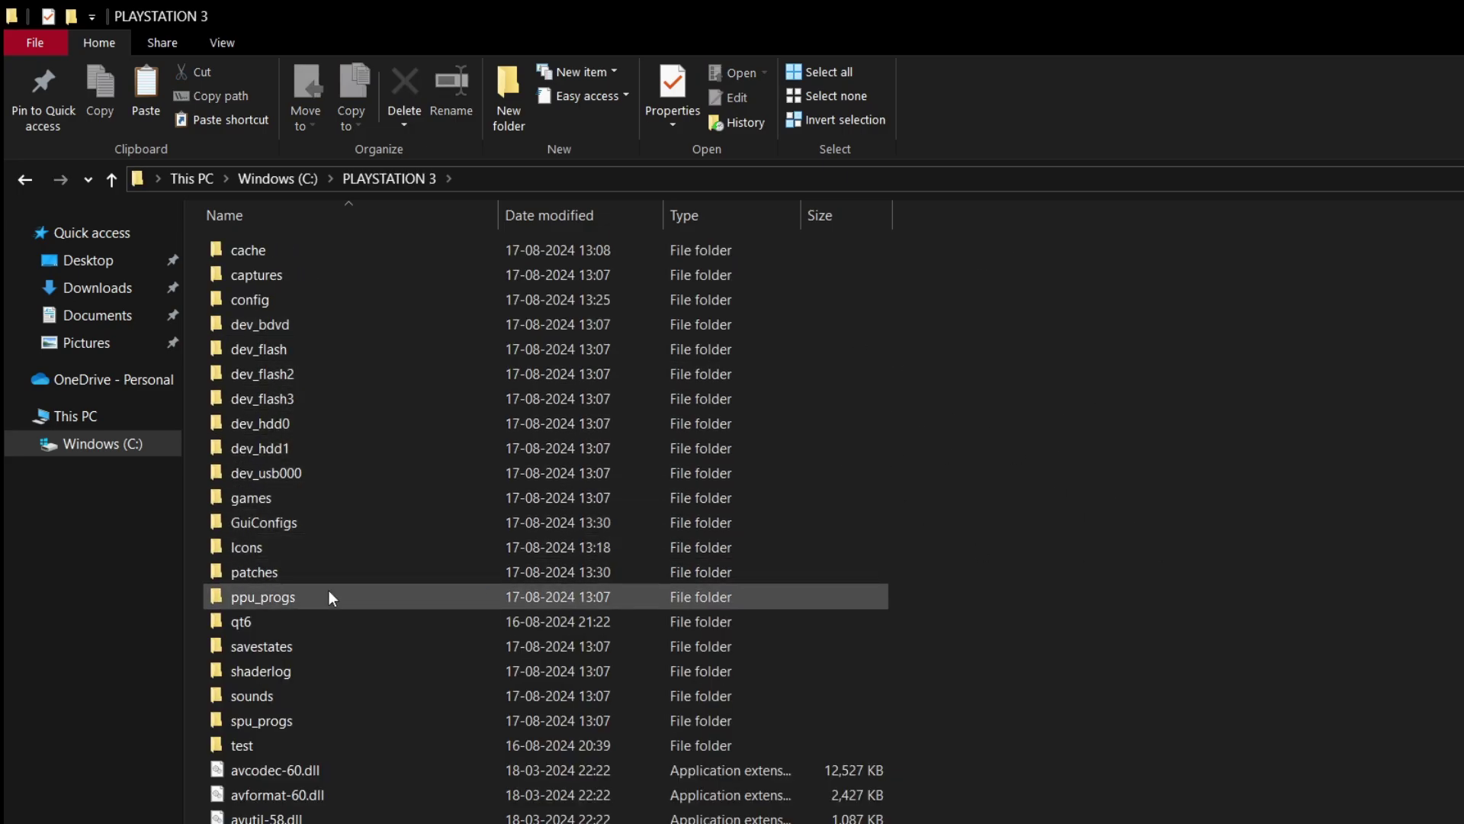
click(308, 572)
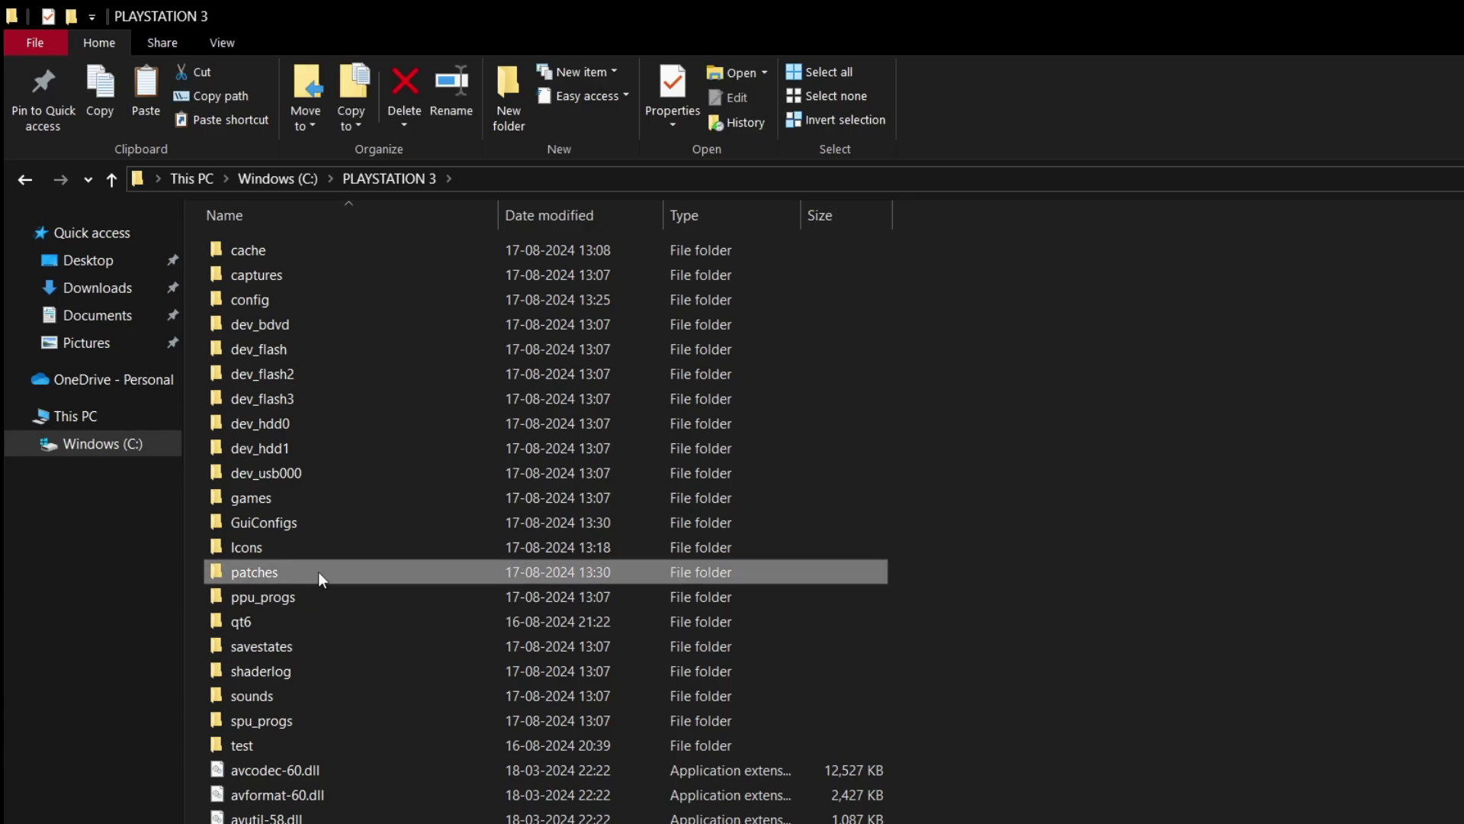
double_click(318, 570)
right_click(334, 420)
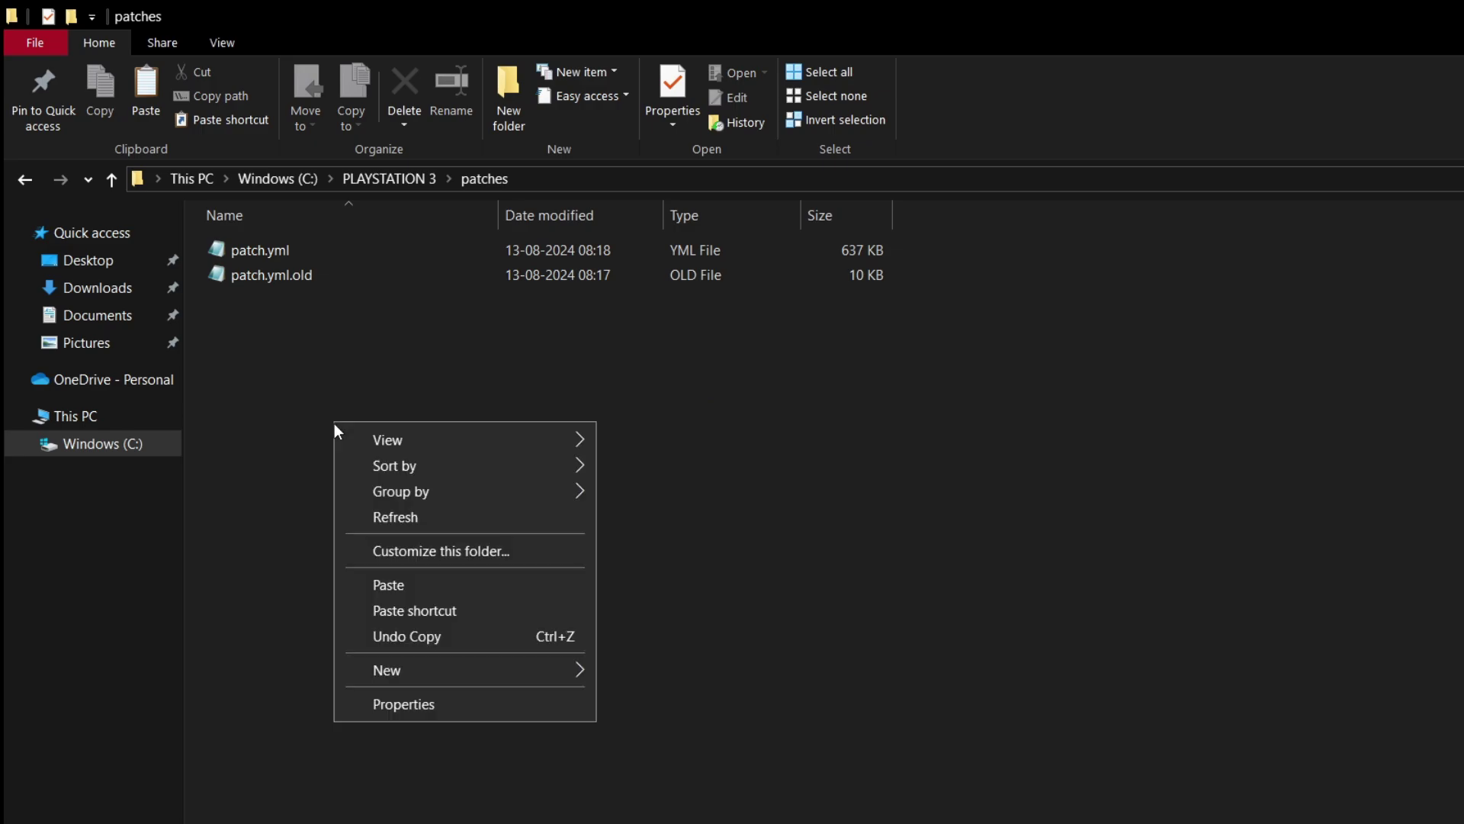
click(378, 585)
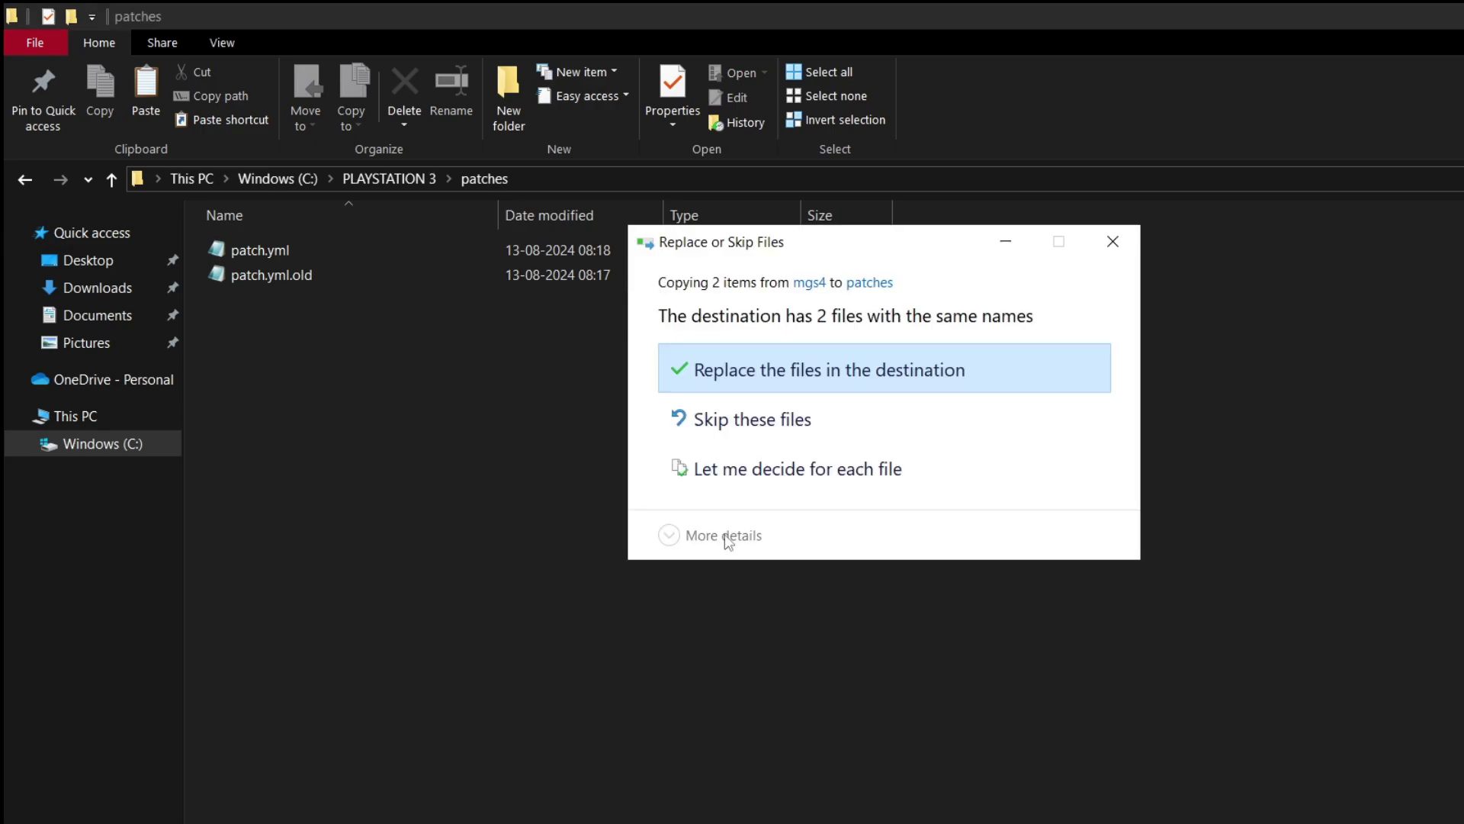
click(772, 387)
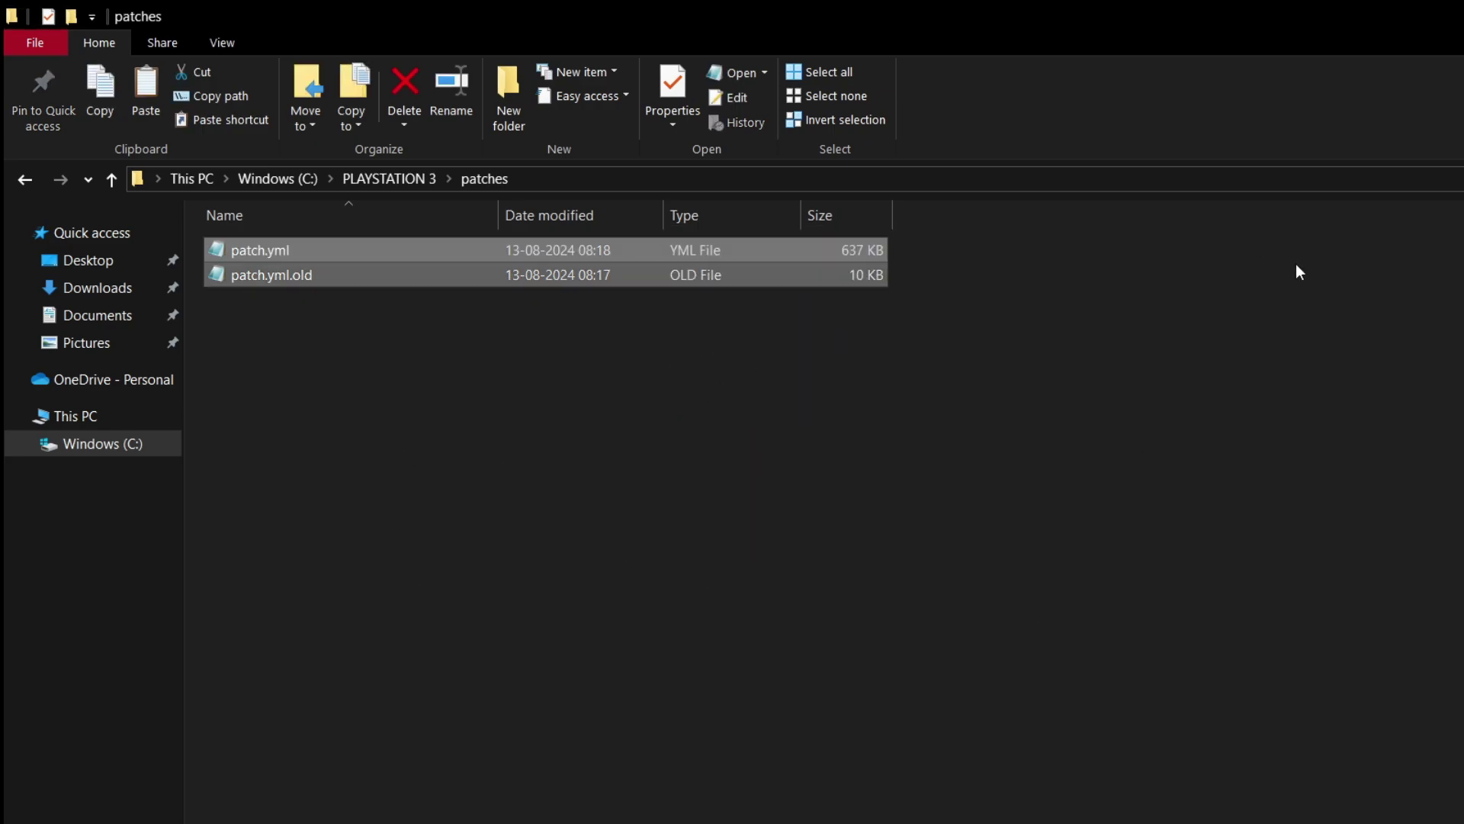
- Switch to RPCS3 and open the patch manager for Metal Gear Solid 4, dismissing the compatibility warning and declining the patch update
key(alt+Tab)
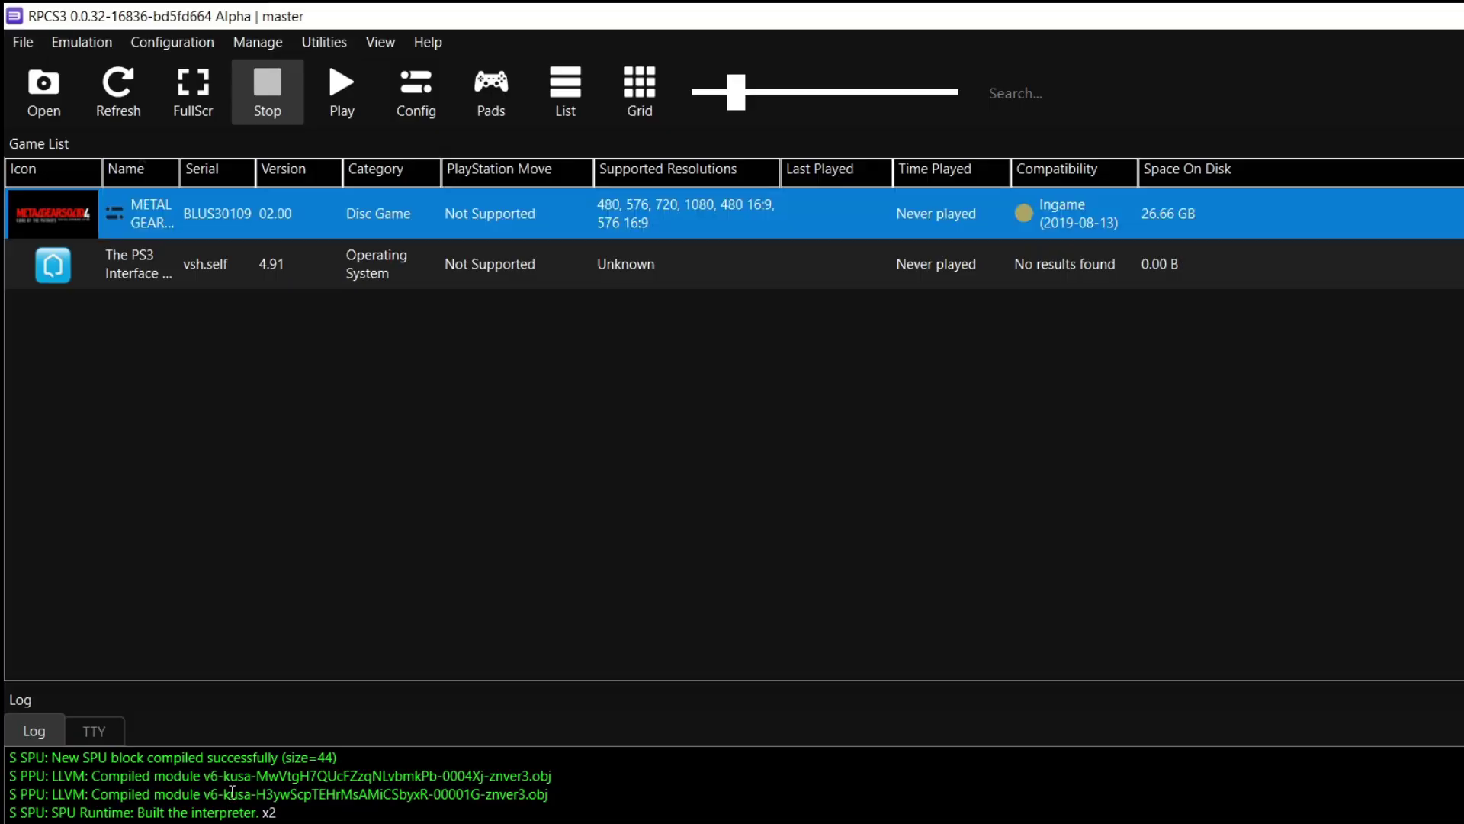
right_click(701, 218)
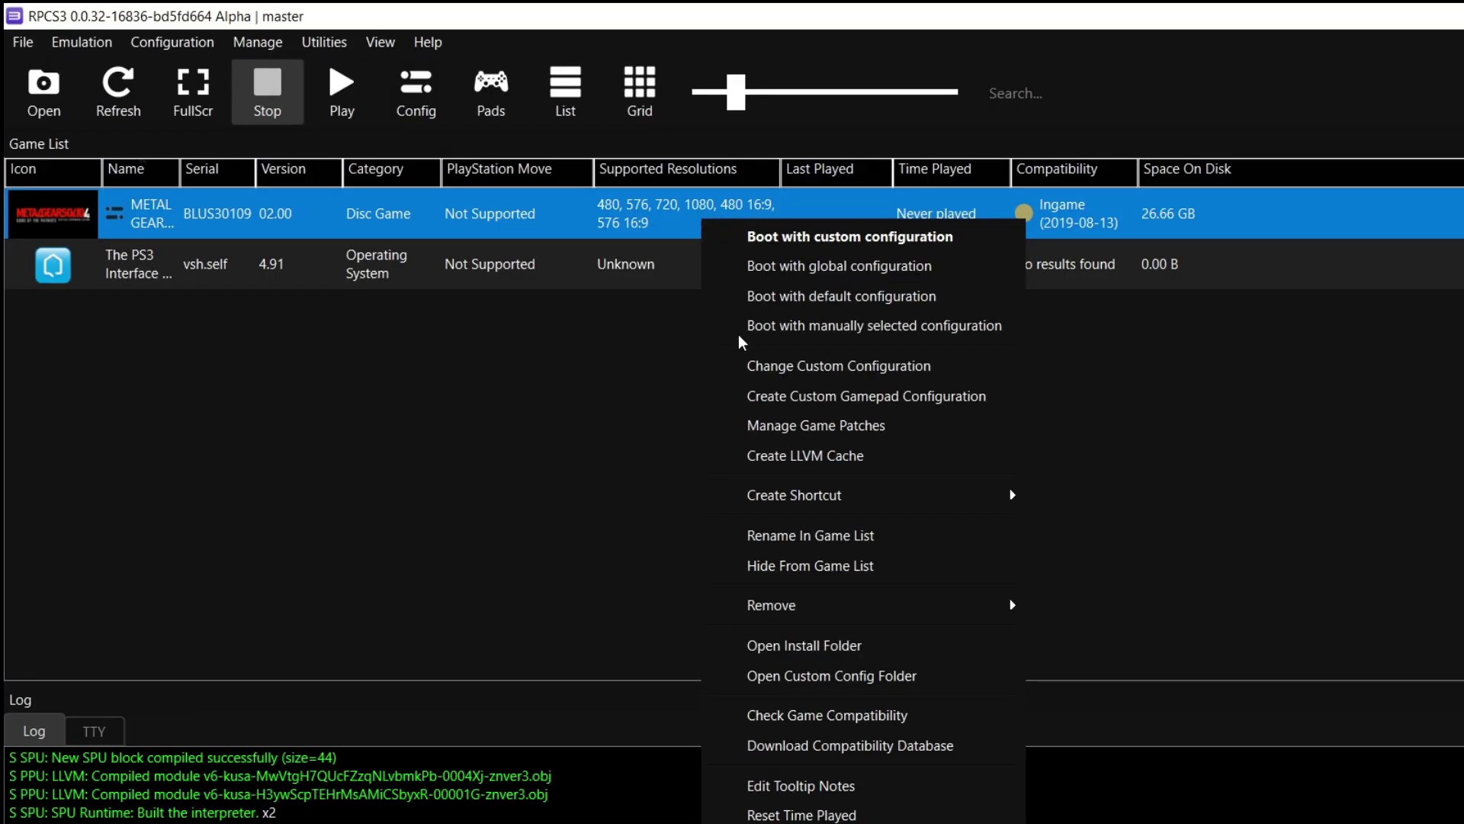
click(833, 432)
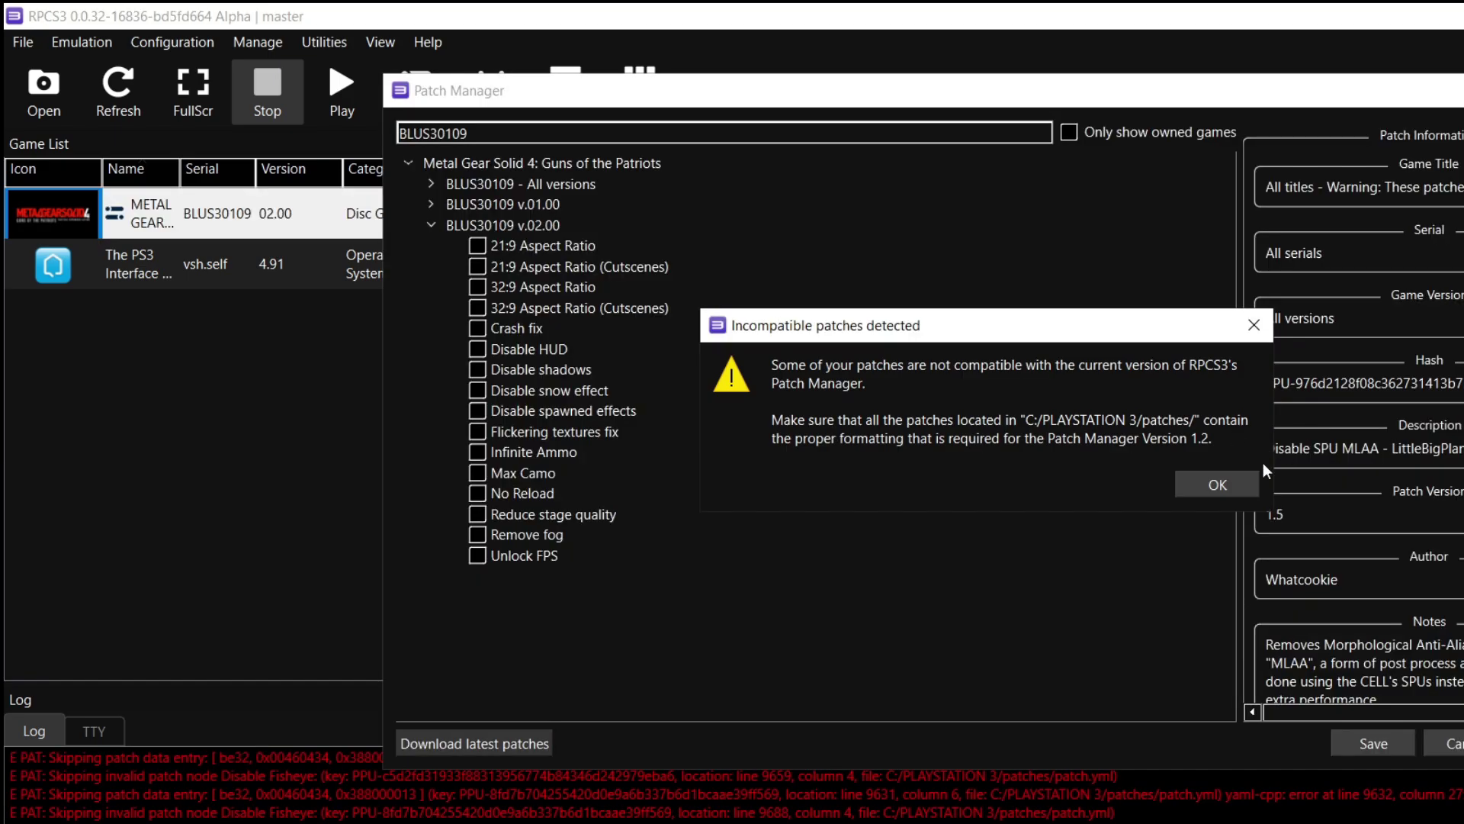
click(1218, 487)
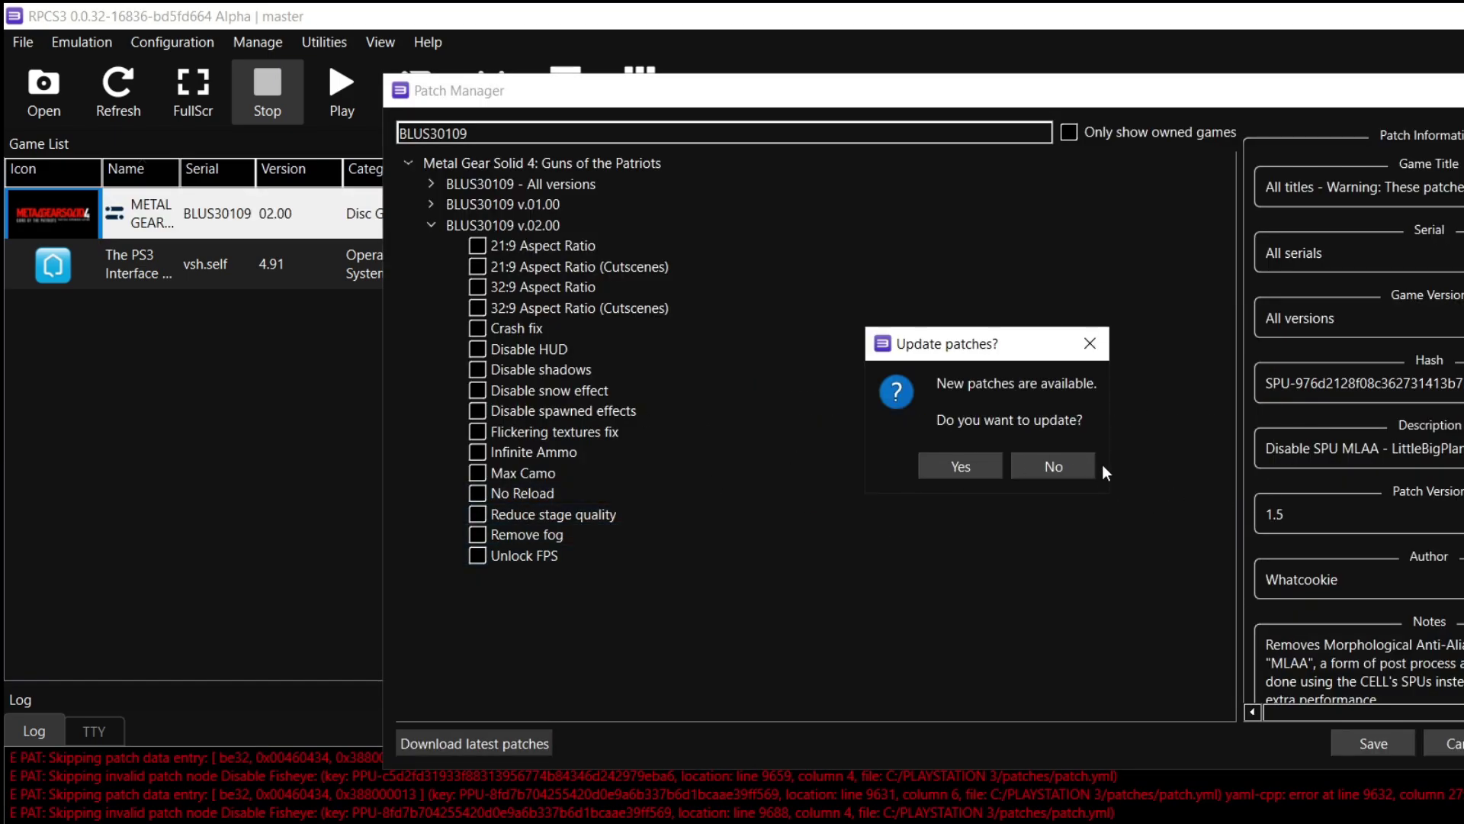
click(1042, 469)
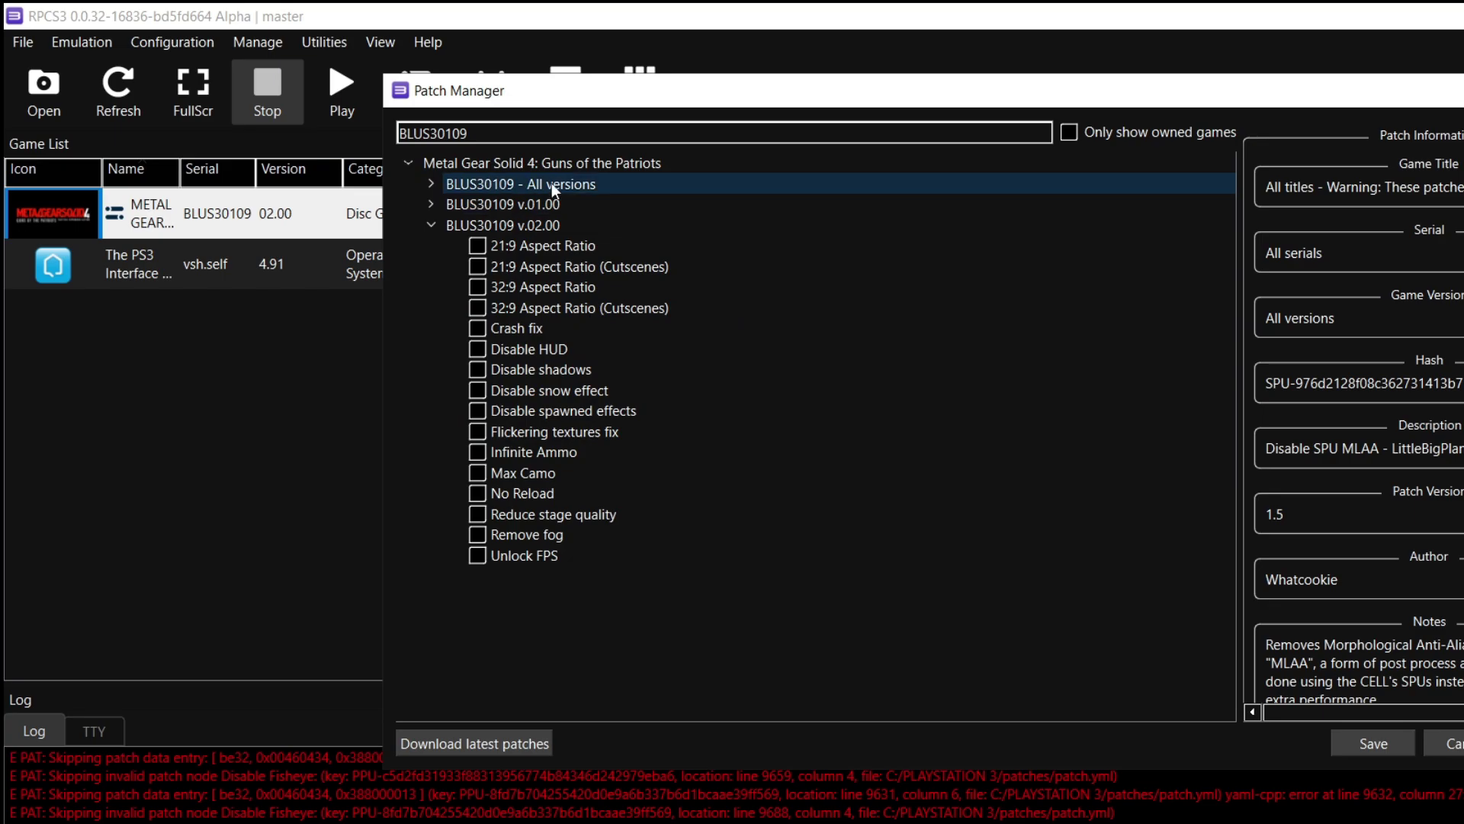
- Enable the cellSpurs urgent commands hack patches 4.91 and 4.90 under BLUS30109 - All versions
click(431, 185)
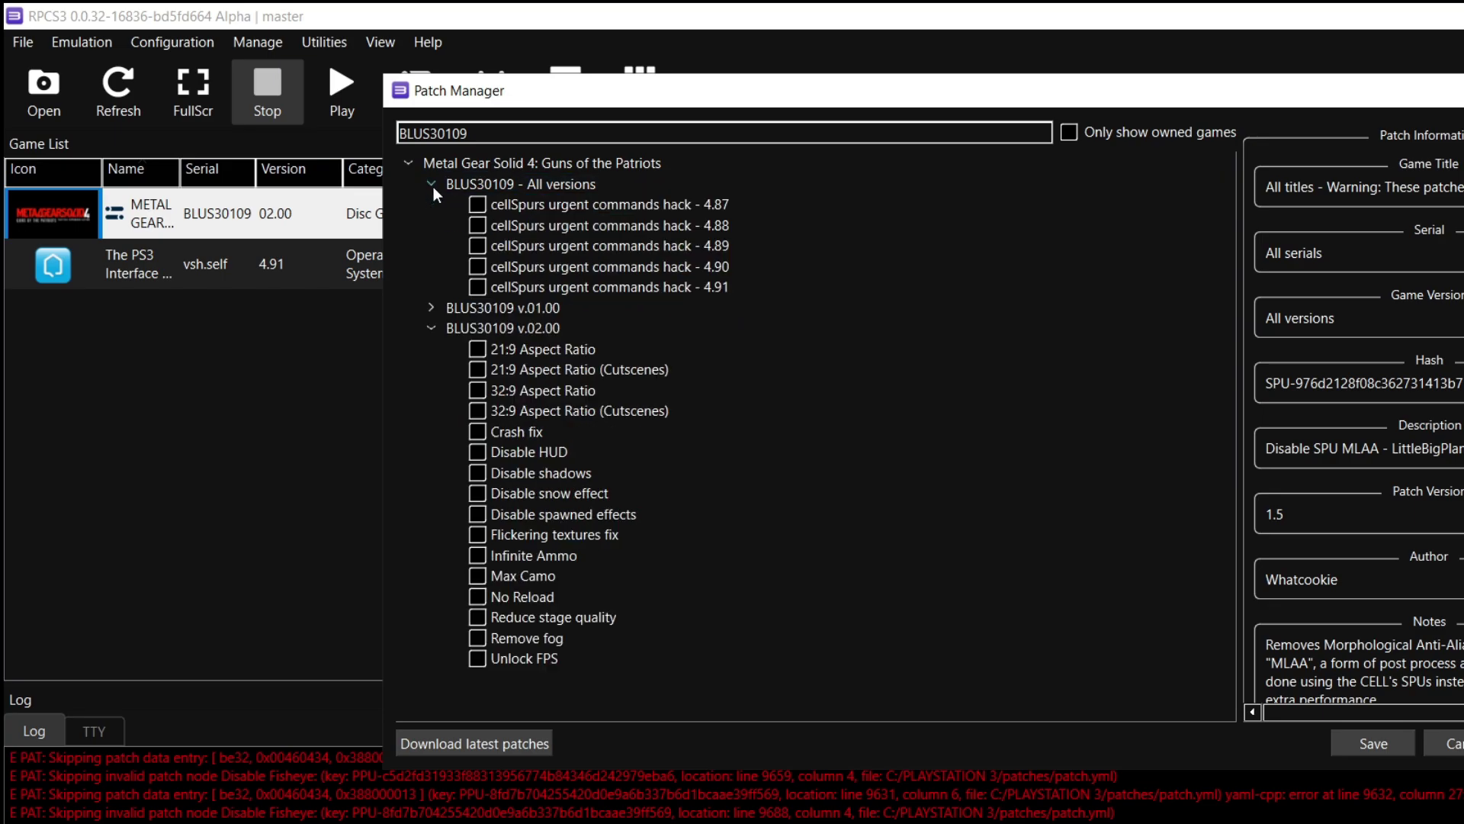
click(475, 294)
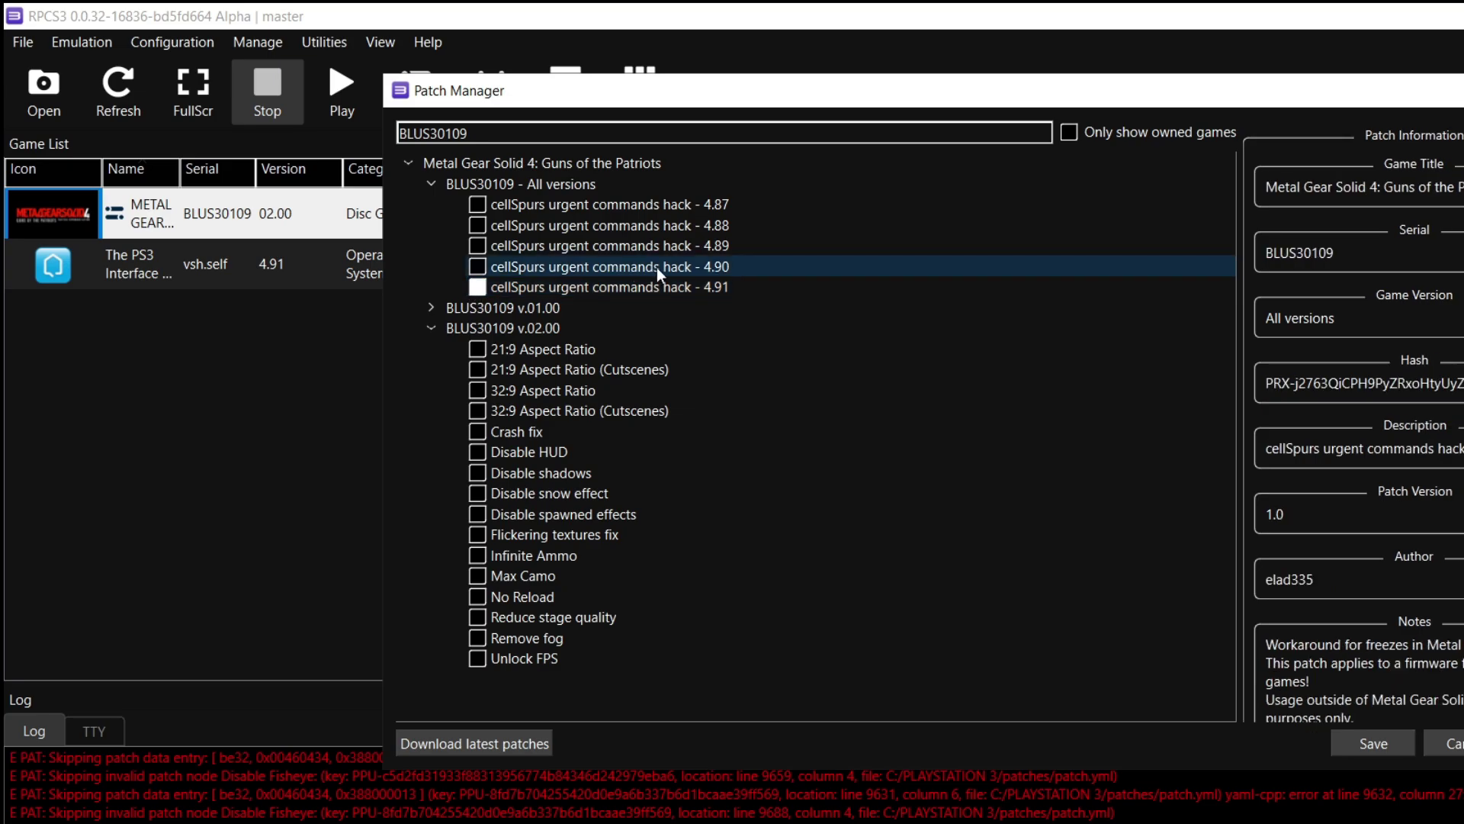
click(478, 268)
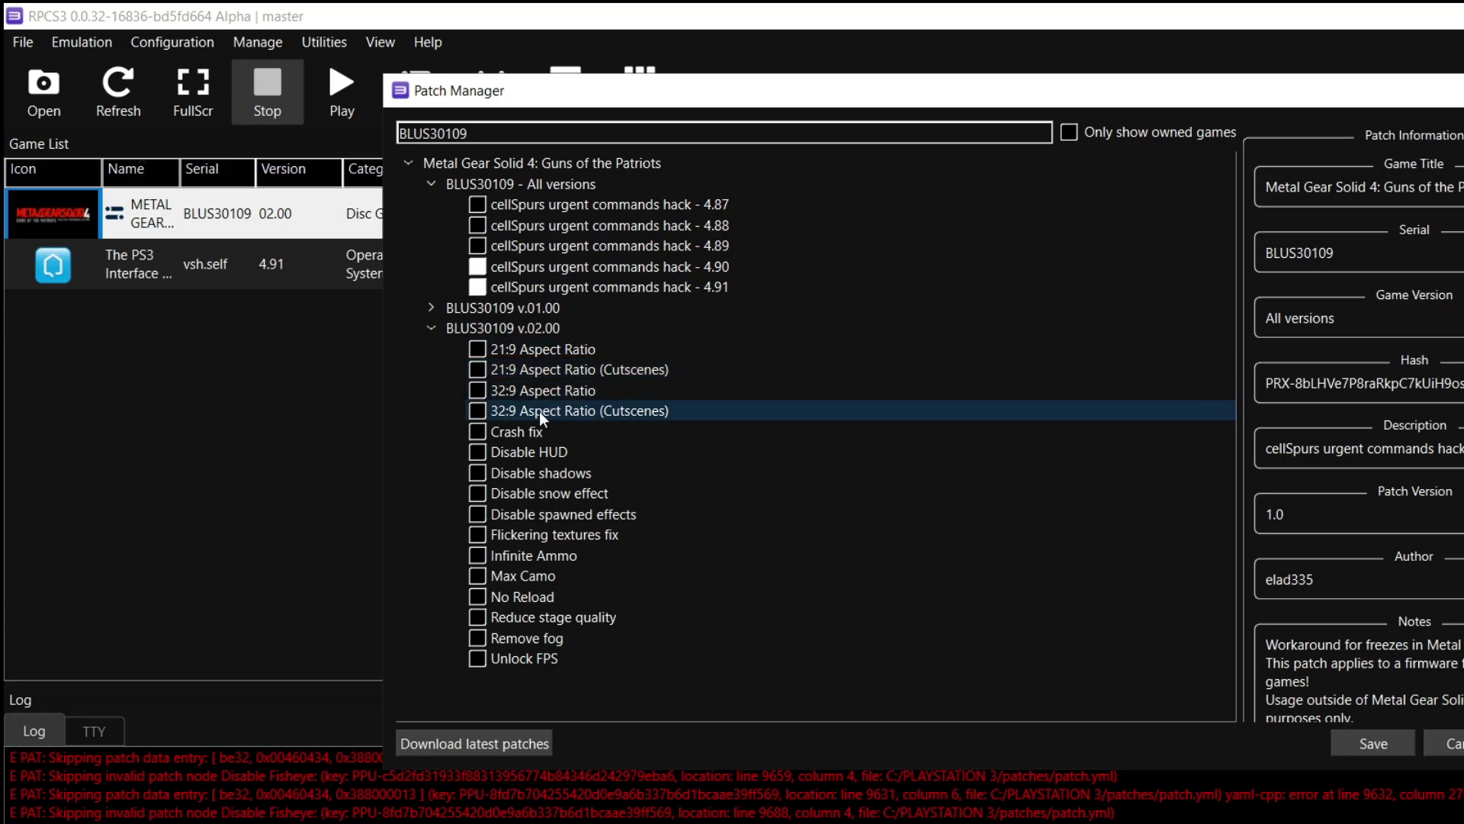
- Enable the Crash fix, Unlock FPS and Flickering textures fix patches under BLUS30109 v.02.00
click(476, 430)
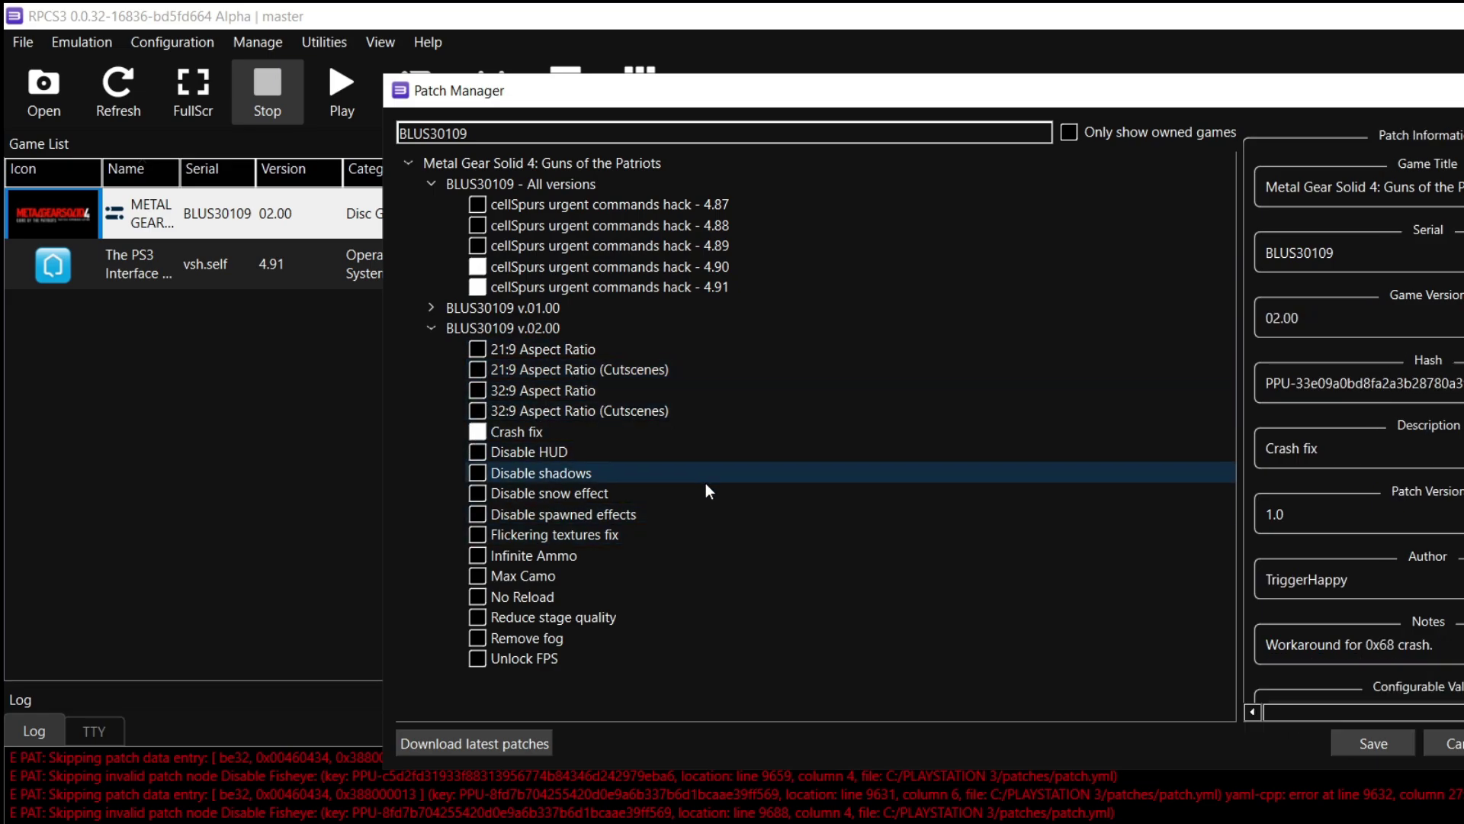
click(479, 653)
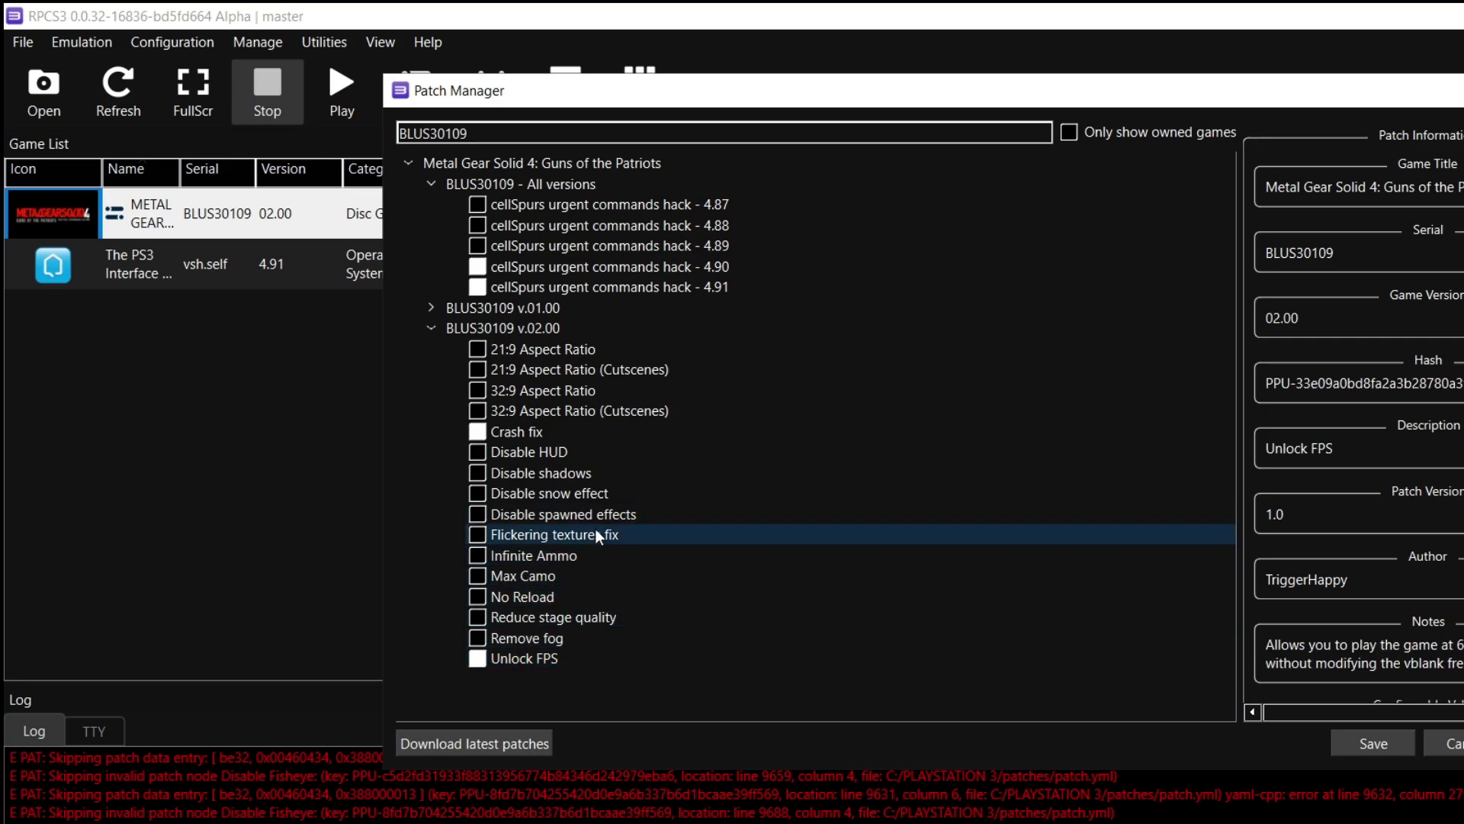
click(483, 536)
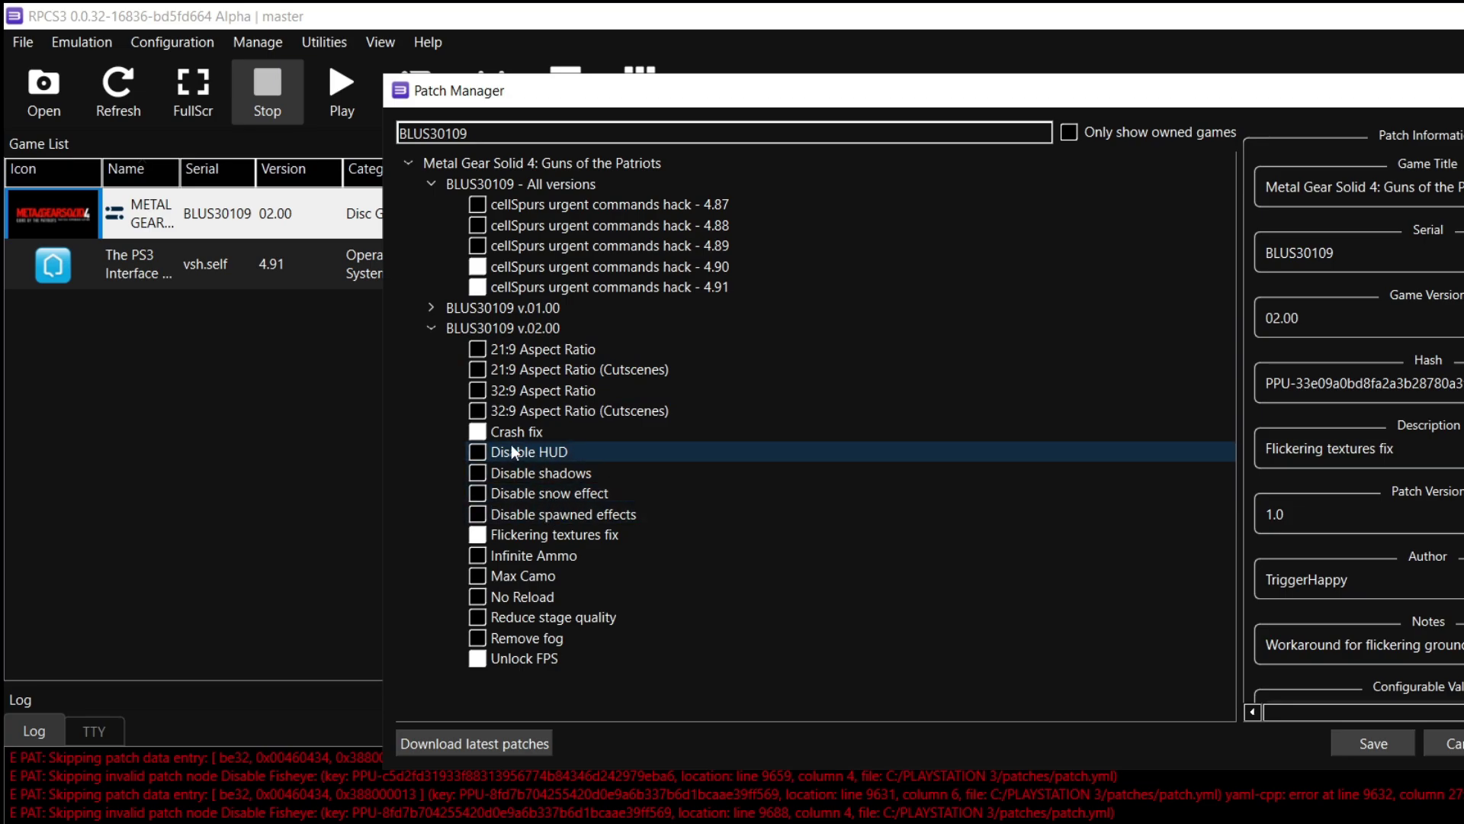
- Review the descriptions of the Disable shadows, snow effect, spawned effects and HUD patches, and of the Flickering textures fix
click(499, 476)
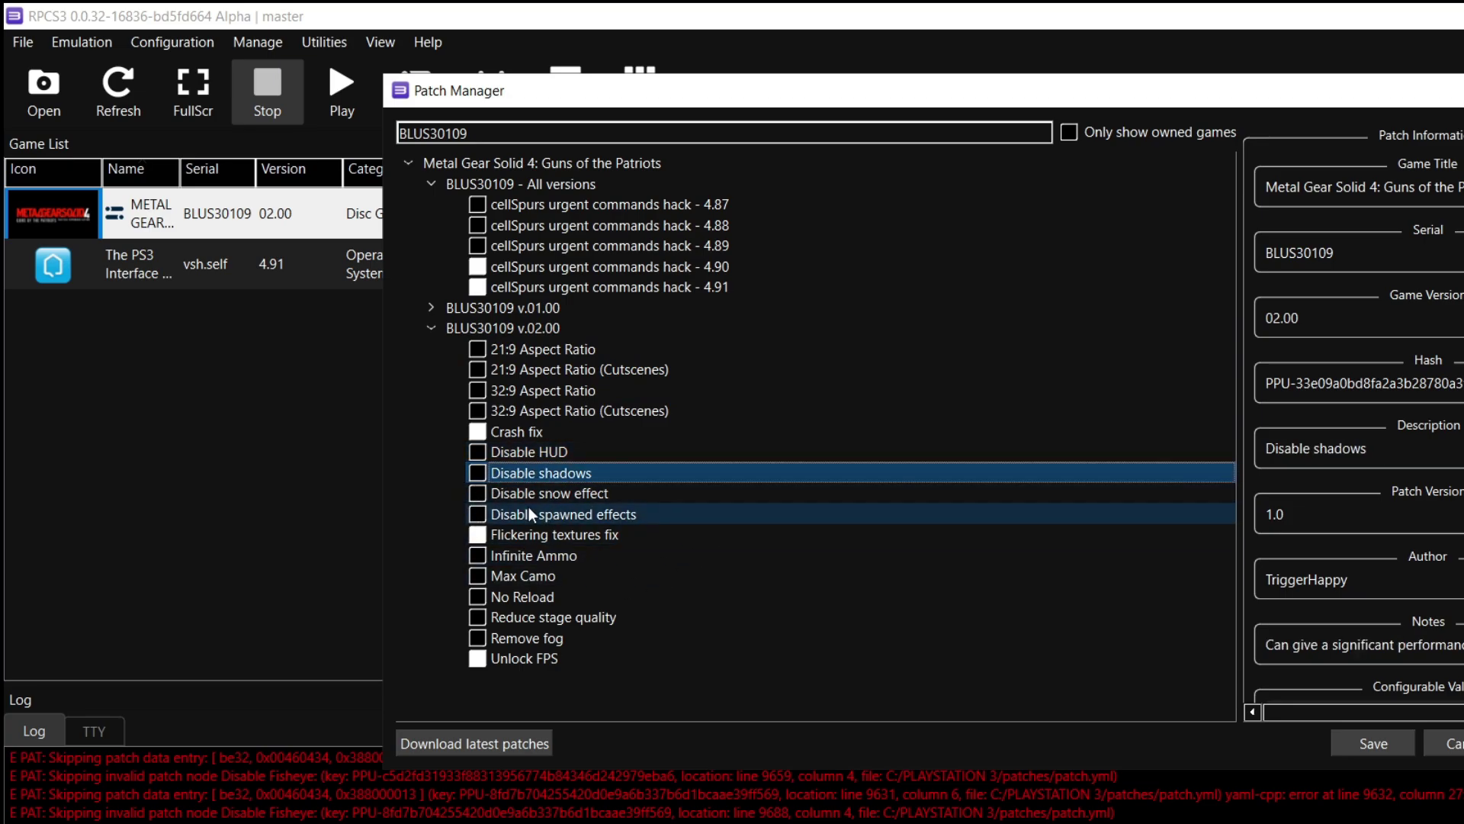
click(529, 496)
click(565, 516)
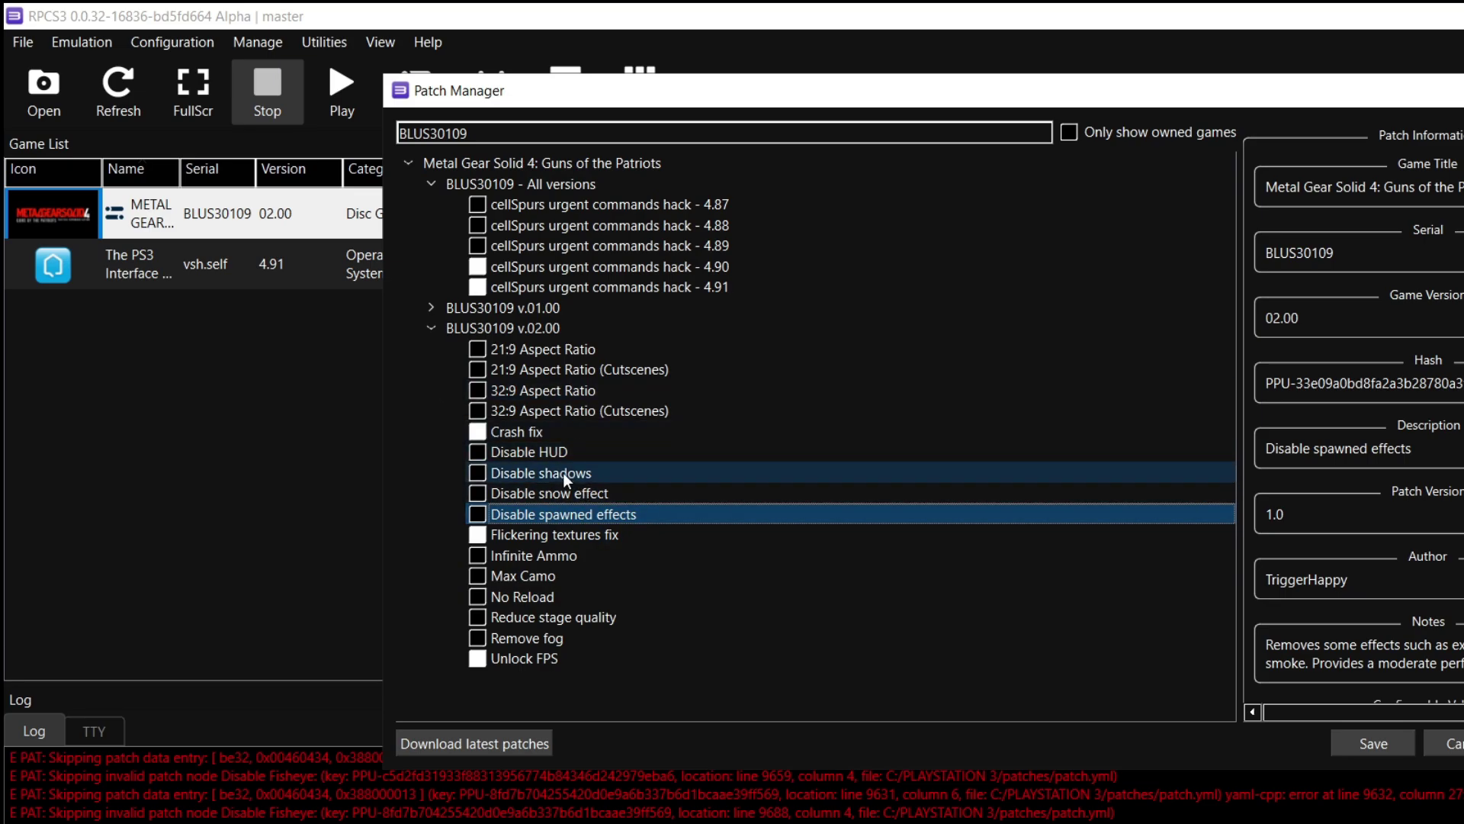
click(548, 456)
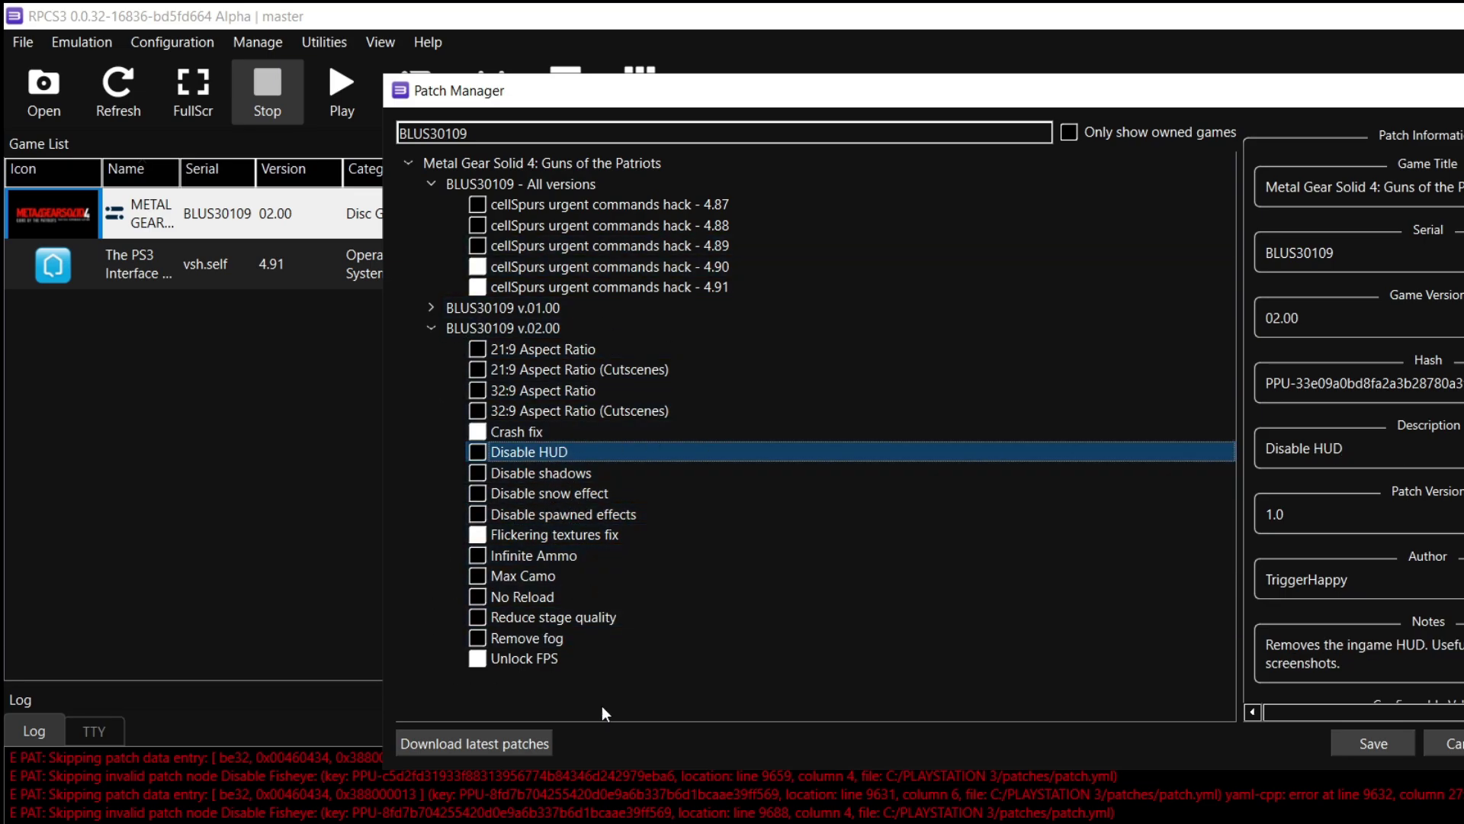
click(528, 534)
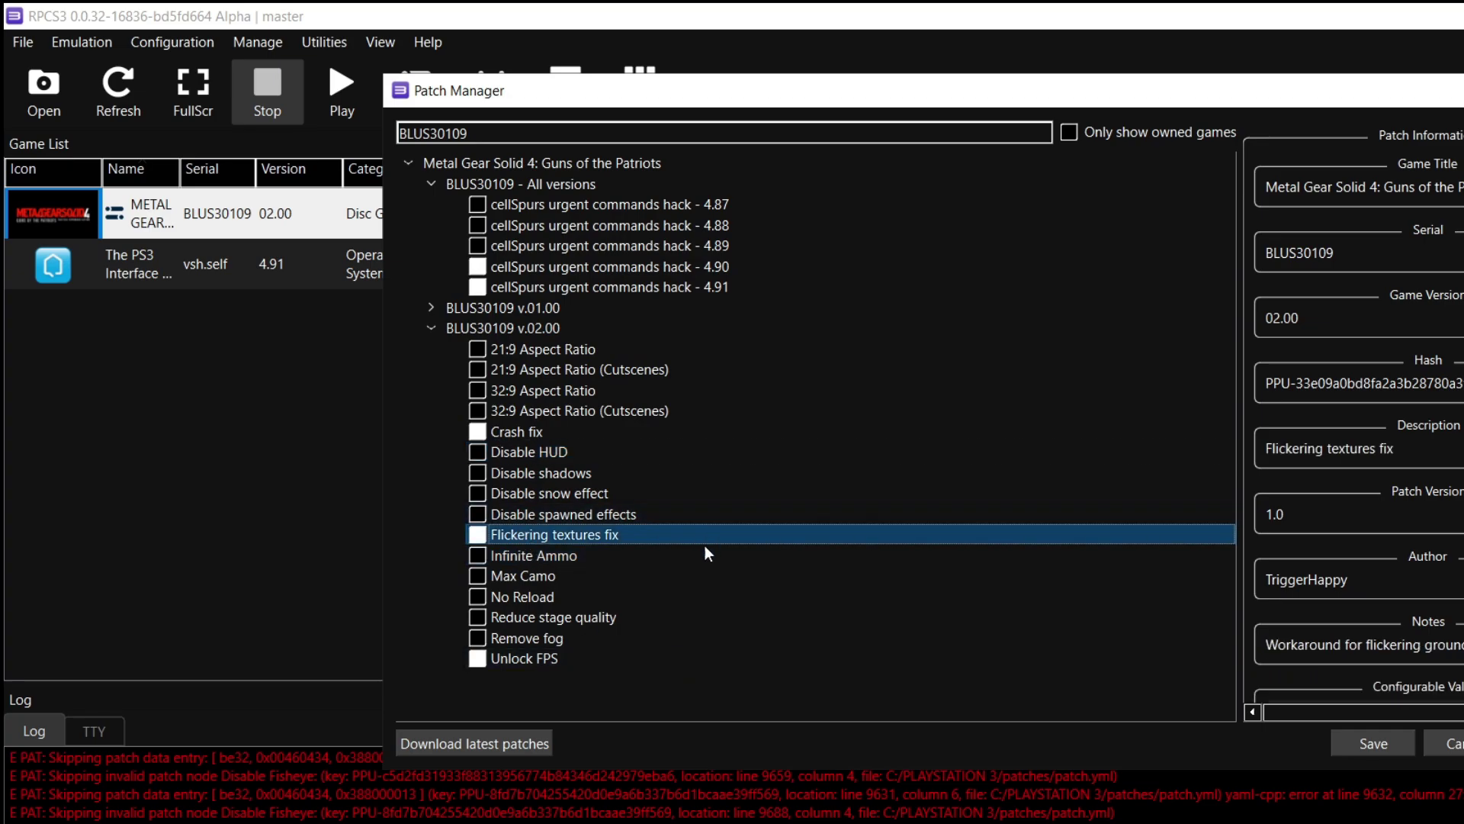
- Save the patch selection and boot Metal Gear Solid 4 from the game list
click(1453, 747)
click(1399, 744)
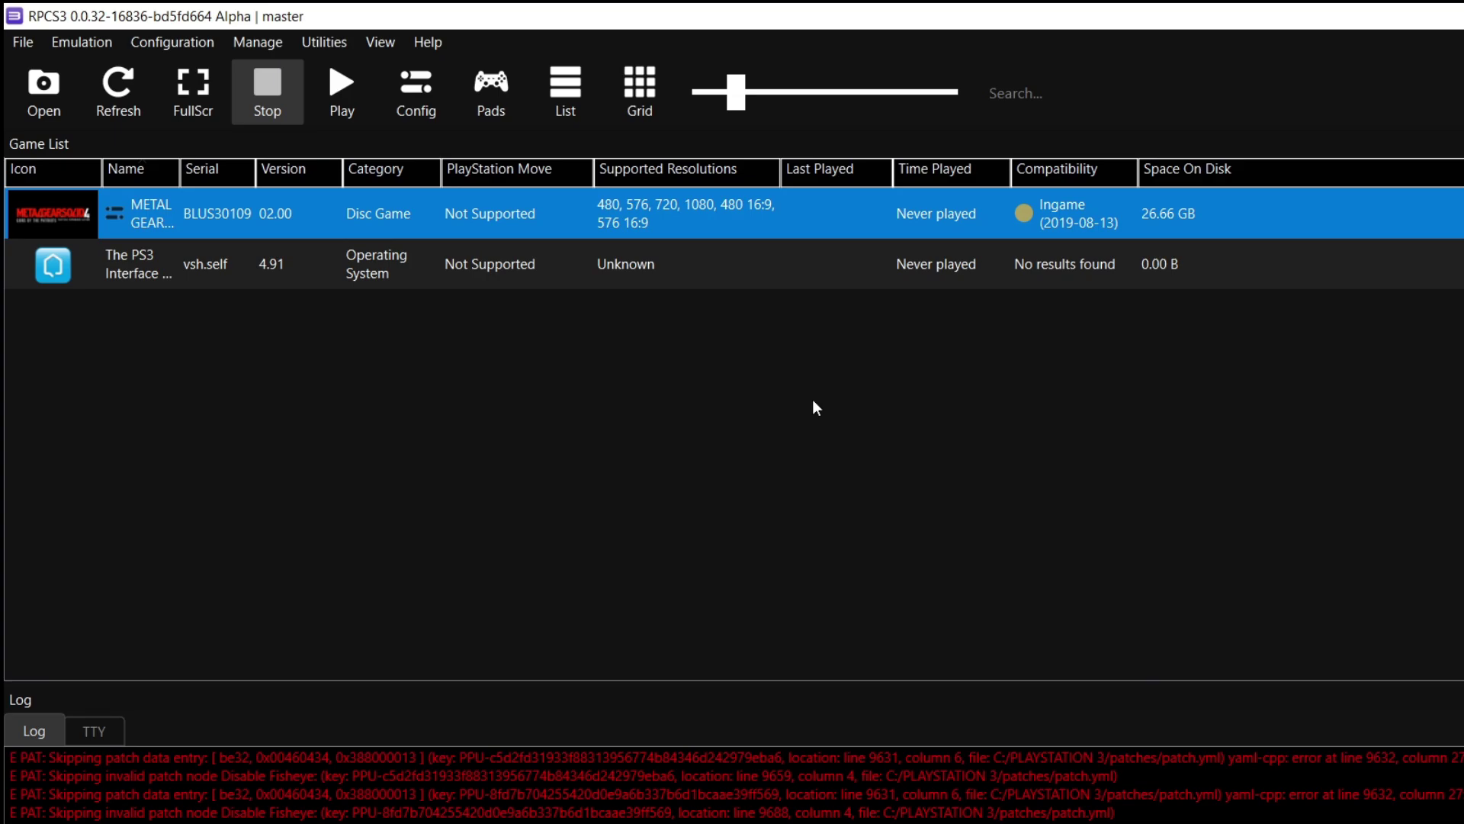
right_click(792, 200)
click(909, 217)
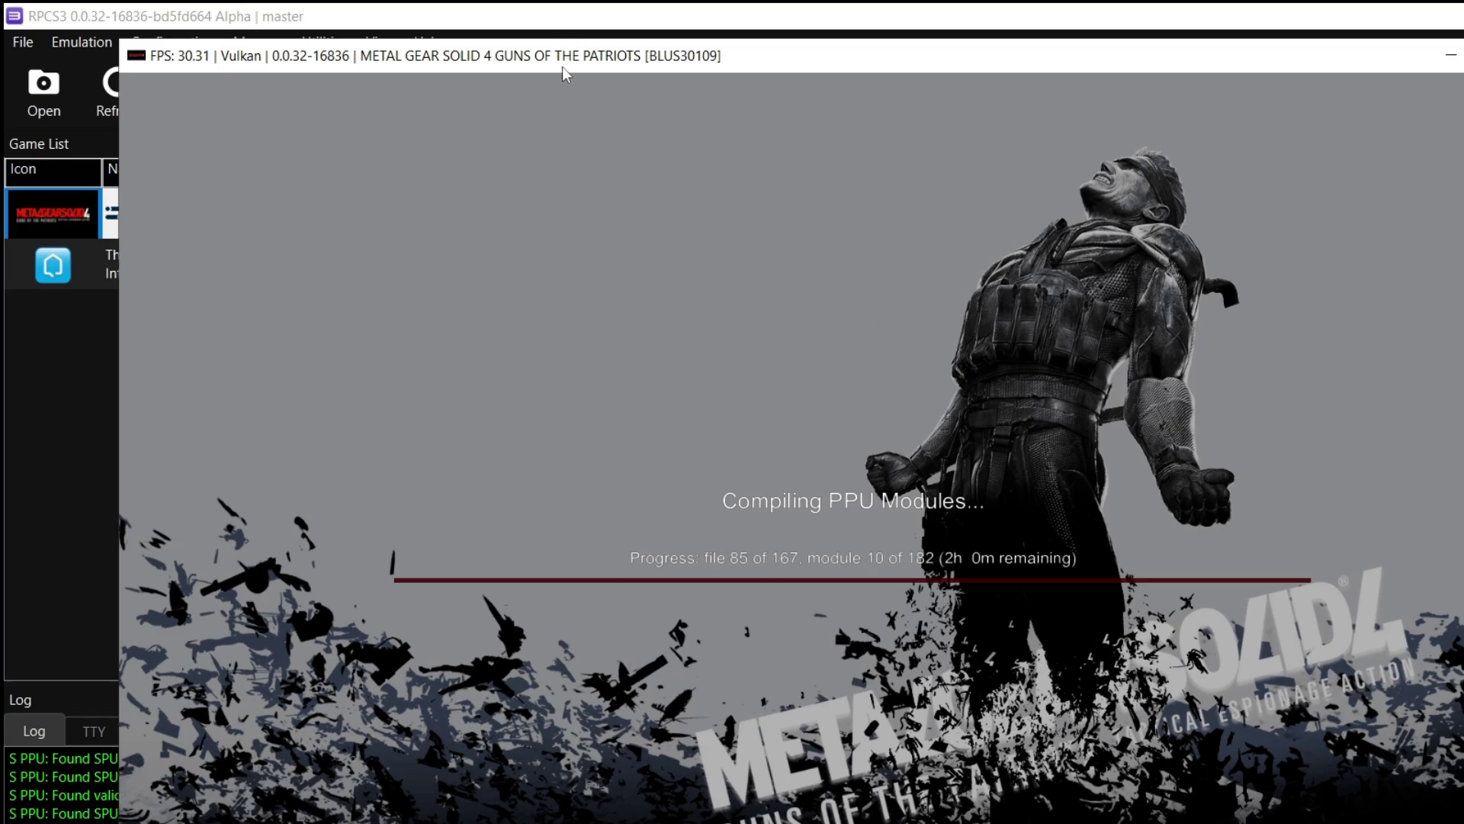
- Move the game window aside and examine the cache removal options for all titles in the main emulator window
drag(561, 62, 684, 62)
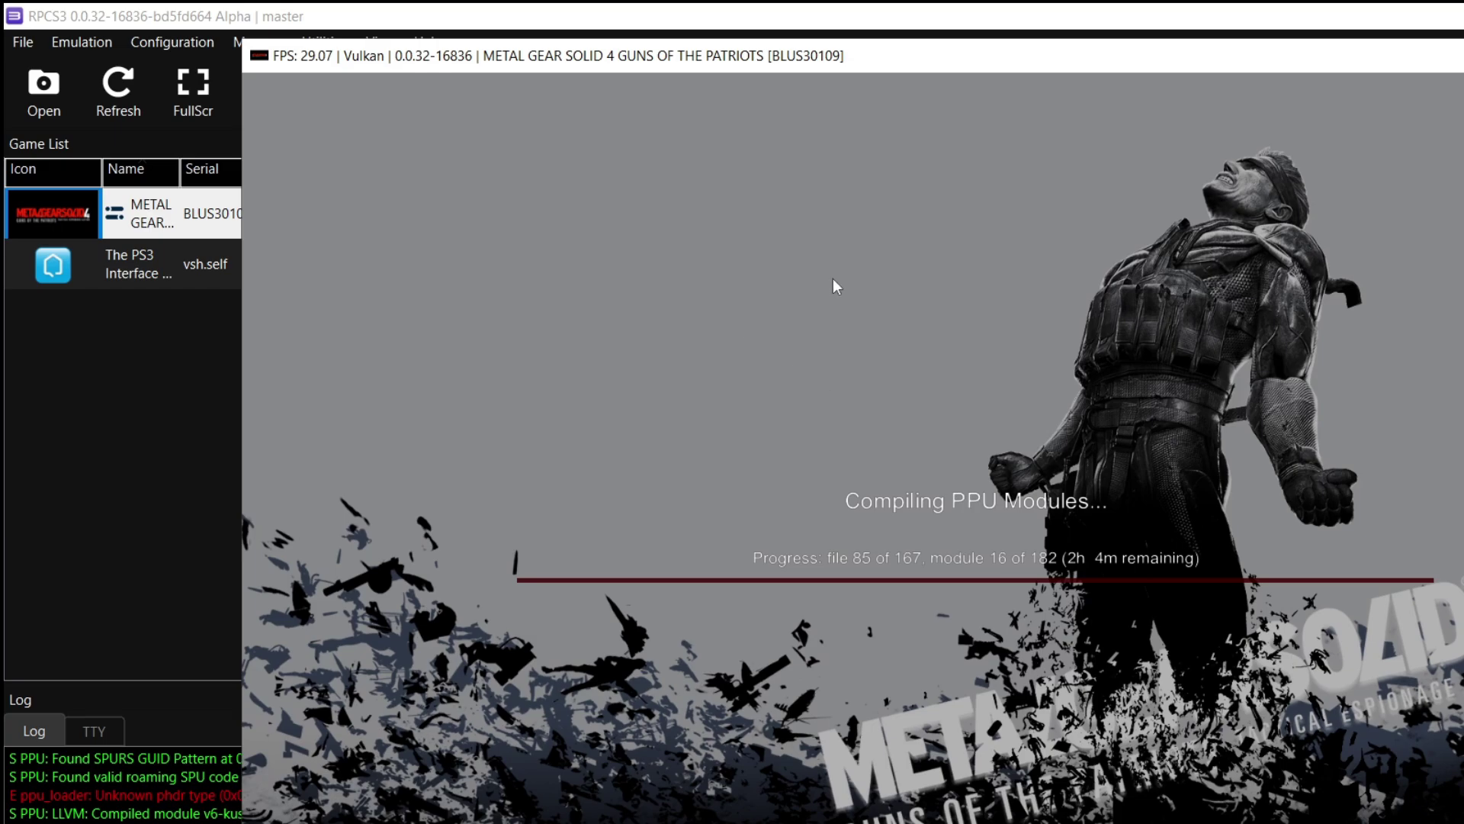
click(13, 45)
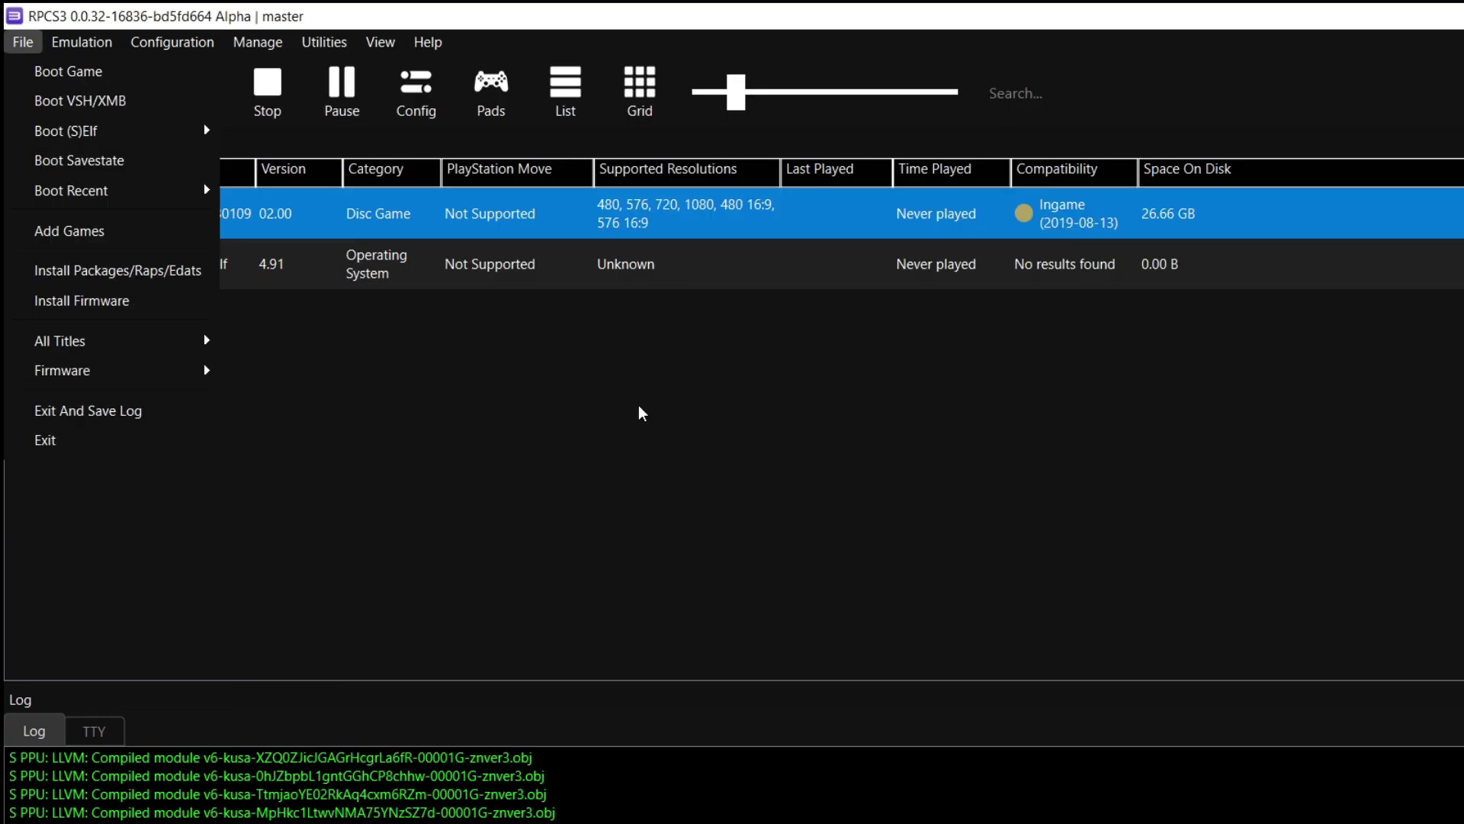
click(534, 396)
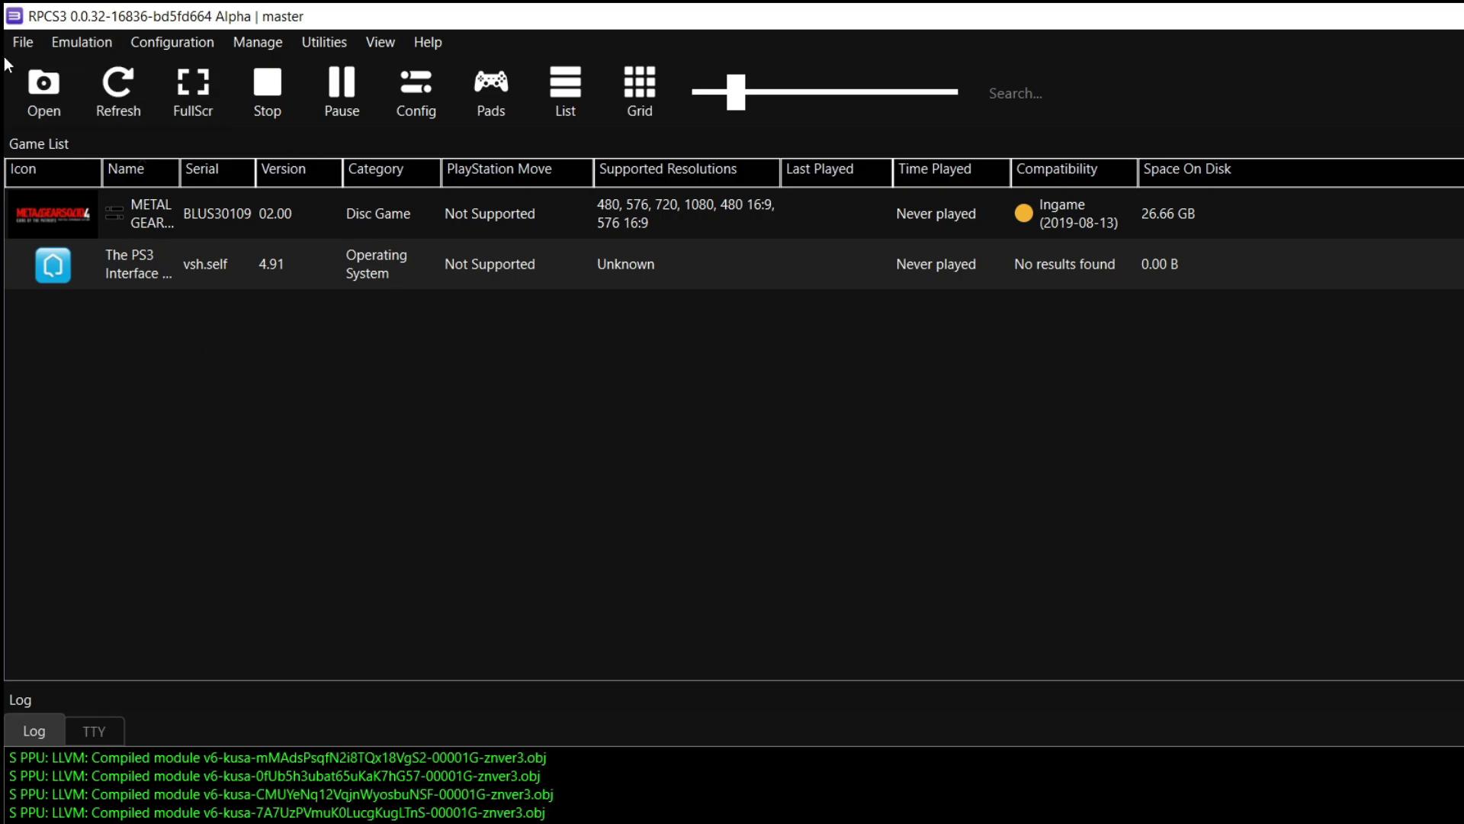
click(171, 43)
click(23, 42)
mouse_move(108, 350)
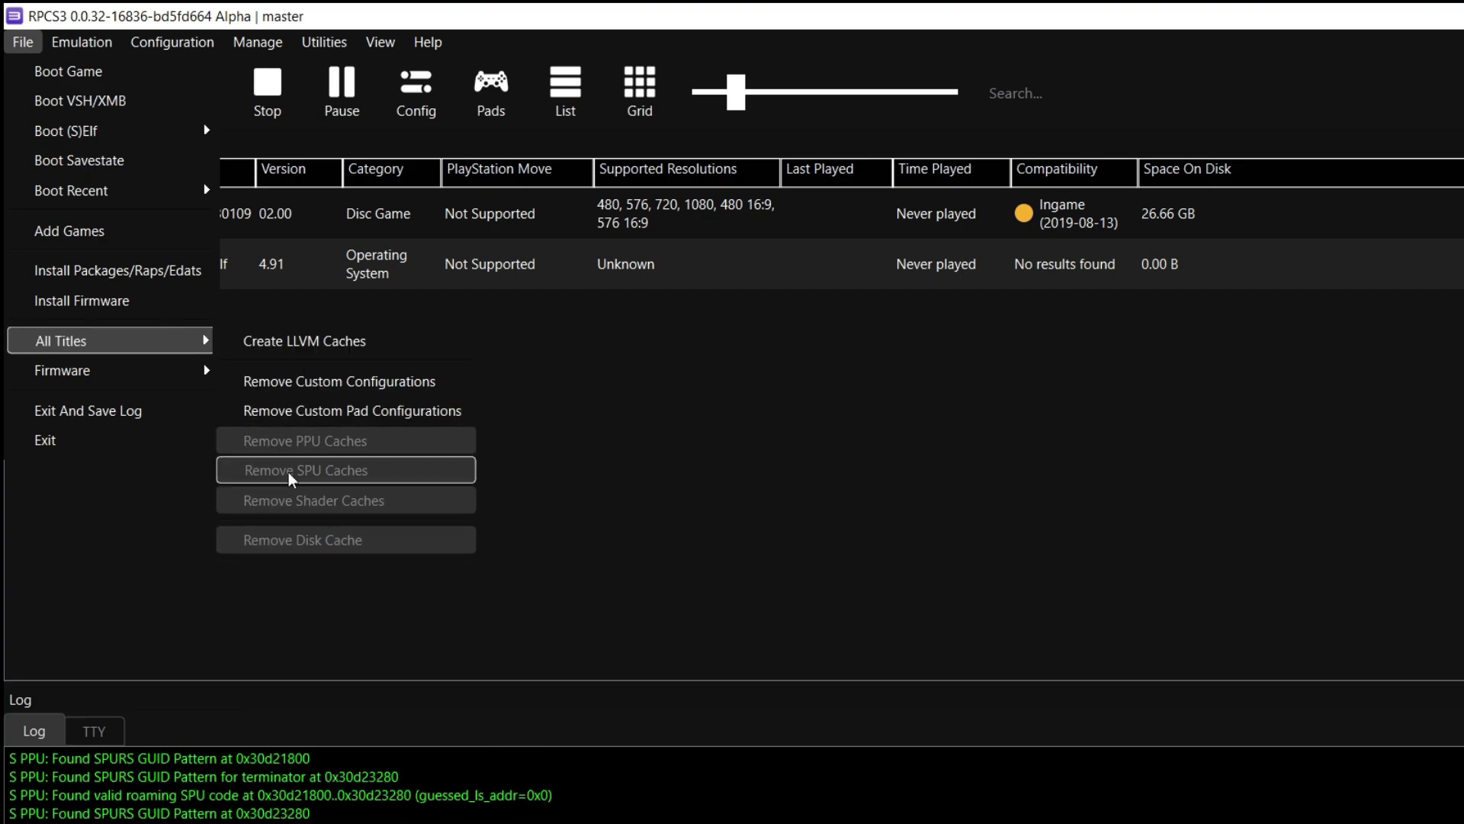
mouse_move(166, 377)
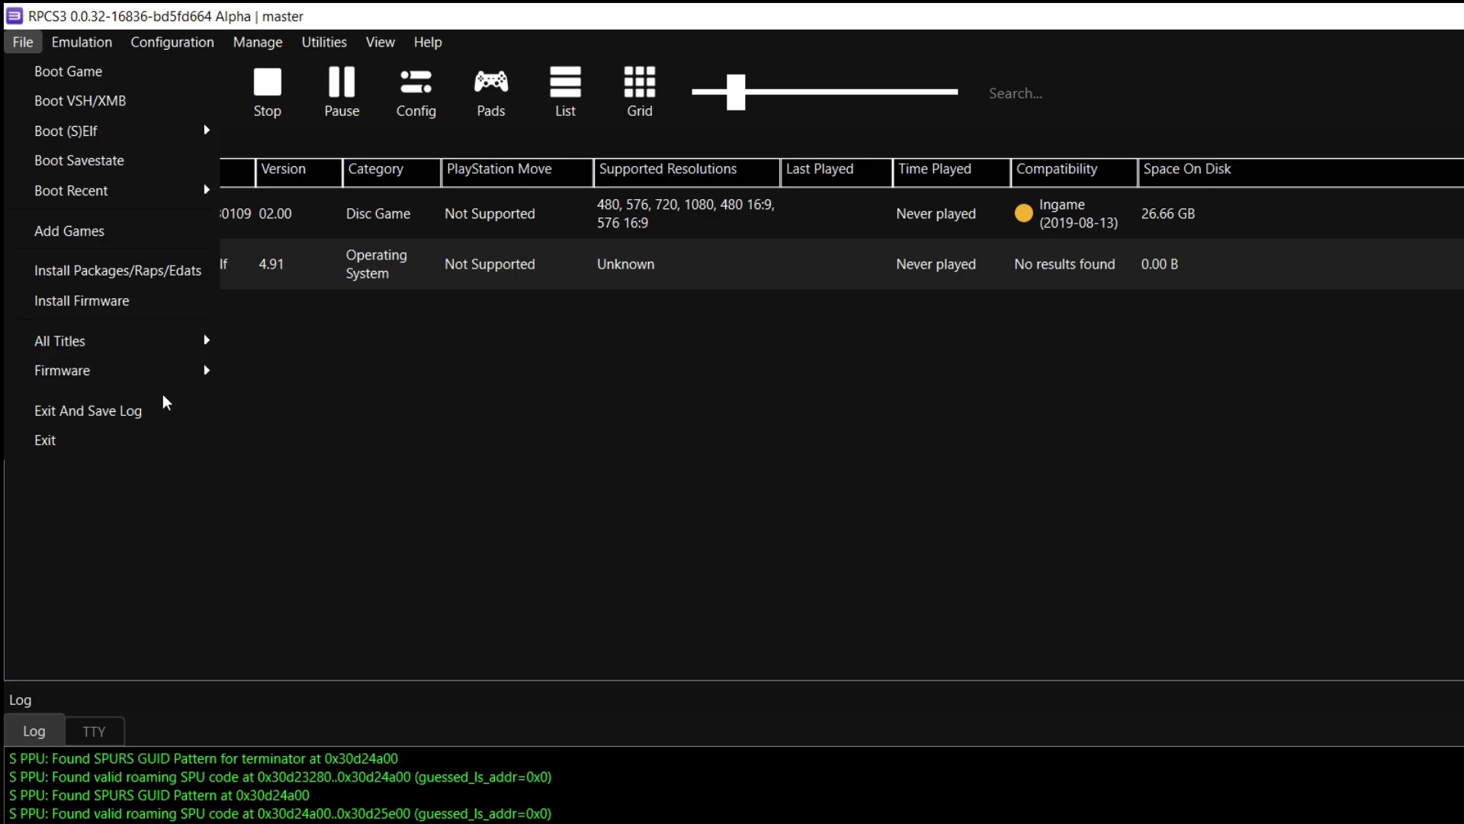
mouse_move(200, 338)
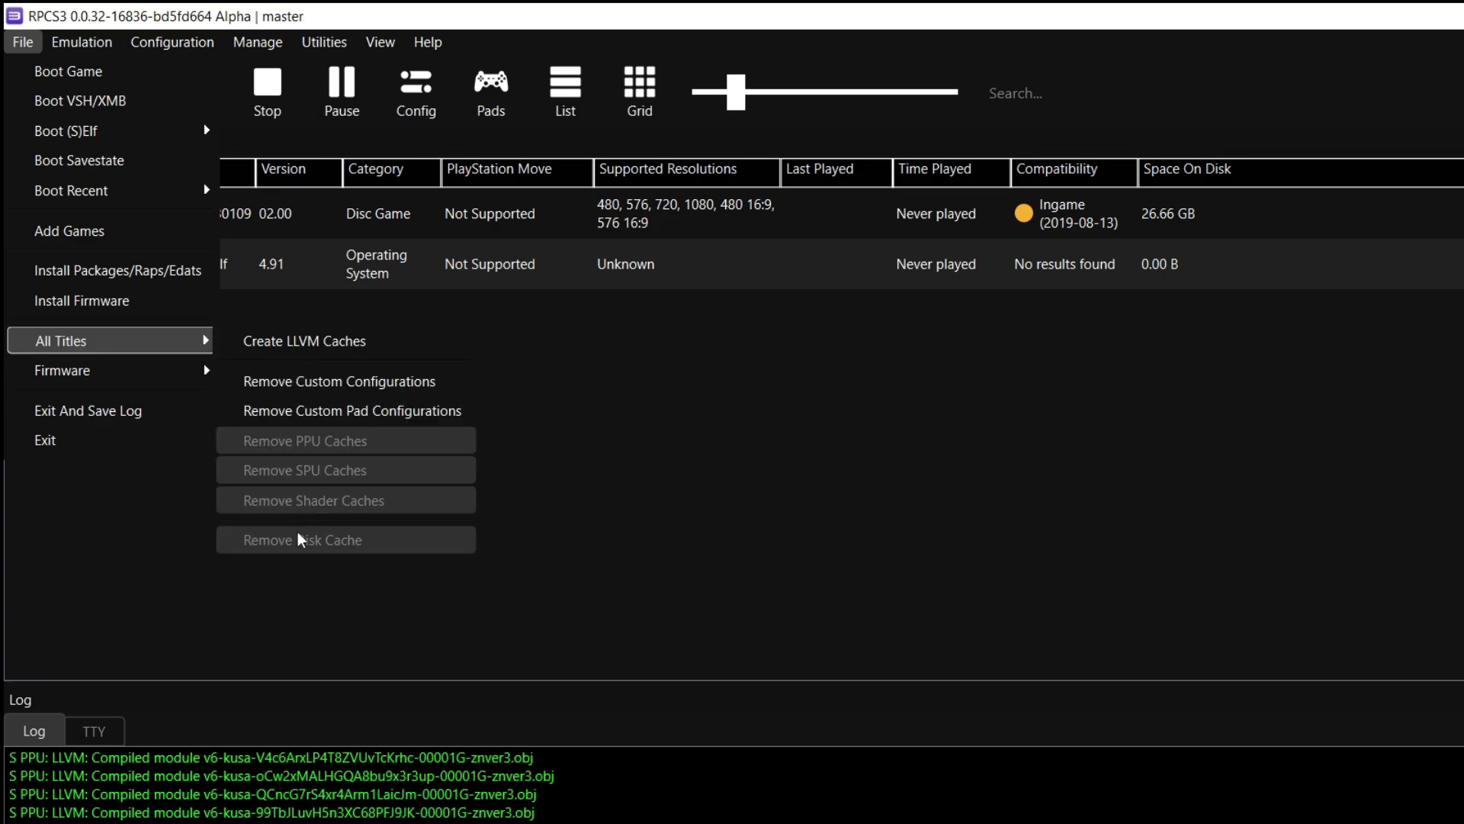
click(1053, 526)
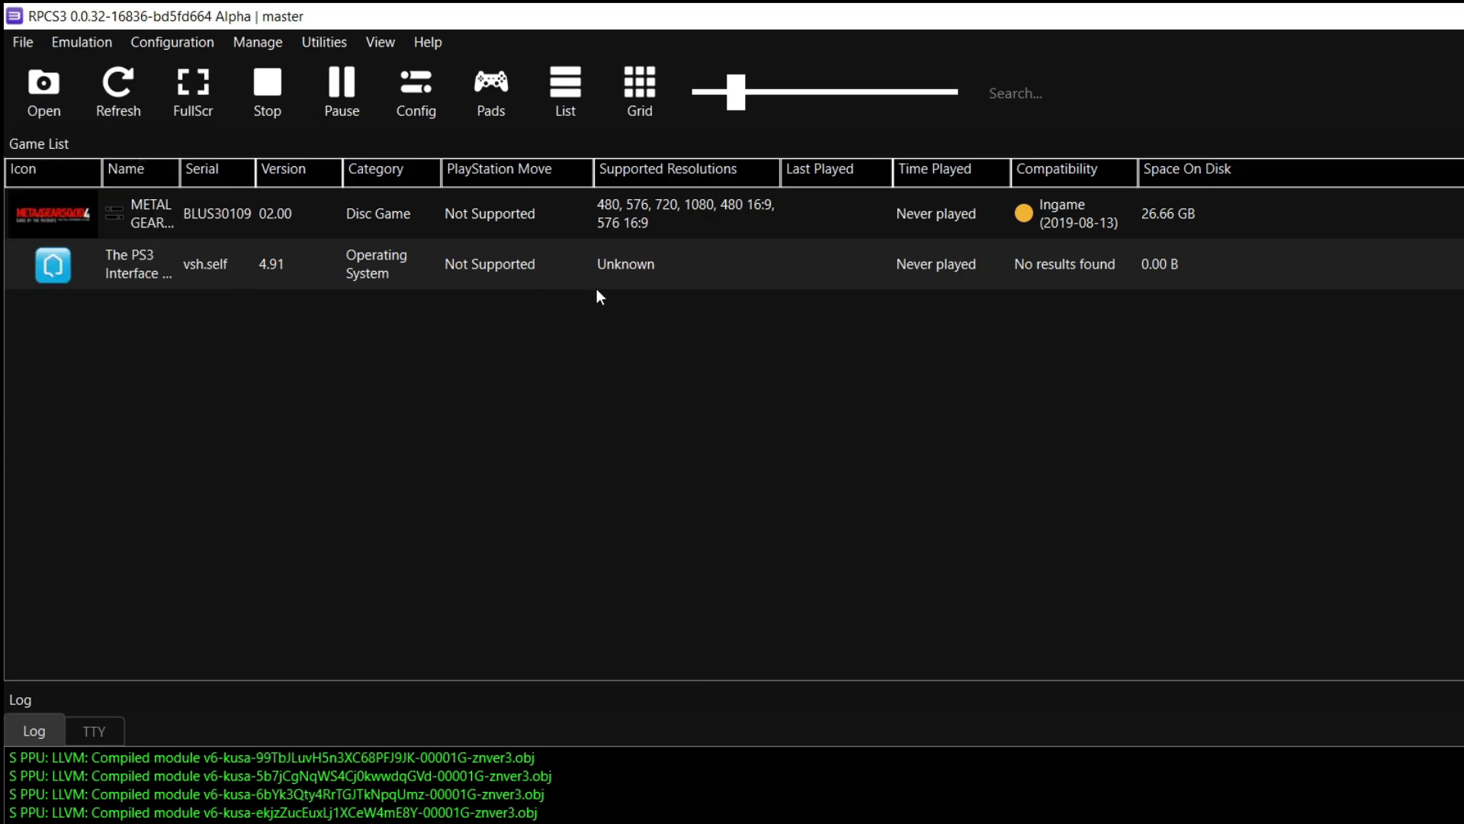
- Switch back to the running Metal Gear Solid 4 window and reposition it
click(618, 225)
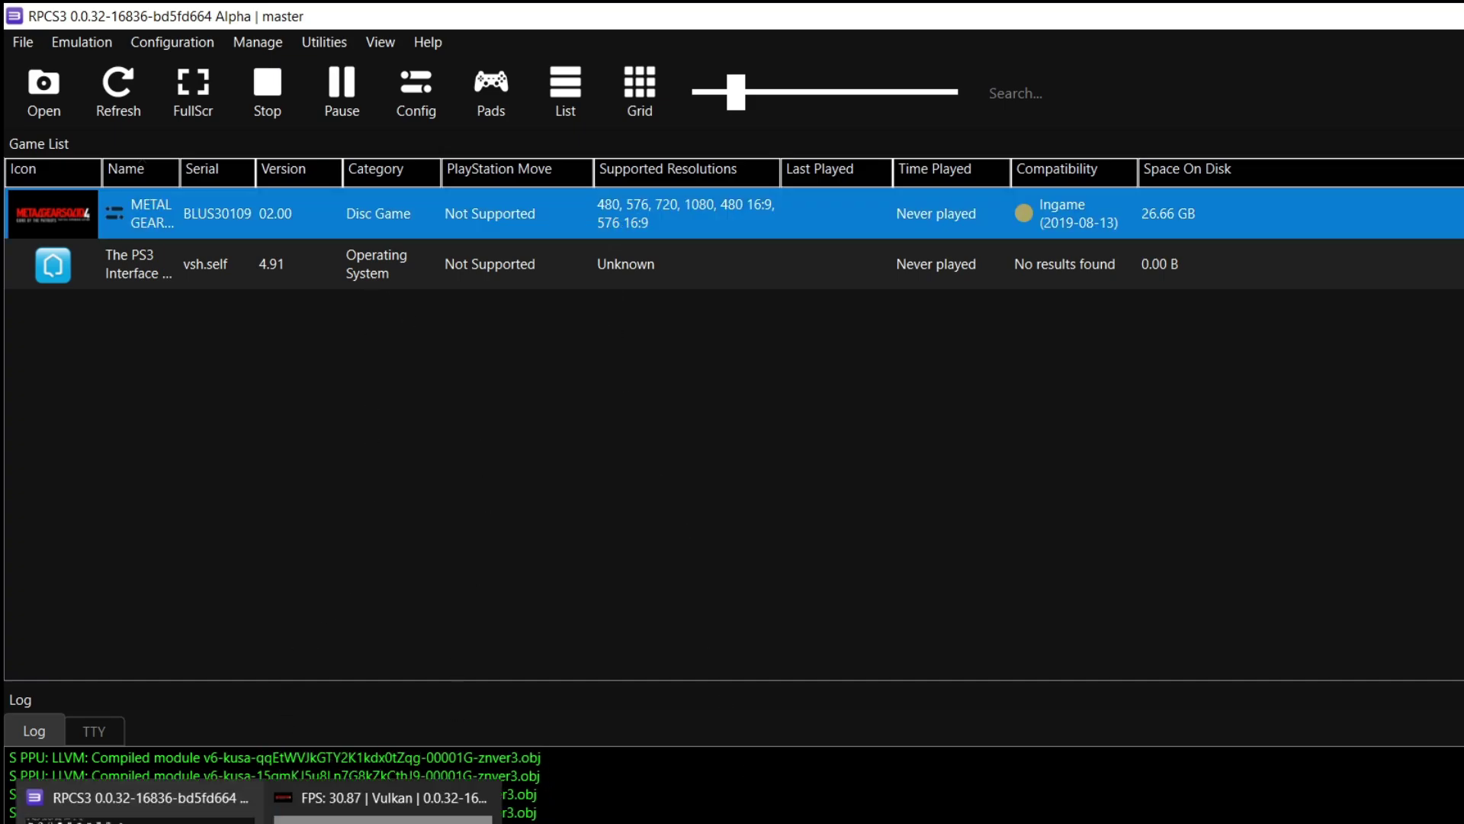
click(346, 788)
drag(871, 72, 756, 55)
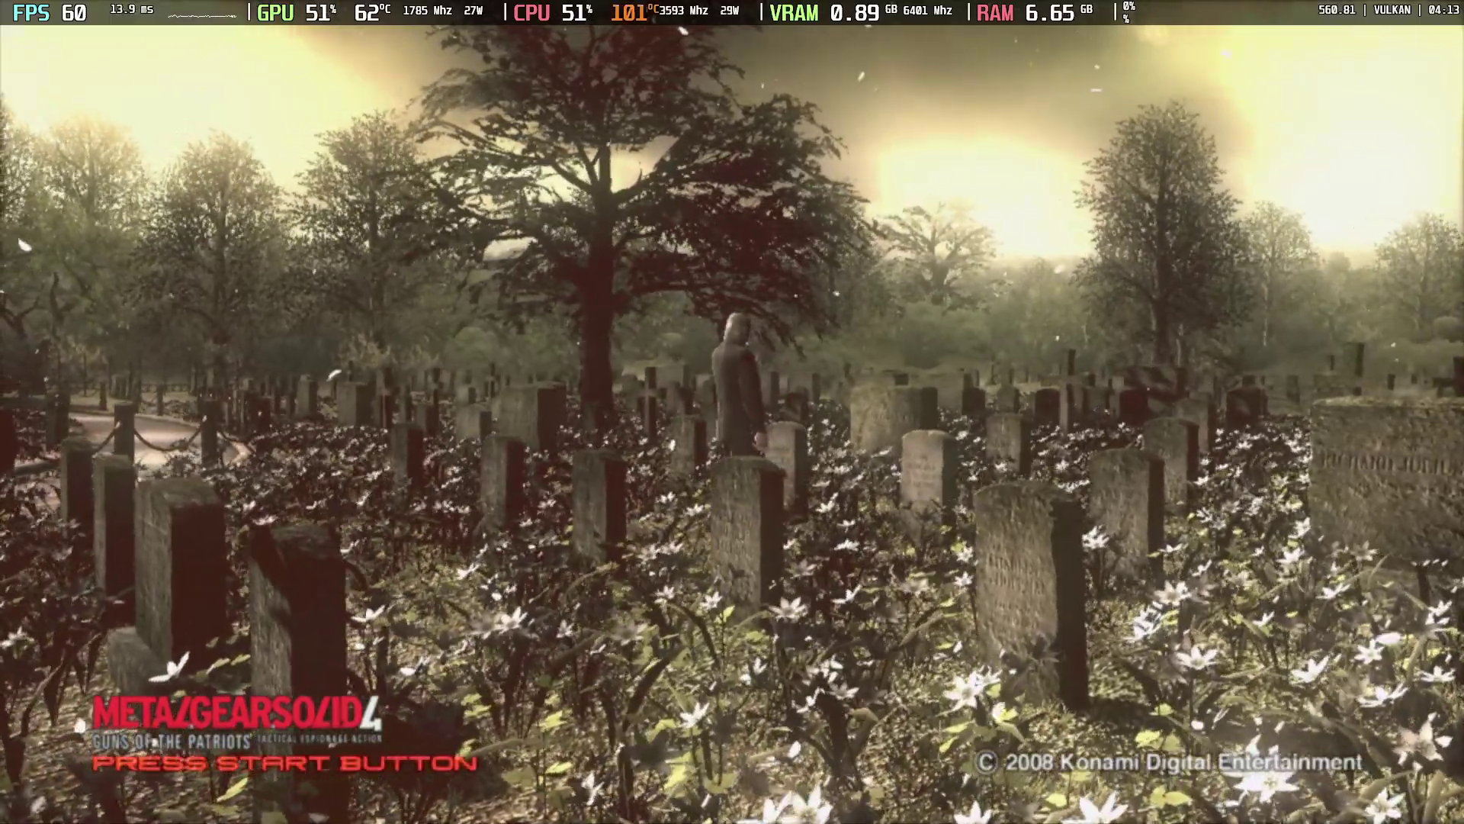
- Start a new game from the title screen with the SOLID NORMAL difficulty level
key(Return)
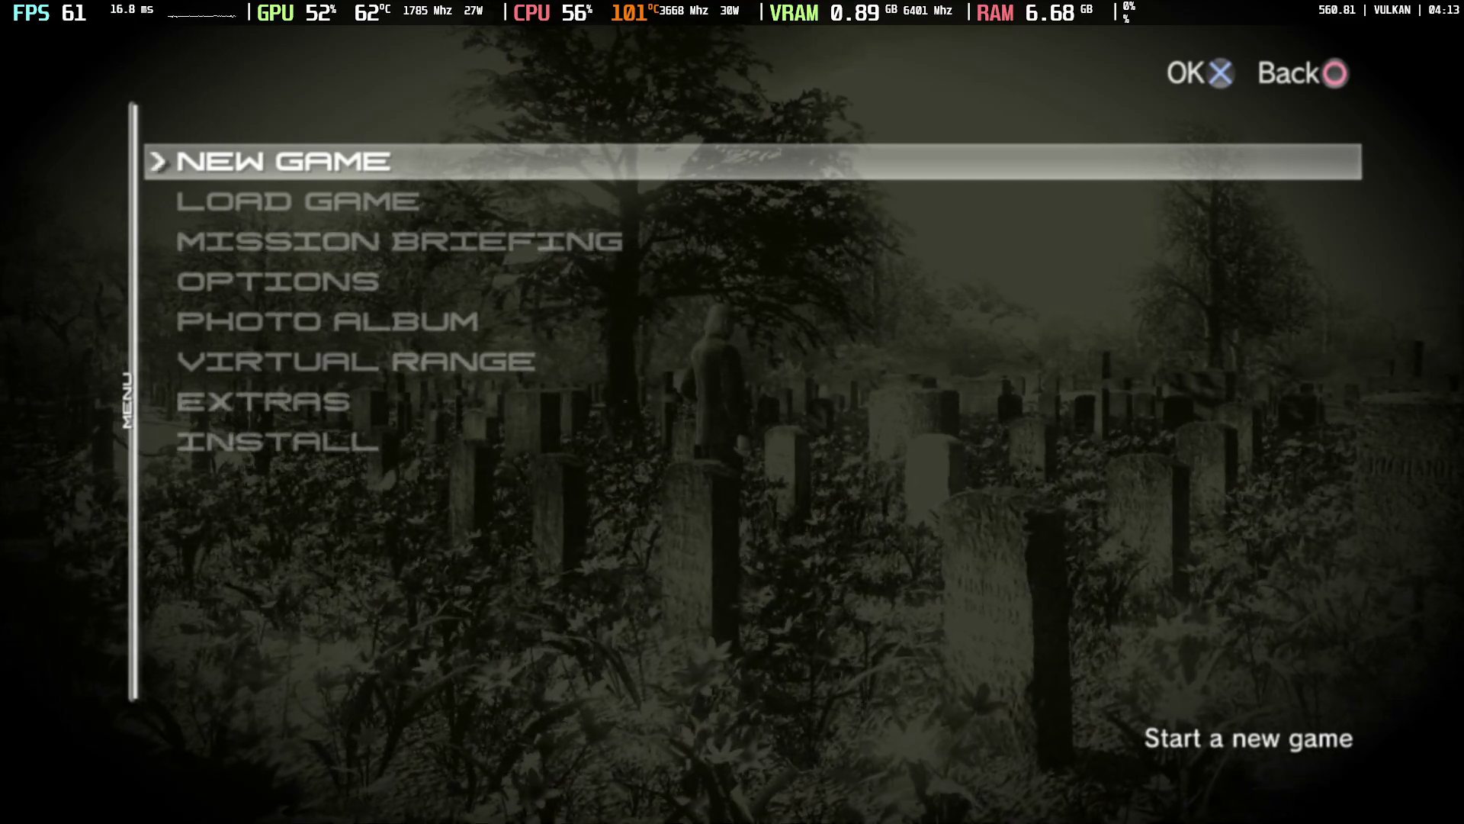
key(Return)
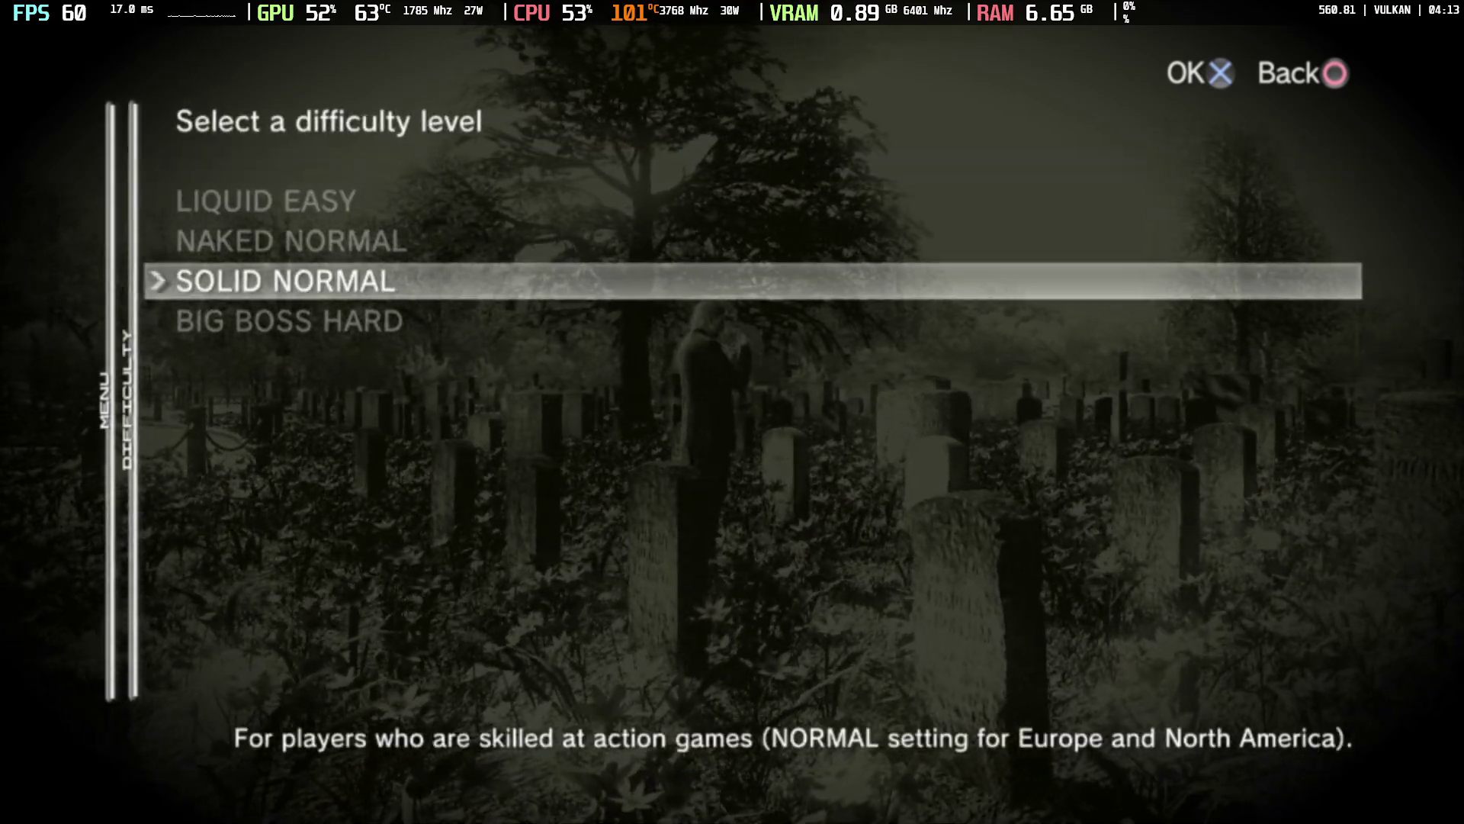
key(Up)
key(Up)
key(Down)
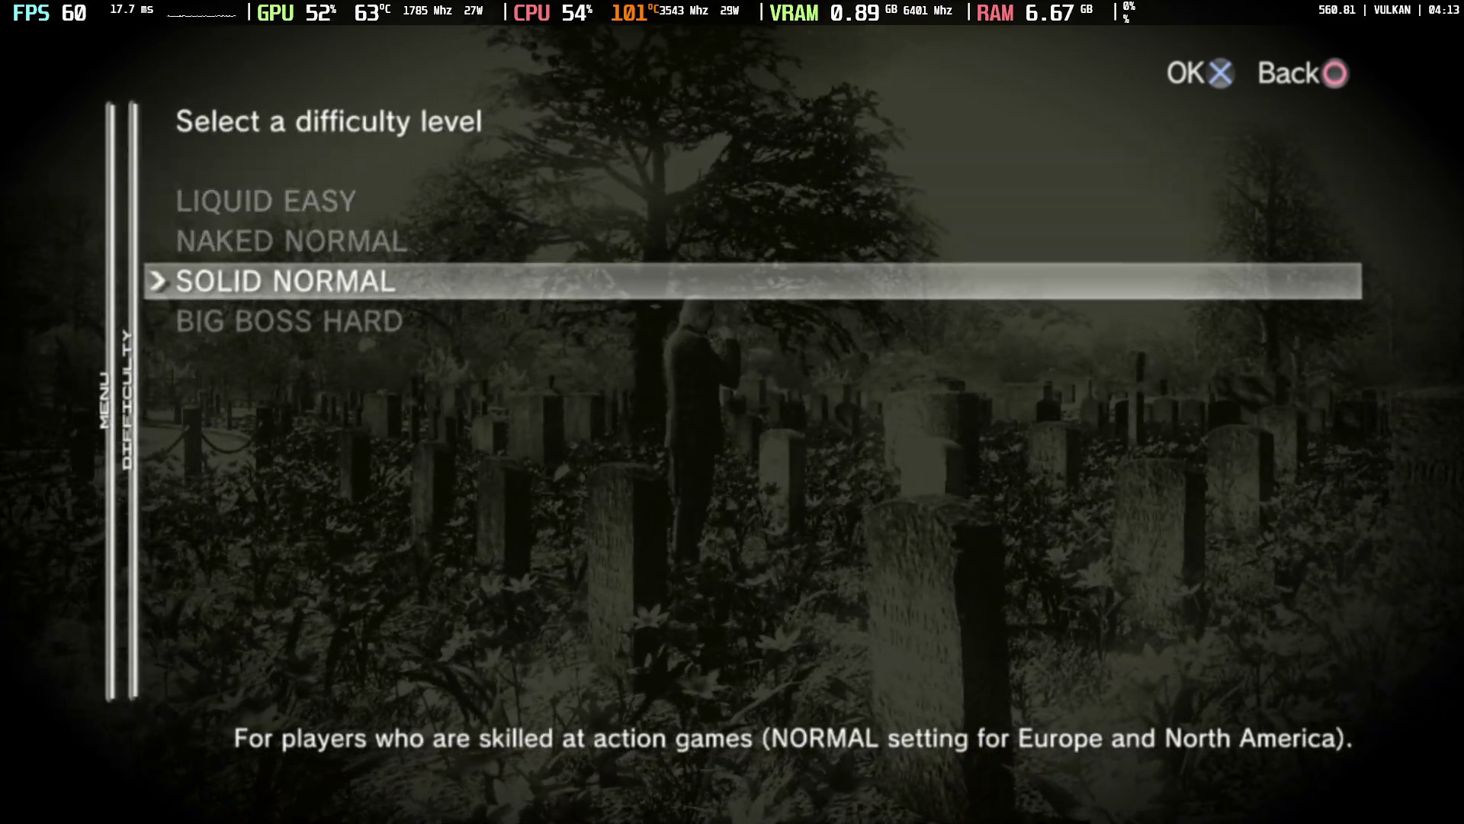
key(Return)
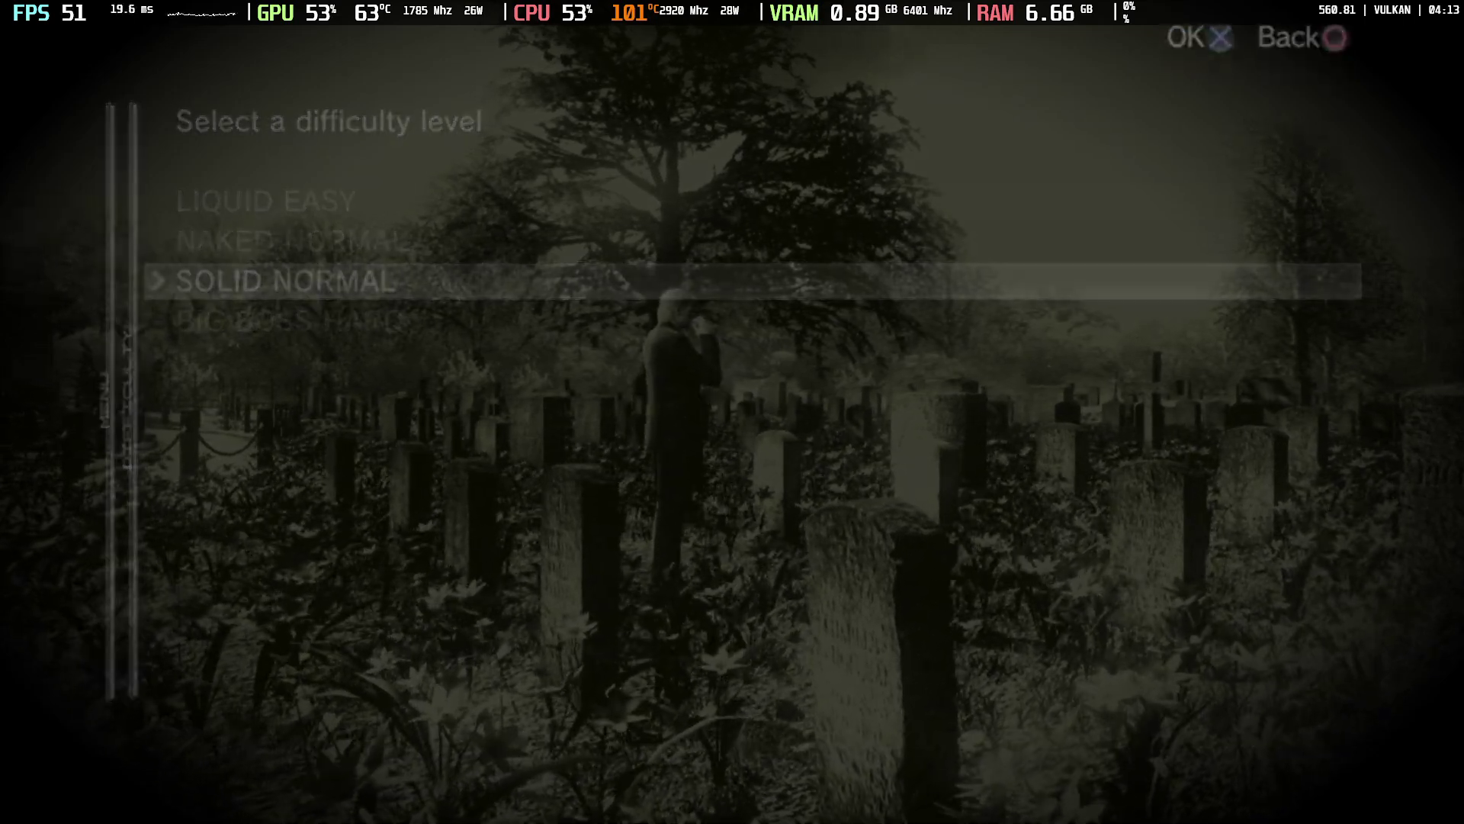